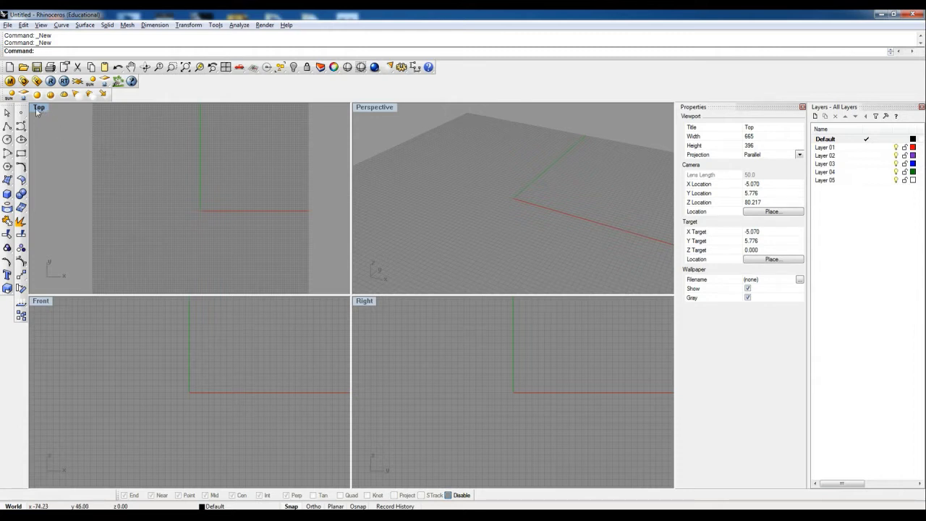
pyautogui.click(21, 153)
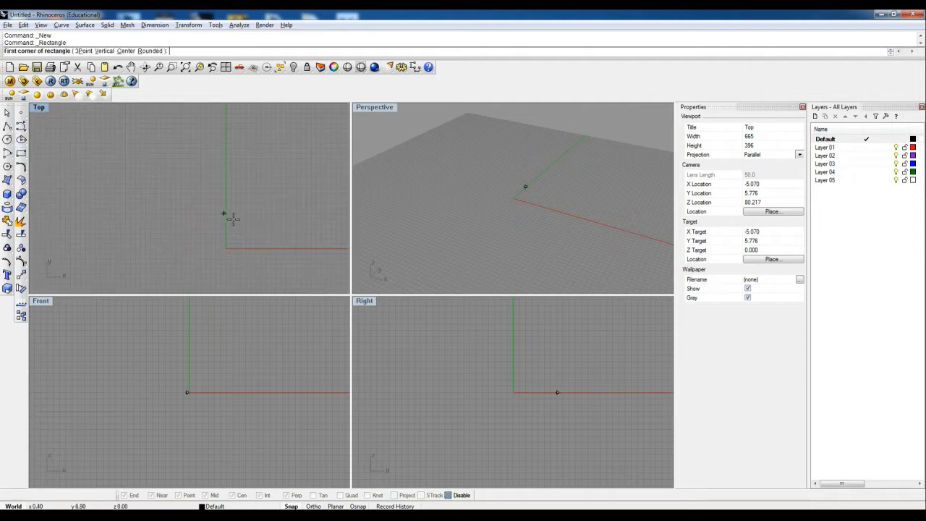
pyautogui.scroll(5, 234, 226)
pyautogui.moveTo(240, 246); pyautogui.dragTo(173, 224, button='right')
pyautogui.scroll(5, 183, 210)
pyautogui.click(174, 223)
pyautogui.click(192, 205)
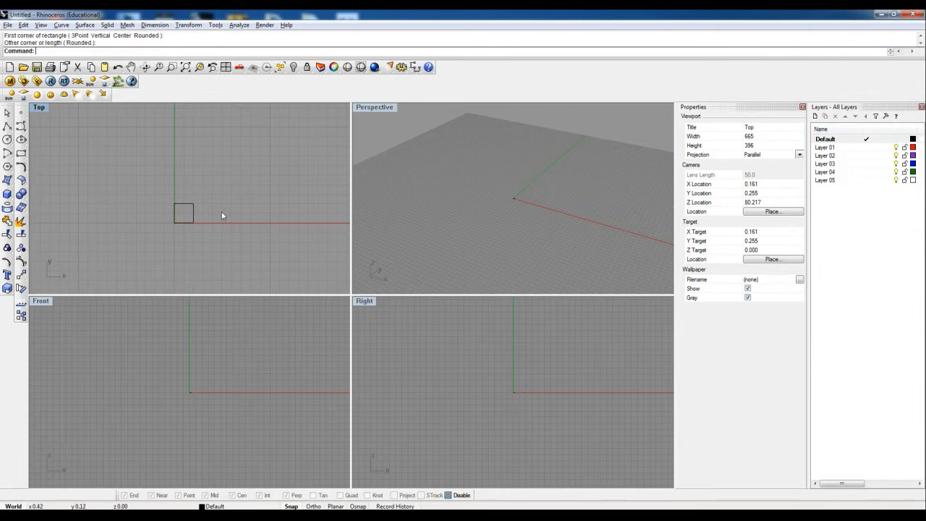
pyautogui.click(193, 209)
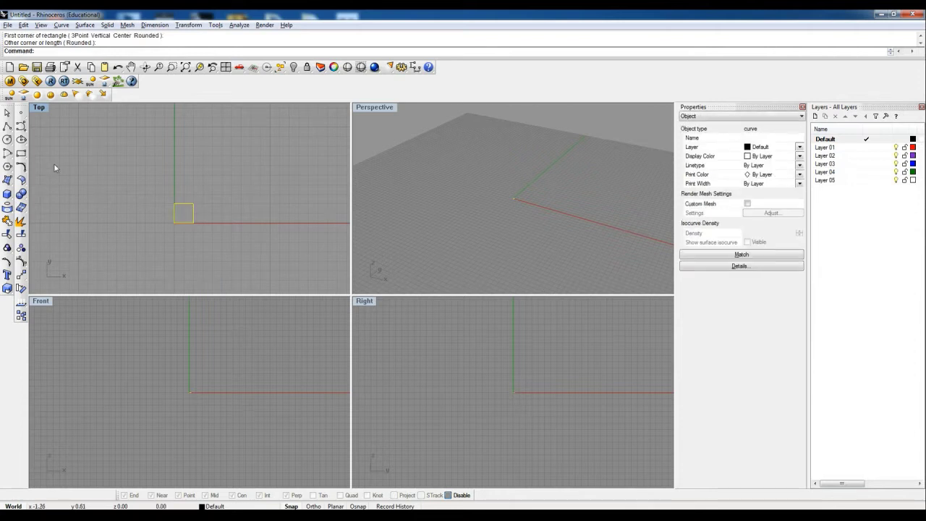
pyautogui.press('Delete')
# Create a thin box column at the origin with a 0.2 by 0.2 unit base and a height of about 28 units.
pyautogui.click(8, 194)
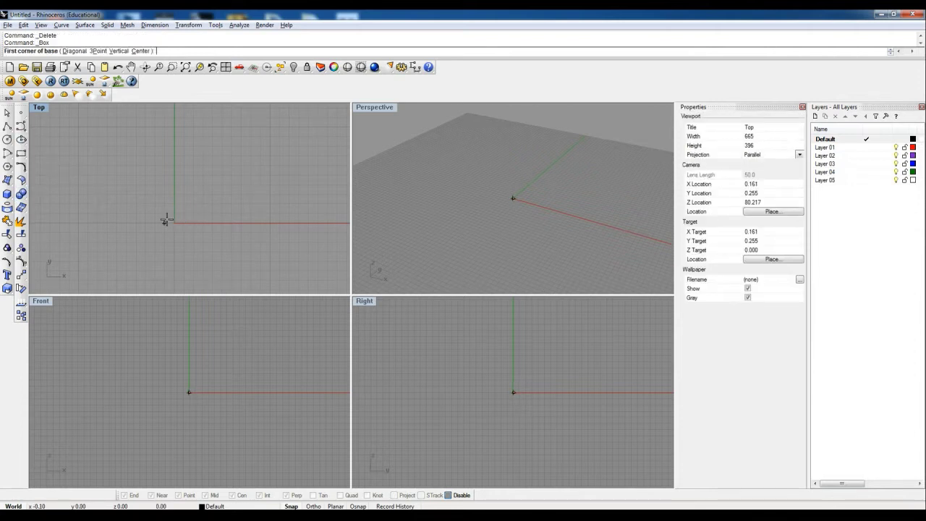
pyautogui.click(173, 222)
pyautogui.click(192, 205)
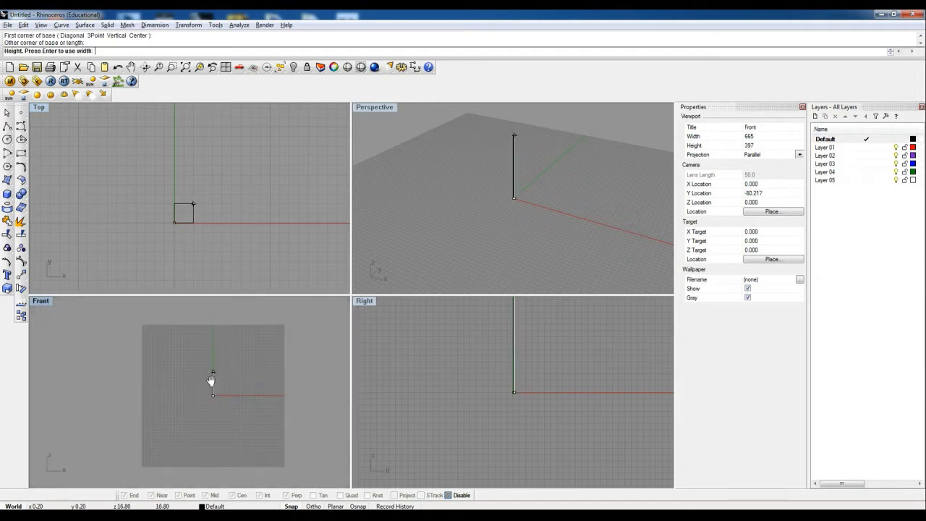
pyautogui.scroll(9, 210, 381)
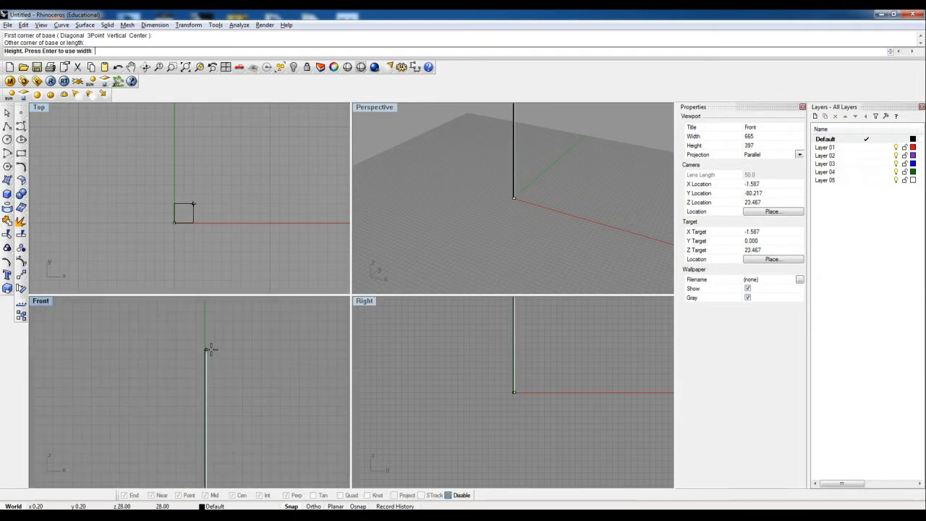
pyautogui.scroll(-2, 215, 361)
pyautogui.click(209, 353)
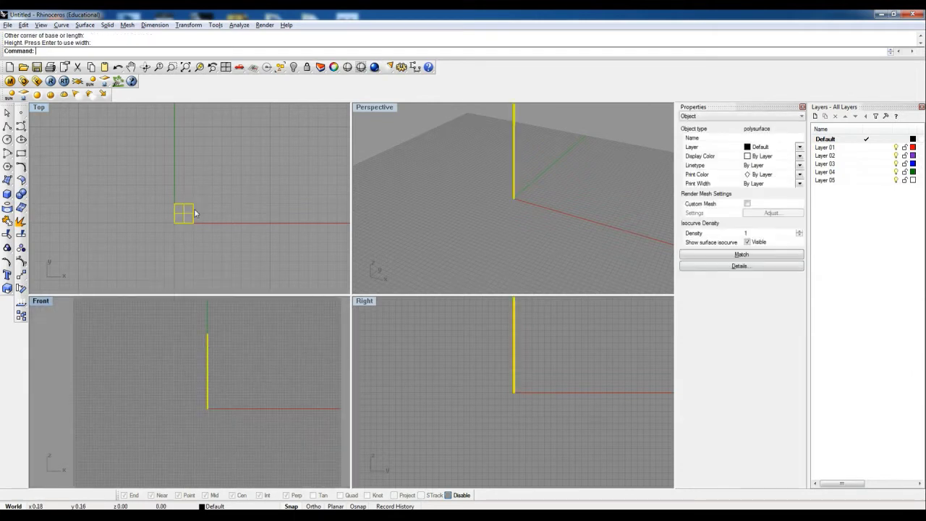
# Start a rectangular Array of the column with 6 copies in X, 6 in Y and 1 in Z.
pyautogui.scroll(-5, 177, 221)
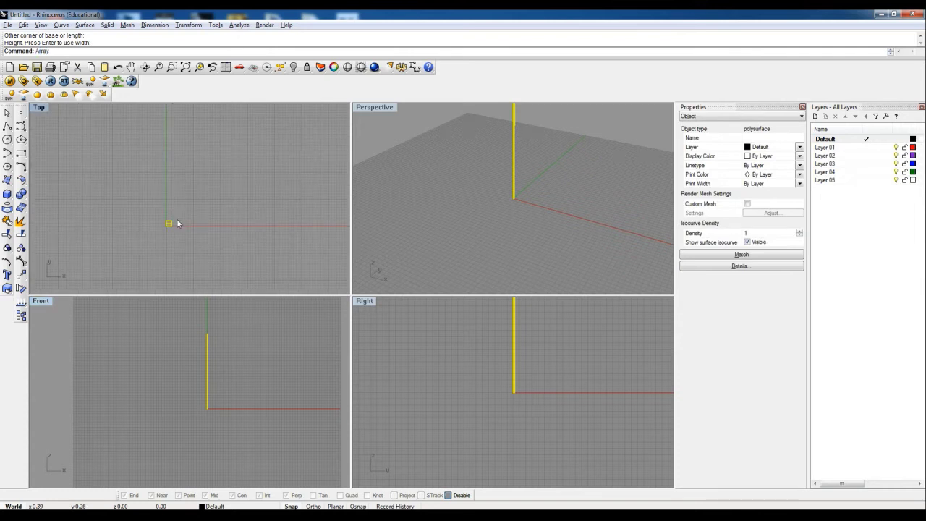
pyautogui.press('Return')
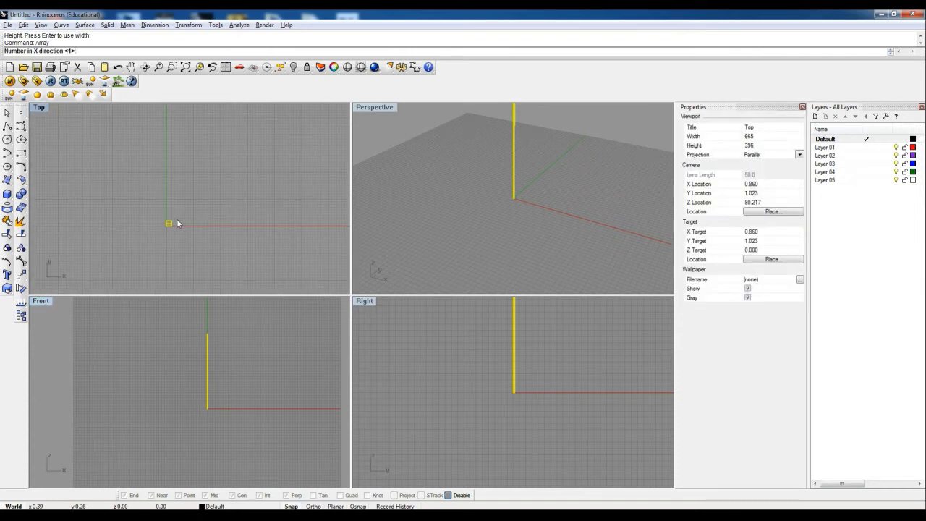
pyautogui.press('Return')
pyautogui.press('Return')
pyautogui.press('Return')
# Define the array's unit cell with about 1.4 units spacing in X and Y, and accept the array.
pyautogui.scroll(17, 178, 228)
pyautogui.click(110, 203)
pyautogui.scroll(-14, 191, 187)
pyautogui.moveTo(240, 185); pyautogui.dragTo(213, 203, button='right')
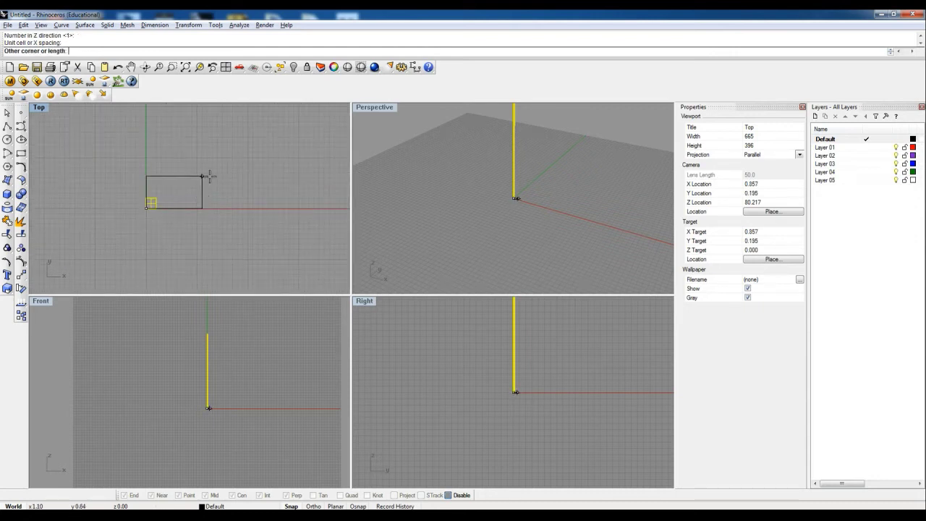
pyautogui.click(217, 138)
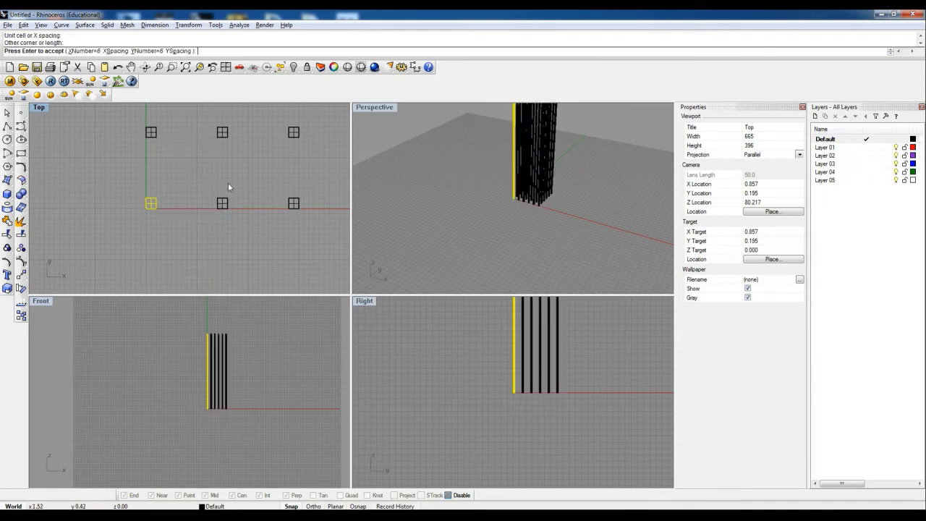
pyautogui.scroll(-15, 228, 183)
pyautogui.moveTo(239, 176); pyautogui.dragTo(214, 200, button='right')
pyautogui.moveTo(431, 155); pyautogui.dragTo(455, 194, button='right')
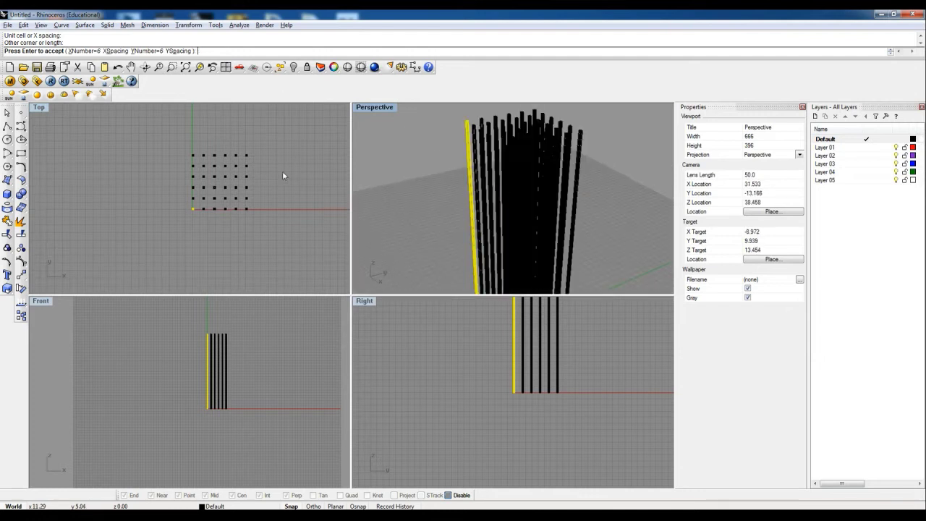
pyautogui.press('Return')
# Delete the 16 inner columns so that only the square outer ring of columns is kept.
pyautogui.scroll(4, 256, 174)
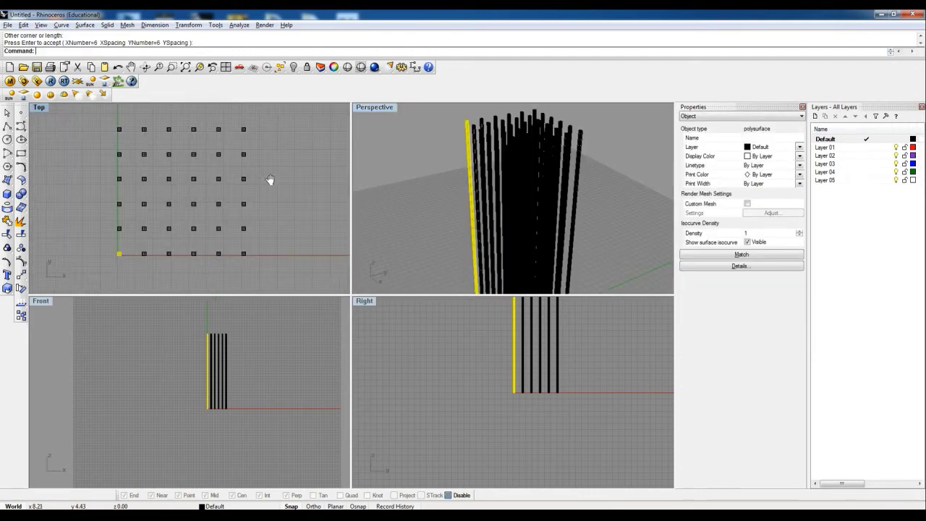
pyautogui.moveTo(166, 156); pyautogui.dragTo(260, 246)
pyautogui.press('Delete')
pyautogui.moveTo(587, 206); pyautogui.dragTo(532, 221, button='right')
pyautogui.scroll(-10, 554, 207)
pyautogui.scroll(10, 535, 204)
pyautogui.scroll(-4, 542, 211)
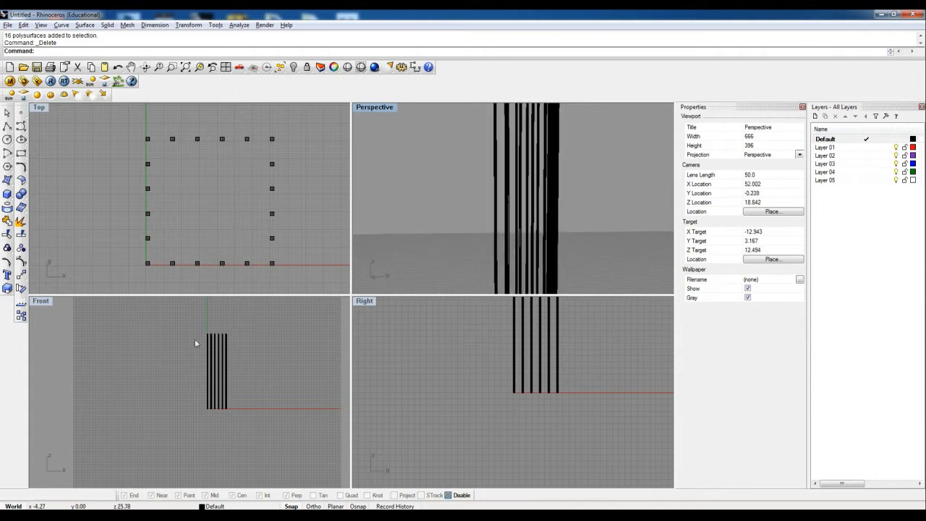
# Start a Scale1D of all remaining columns with the origin at the base corner of the fourth column in the Front view.
pyautogui.moveTo(190, 331); pyautogui.dragTo(272, 437)
pyautogui.scroll(10, 214, 406)
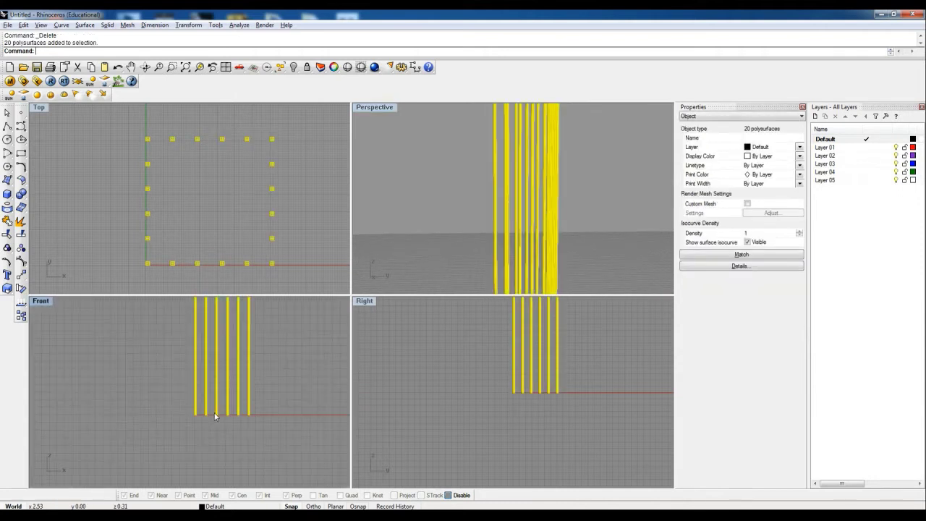
pyautogui.write('Sca')
pyautogui.press('Down')
pyautogui.press('Return')
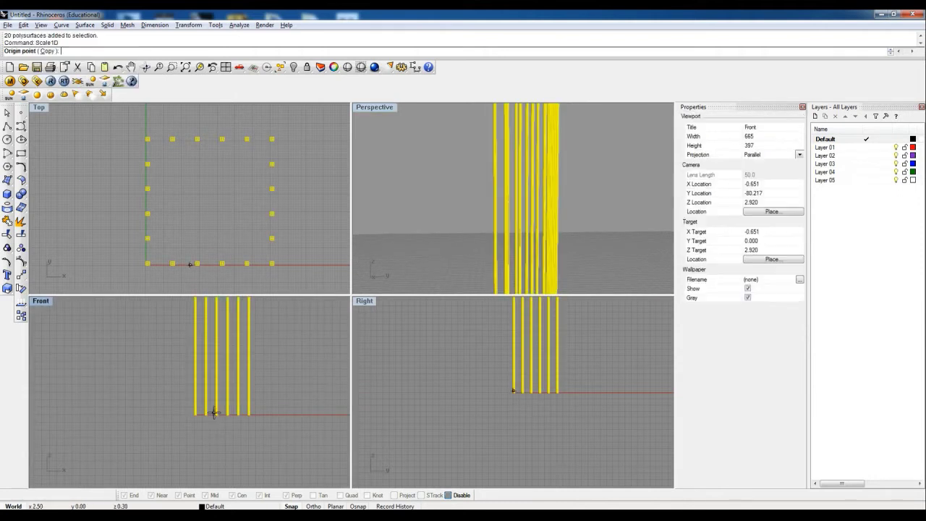
pyautogui.scroll(5, 254, 386)
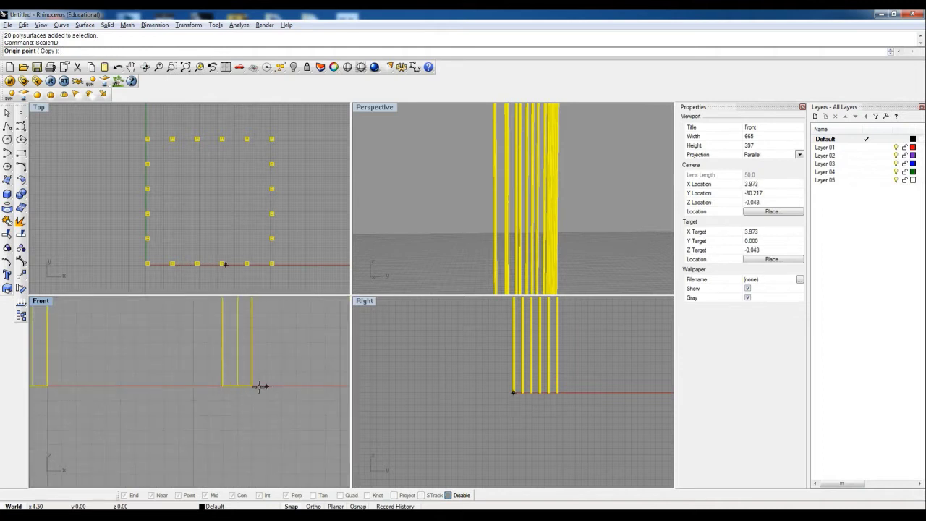
pyautogui.click(252, 386)
# Stretch the columns vertically from their top corner to a height of about 47.3 units.
pyautogui.scroll(-15, 248, 404)
pyautogui.moveTo(253, 389); pyautogui.dragTo(257, 487, button='right')
pyautogui.scroll(6, 243, 397)
pyautogui.moveTo(269, 355); pyautogui.dragTo(251, 466, button='right')
pyautogui.scroll(5, 246, 363)
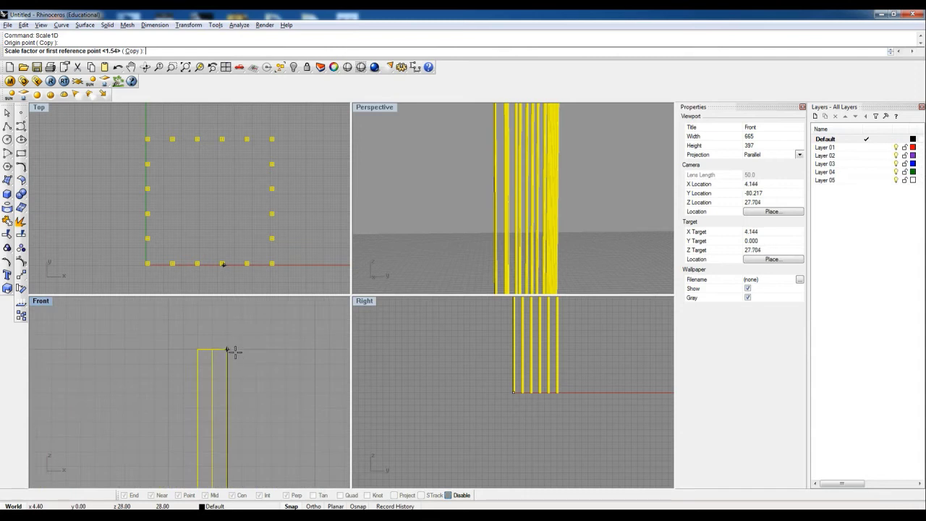
pyautogui.click(229, 350)
pyautogui.scroll(-5, 229, 351)
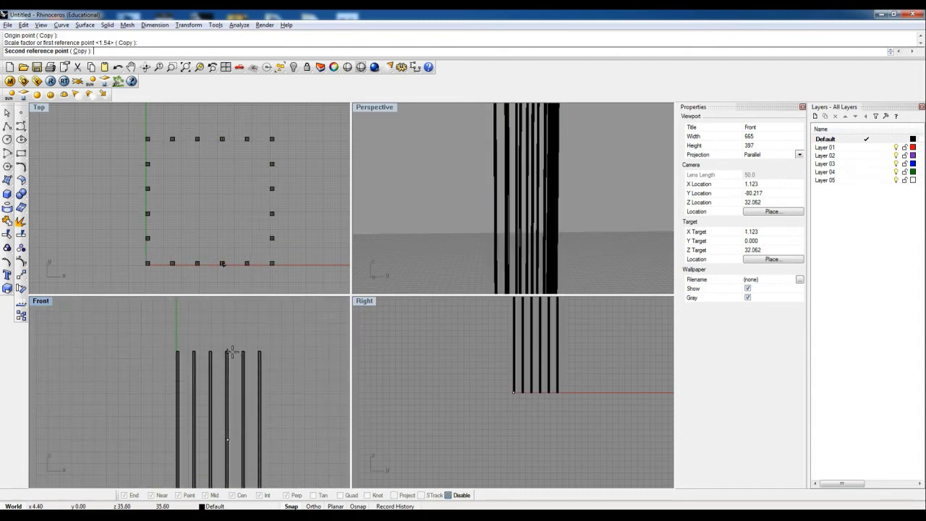
pyautogui.scroll(-5, 237, 365)
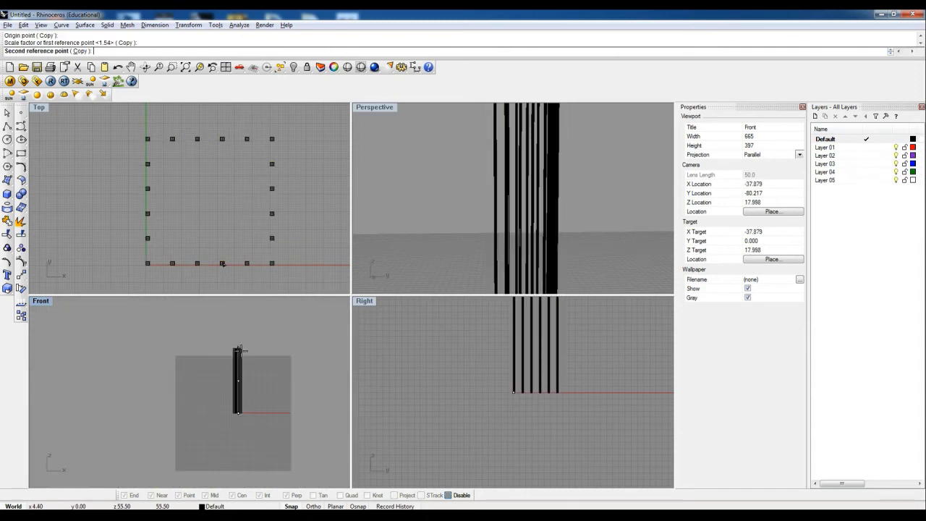
pyautogui.scroll(3, 238, 353)
pyautogui.scroll(3, 244, 355)
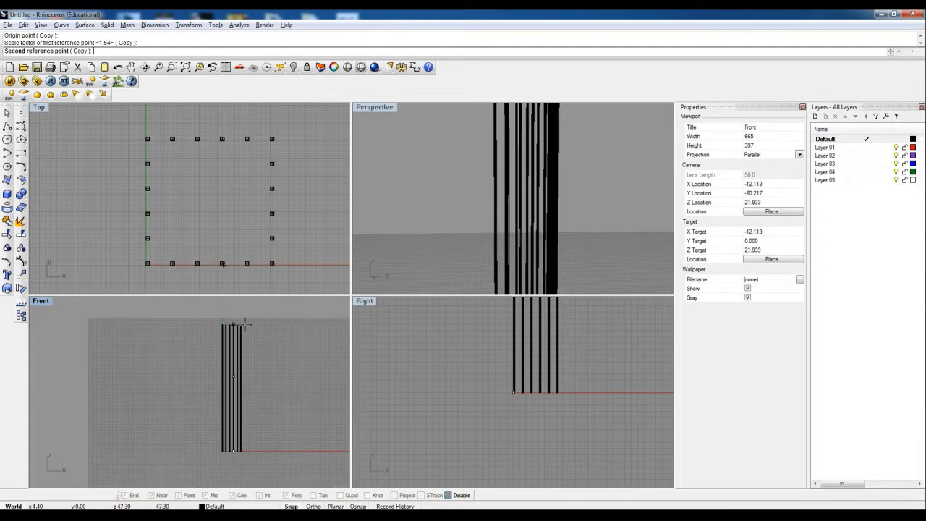
pyautogui.click(245, 325)
# Change the Perspective viewport's display mode and examine the stretched columns.
pyautogui.click(463, 220)
pyautogui.moveTo(463, 219)
pyautogui.mouseDown(button='right')
pyautogui.moveTo(478, 235)
pyautogui.moveTo(400, 140)
pyautogui.mouseUp(button='right')
pyautogui.scroll(-7, 497, 233)
pyautogui.click(374, 107)
pyautogui.click(379, 143)
pyautogui.scroll(8, 458, 243)
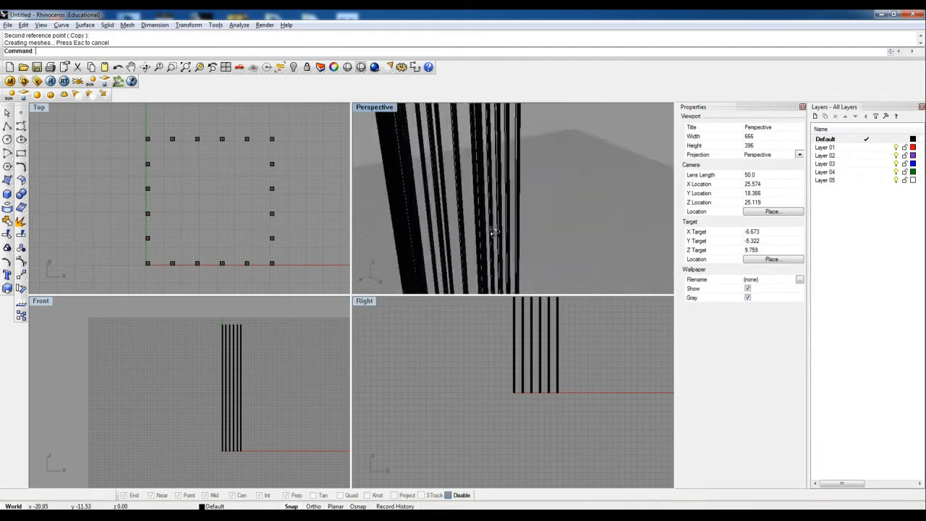
pyautogui.moveTo(493, 231); pyautogui.dragTo(532, 236, button='right')
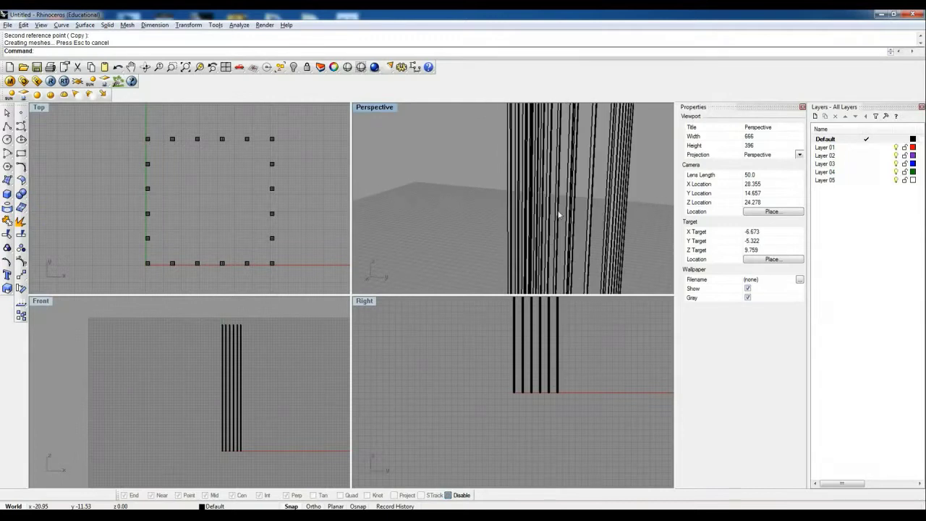
# Draw a rectangle of about 7 by 7 units between the centers of two diagonally opposite corner columns in the Top view.
pyautogui.click(294, 330)
pyautogui.click(21, 153)
pyautogui.scroll(1, 151, 133)
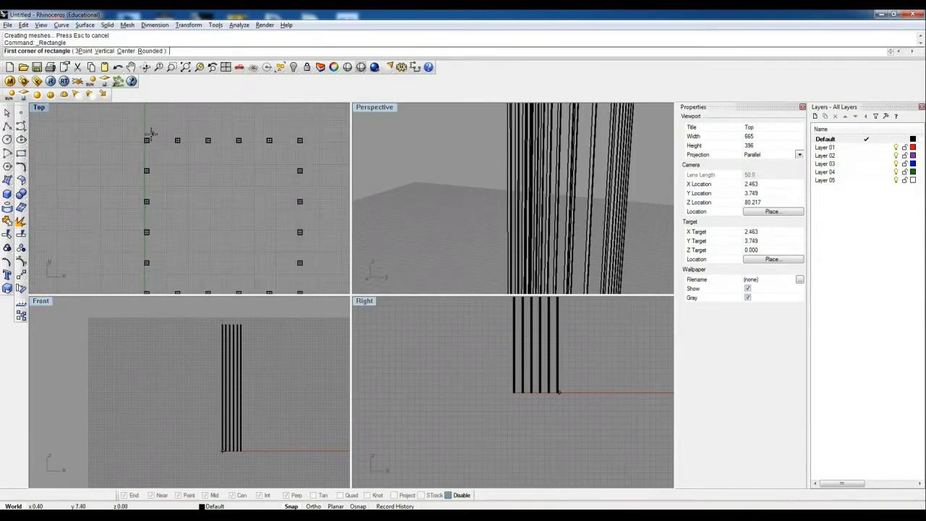
pyautogui.scroll(2, 152, 133)
pyautogui.click(142, 144)
pyautogui.scroll(-2, 195, 172)
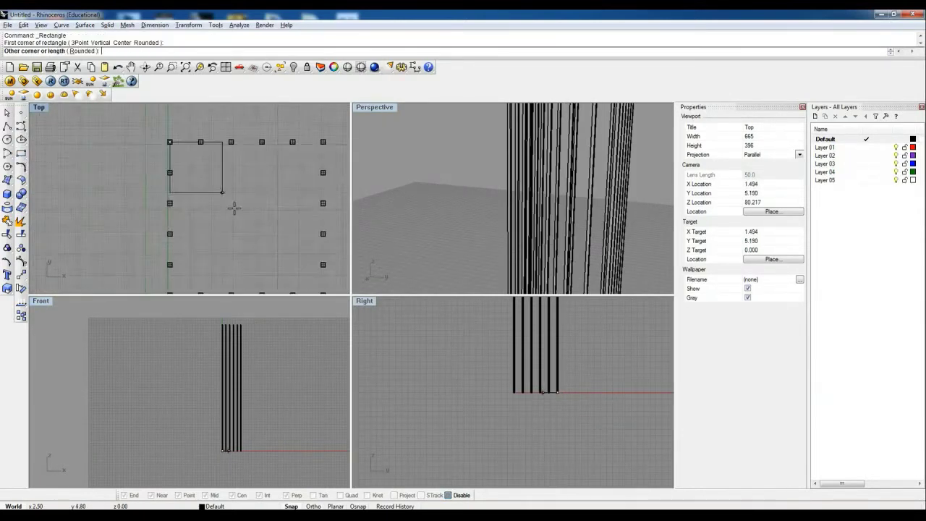
pyautogui.moveTo(262, 228); pyautogui.dragTo(154, 105, button='right')
pyautogui.scroll(12, 223, 170)
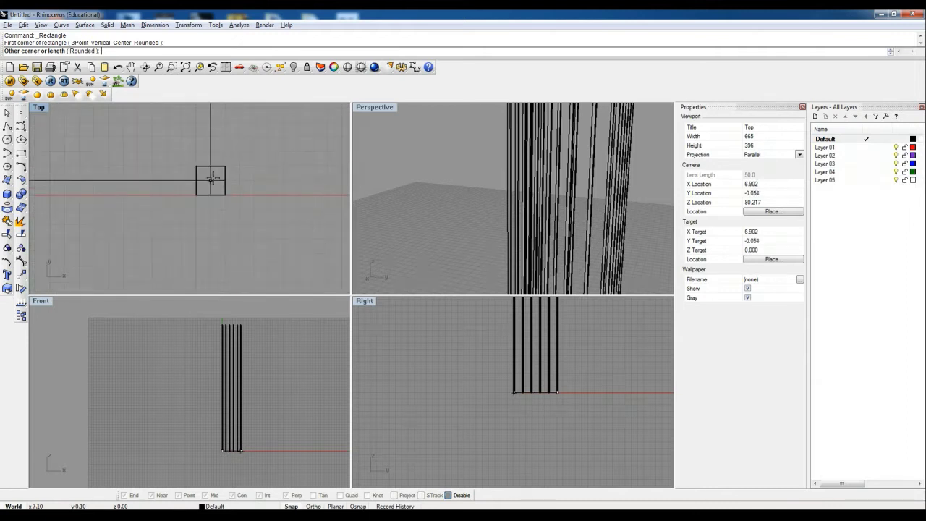
pyautogui.click(223, 179)
pyautogui.click(209, 148)
pyautogui.scroll(-12, 208, 145)
pyautogui.moveTo(154, 131); pyautogui.dragTo(230, 207, button='right')
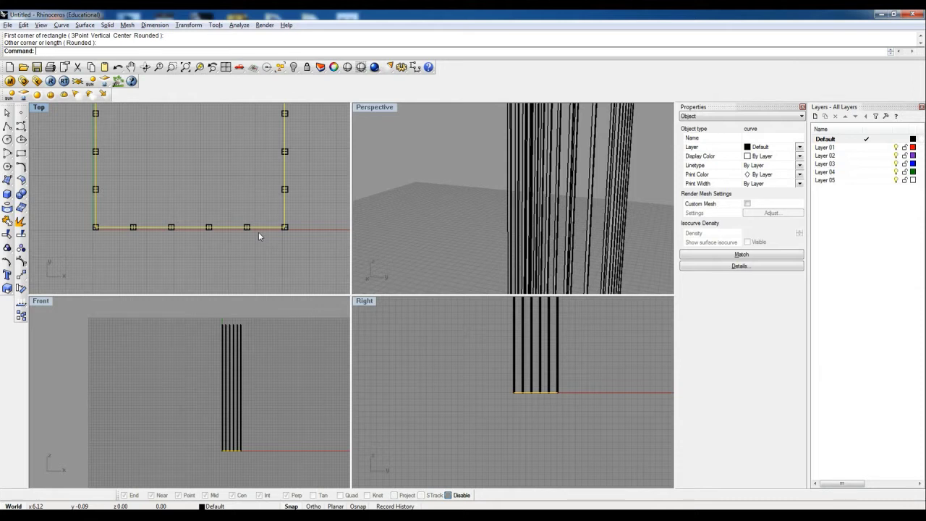
# Fill the rectangle with a planar surface using PlanarSrf and delete the rectangle curve.
pyautogui.write('PlanarSrf')
pyautogui.press('Return')
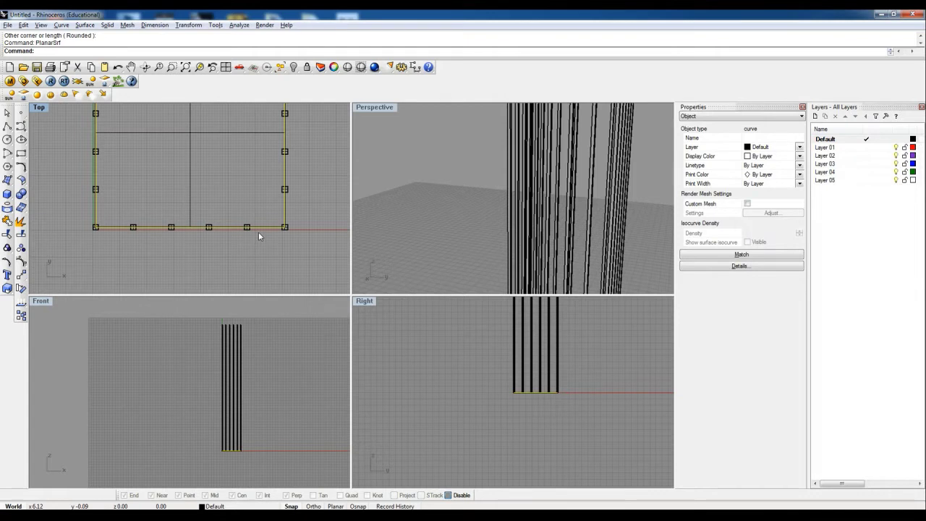
pyautogui.press('Delete')
# Try offsetting the planar surface into a solid slab with OffsetSrf at a distance of 0.5, and undo it.
pyautogui.click(211, 130)
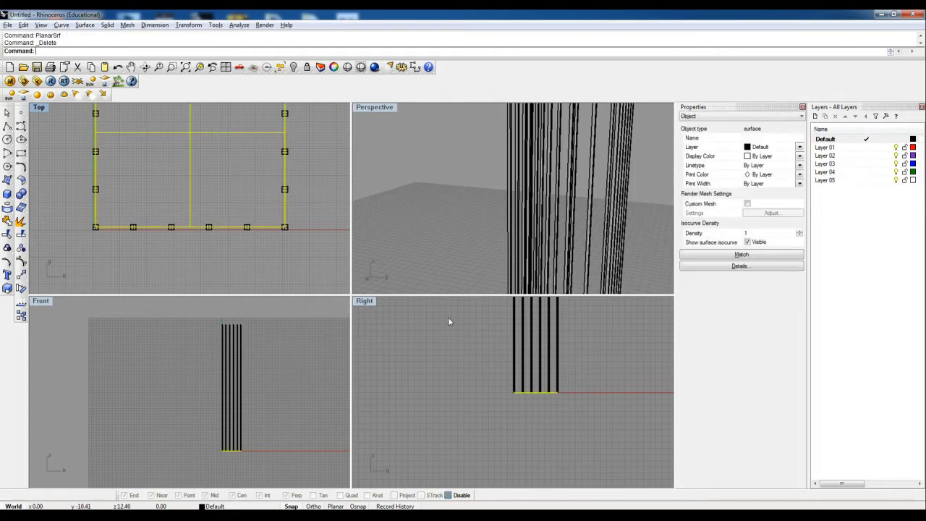
pyautogui.scroll(5, 525, 402)
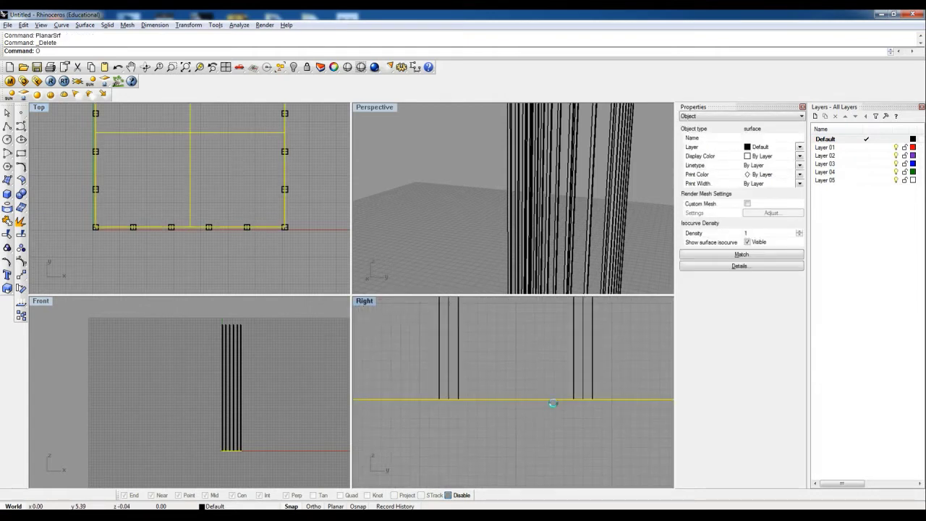
pyautogui.write('Of')
pyautogui.press('Down')
pyautogui.press('Down')
pyautogui.press('Down')
pyautogui.press('Down')
pyautogui.press('Return')
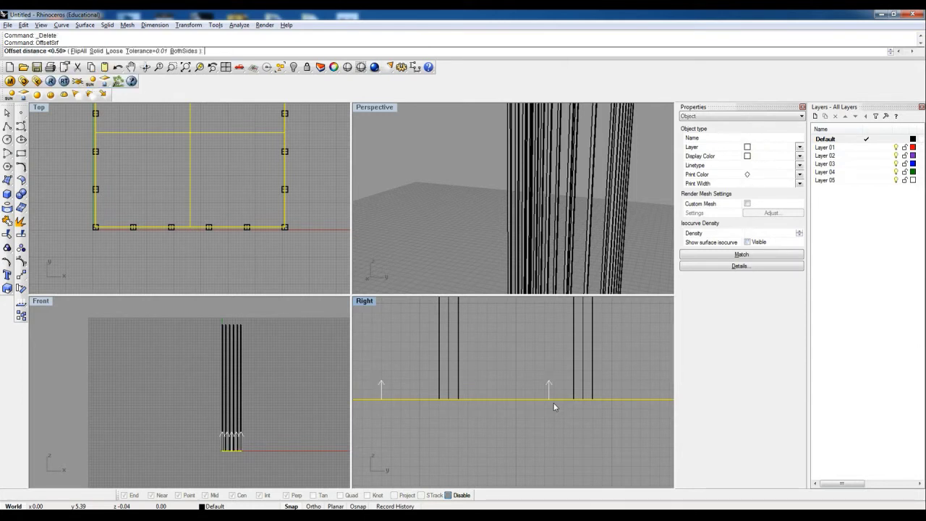
pyautogui.click(96, 52)
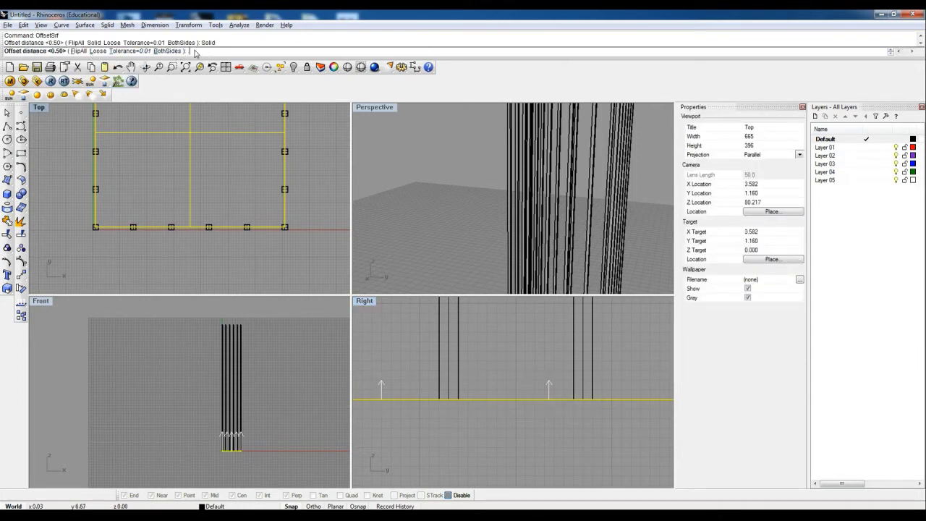
pyautogui.press('Return')
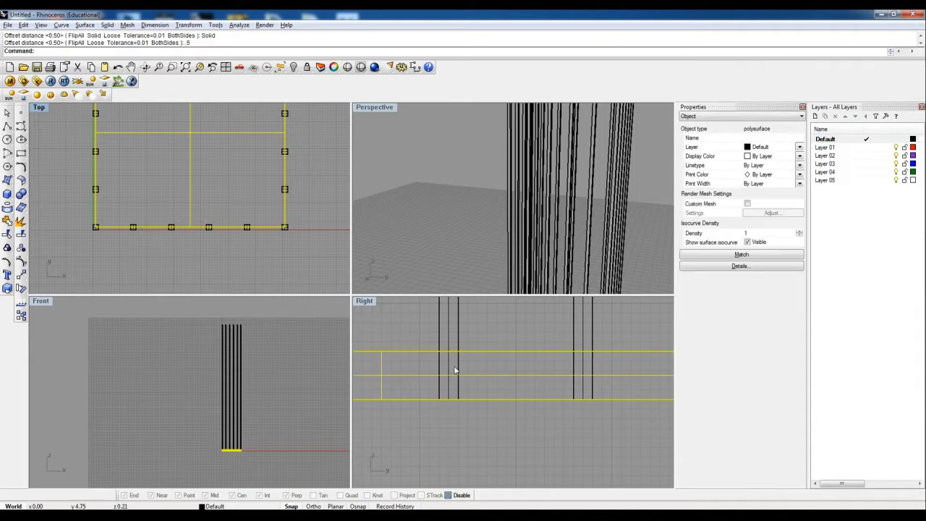
pyautogui.scroll(-8, 454, 367)
pyautogui.scroll(8, 511, 386)
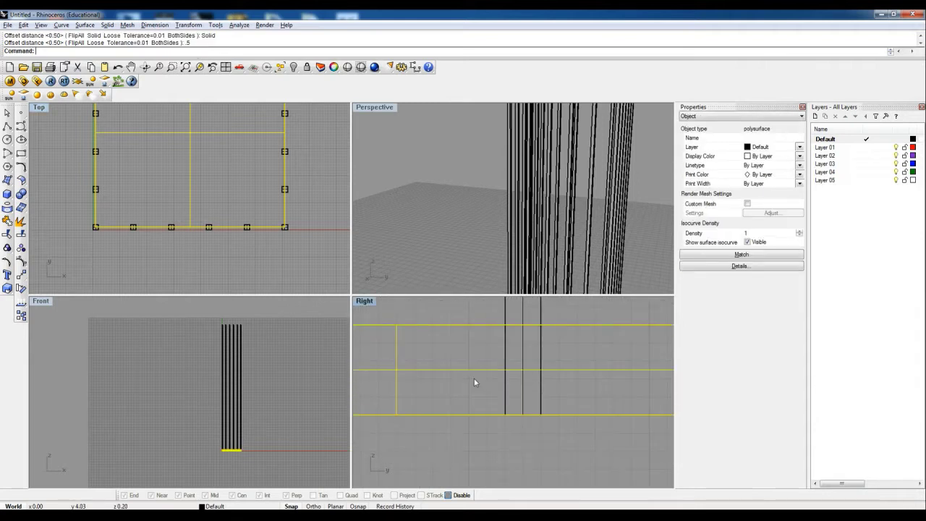
pyautogui.hotkey('ctrl', 'z')
# Offset the base surface with OffsetSrf into a solid slab at a distance of 0.1.
pyautogui.press('Return')
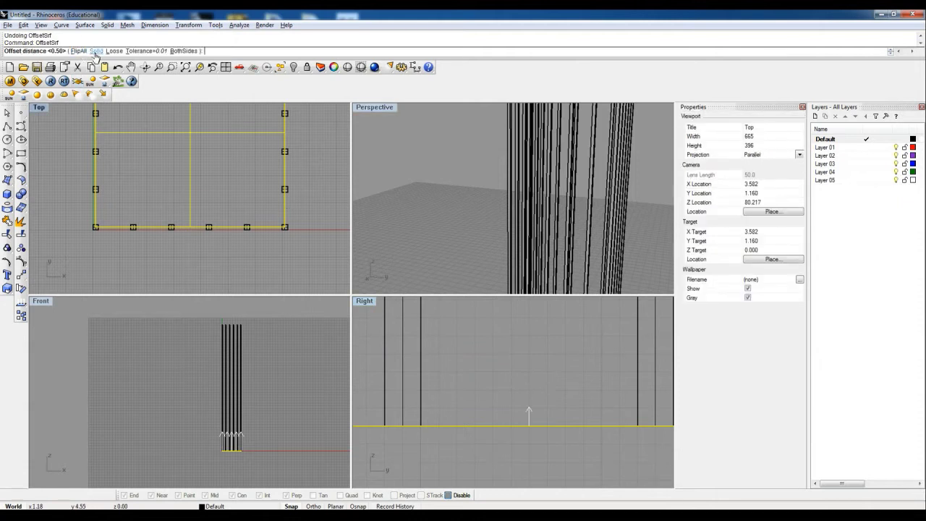
pyautogui.click(96, 52)
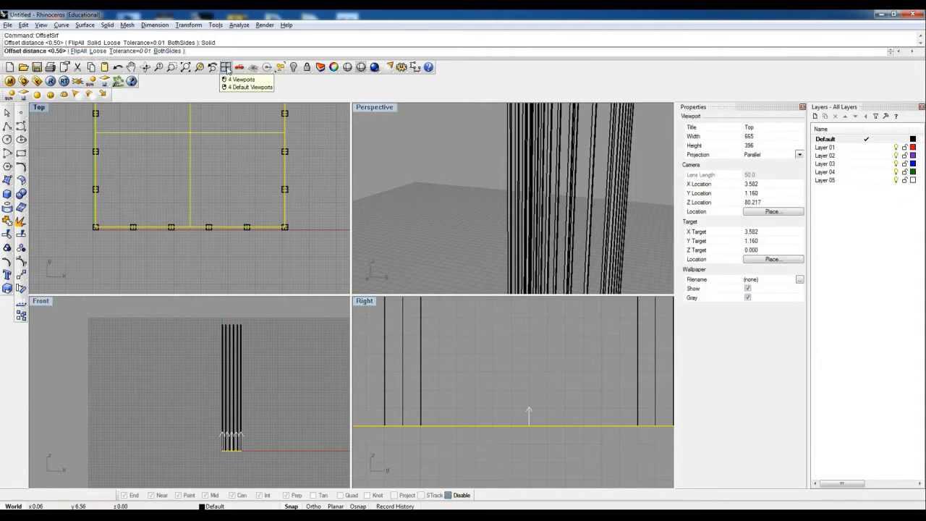
pyautogui.write('.1')
pyautogui.press('Return')
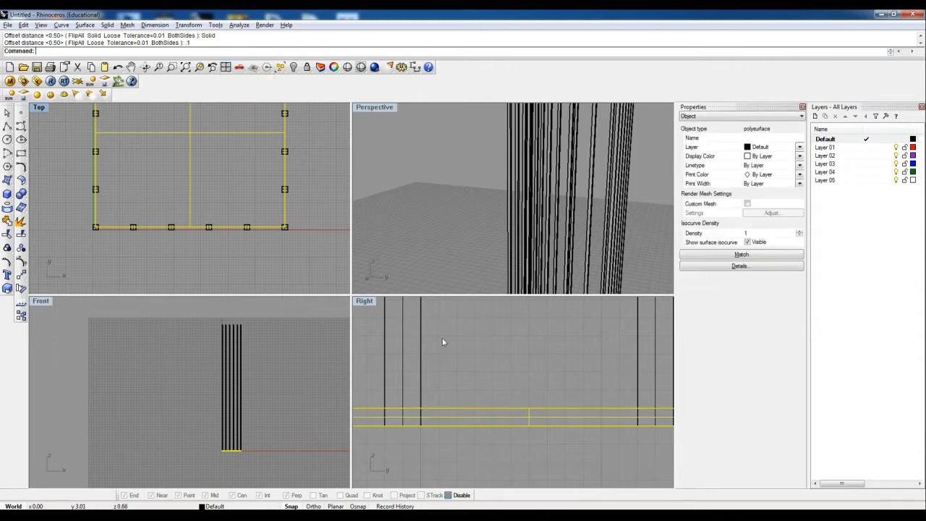
# Move the slab 1 unit straight up in the Right viewport.
pyautogui.scroll(-5, 526, 436)
pyautogui.scroll(5, 532, 426)
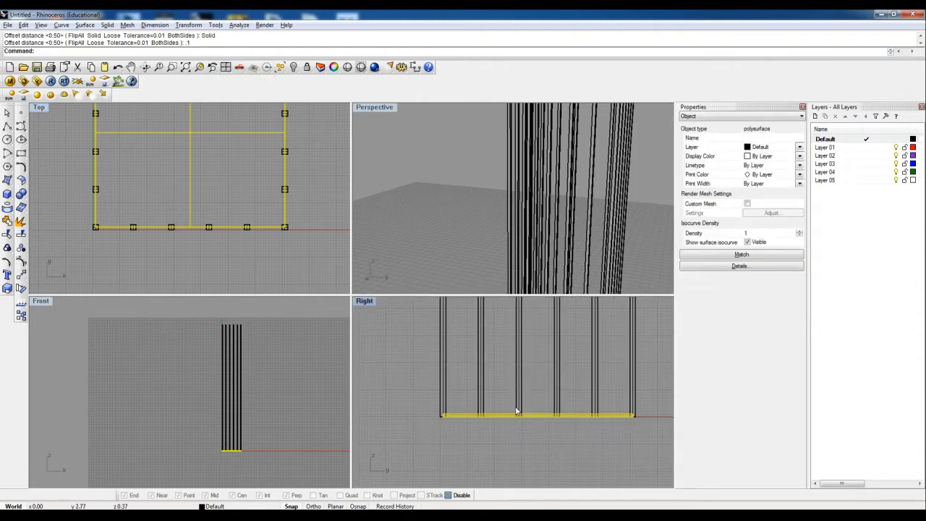
pyautogui.write('Move')
pyautogui.press('Return')
pyautogui.click(536, 403)
pyautogui.write('1')
pyautogui.press('Return')
pyautogui.click(541, 355)
pyautogui.scroll(-4, 518, 409)
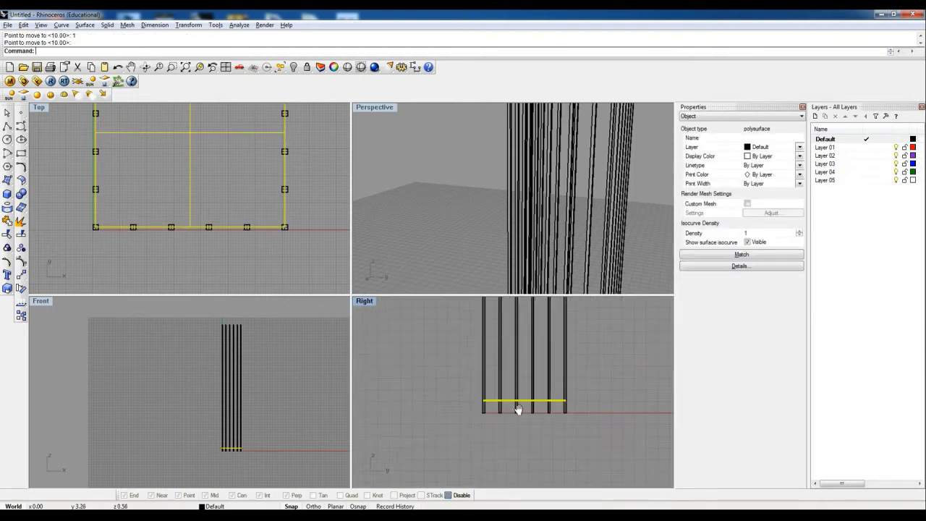
# Maximize the Right viewport and start an Array of the slab with 1 in X, 40 in Y and 1 in Z.
pyautogui.moveTo(518, 409); pyautogui.dragTo(516, 414, button='right')
pyautogui.doubleClick(362, 302)
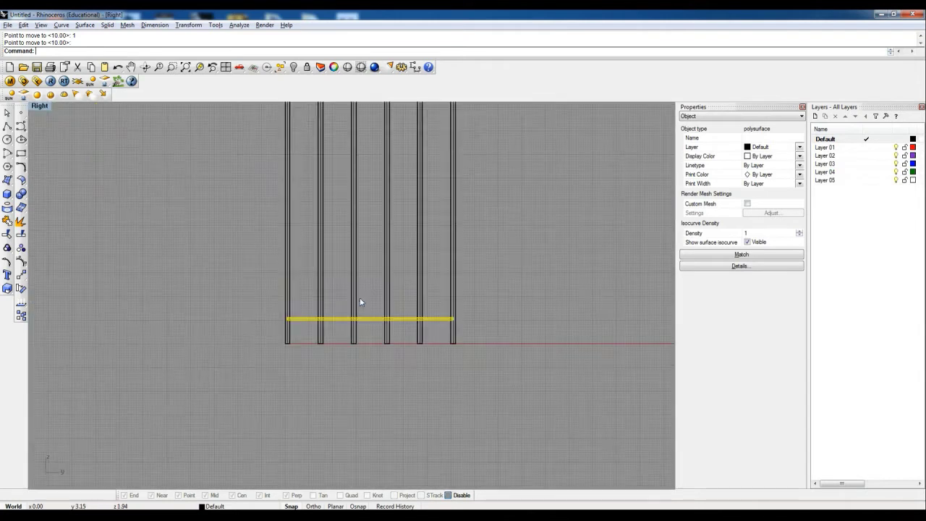
pyautogui.scroll(-5, 355, 341)
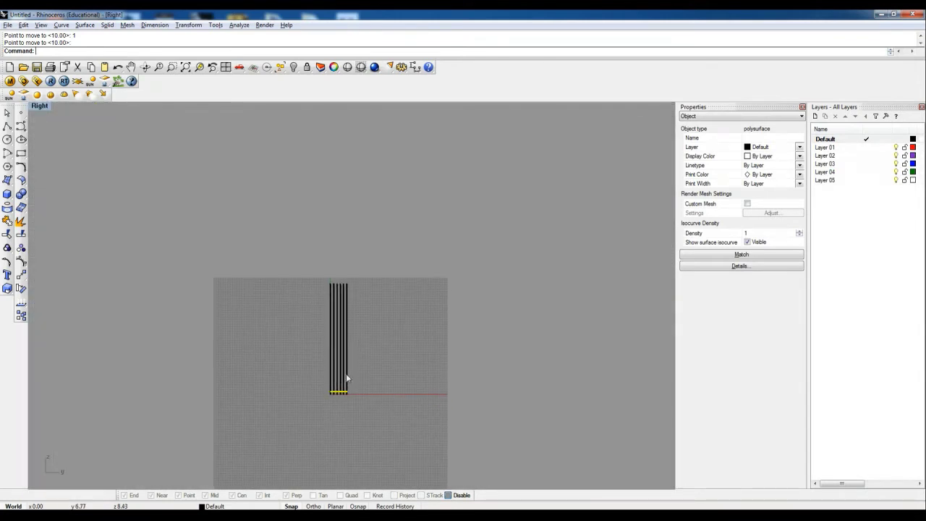
pyautogui.scroll(4, 360, 388)
pyautogui.moveTo(347, 412); pyautogui.dragTo(378, 429, button='right')
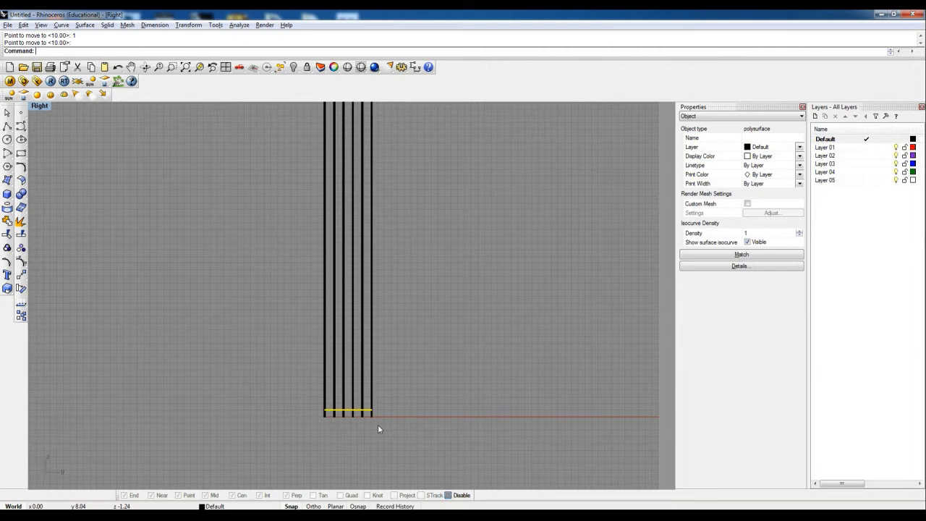
pyautogui.press('Return')
pyautogui.scroll(3, 349, 388)
pyautogui.moveTo(369, 393); pyautogui.dragTo(369, 396, button='right')
pyautogui.press('Return')
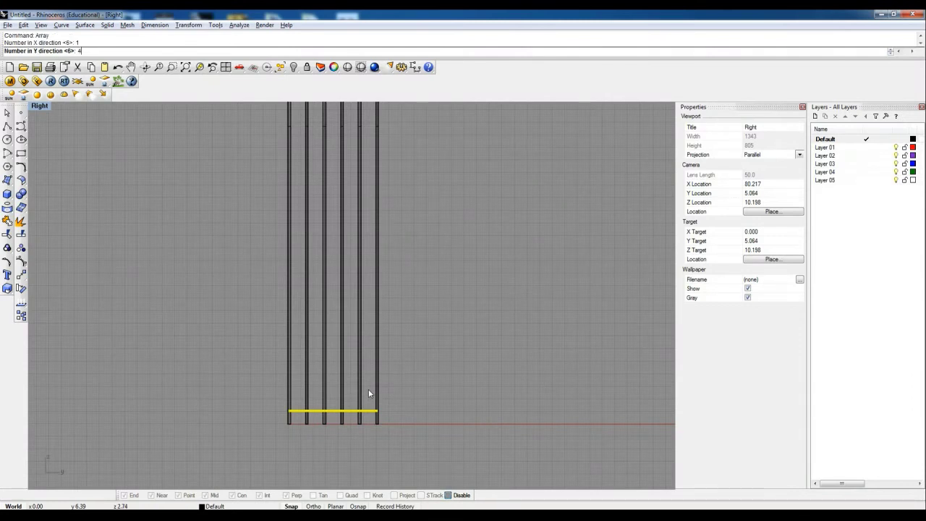
pyautogui.press('Return')
pyautogui.press('Return')
# Define the slab array's spacing as 1 unit vertically with two reference points, check the preview and accept it.
pyautogui.scroll(5, 384, 421)
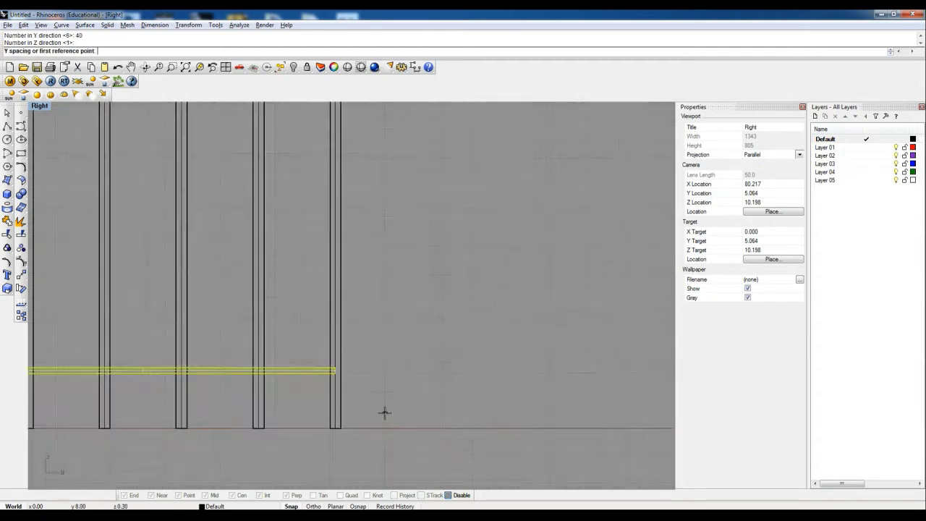
pyautogui.click(386, 439)
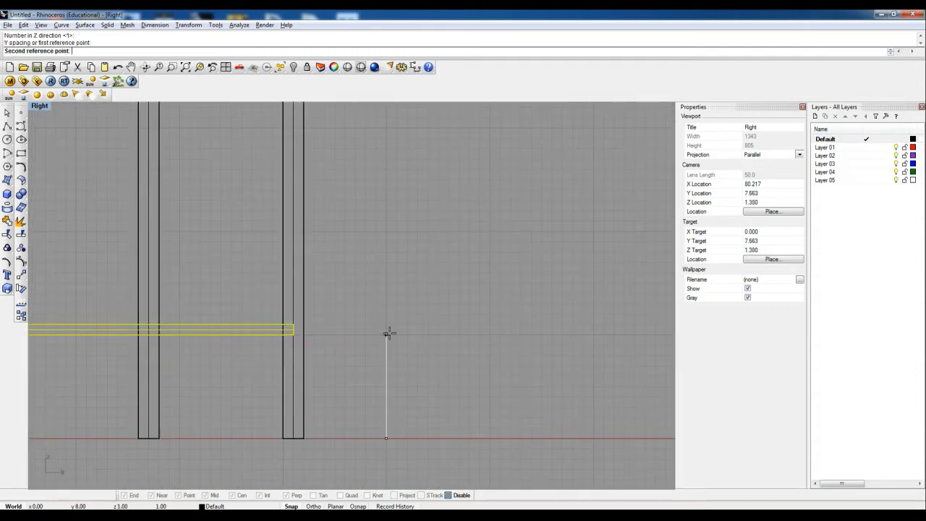
pyautogui.click(388, 333)
pyautogui.scroll(-5, 399, 246)
pyautogui.moveTo(399, 180); pyautogui.dragTo(404, 321, button='right')
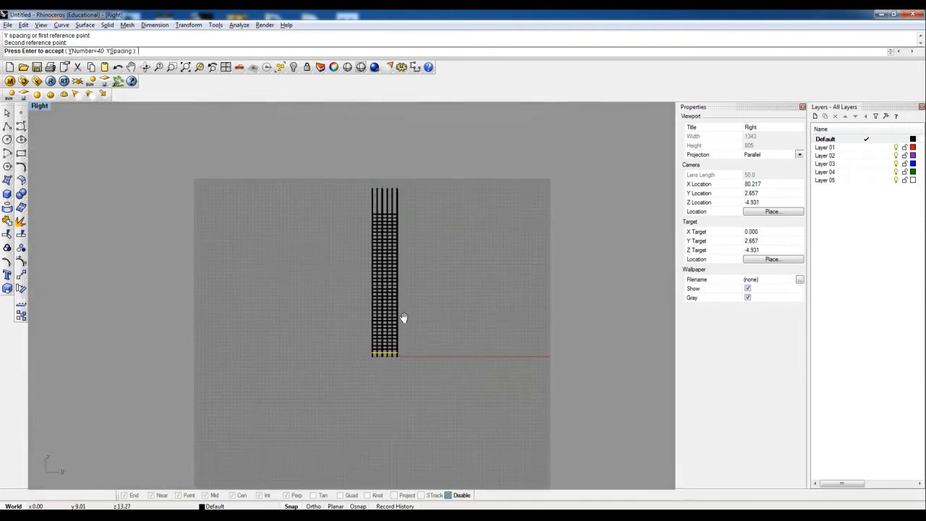
pyautogui.scroll(18, 387, 209)
pyautogui.scroll(-4, 410, 330)
pyautogui.moveTo(408, 368); pyautogui.dragTo(390, 260, button='right')
pyautogui.scroll(-4, 384, 203)
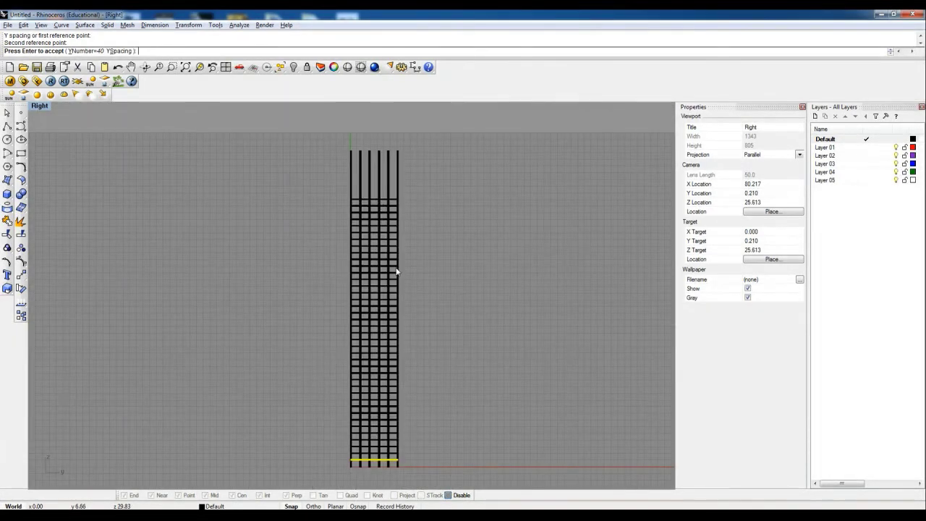
pyautogui.press('Return')
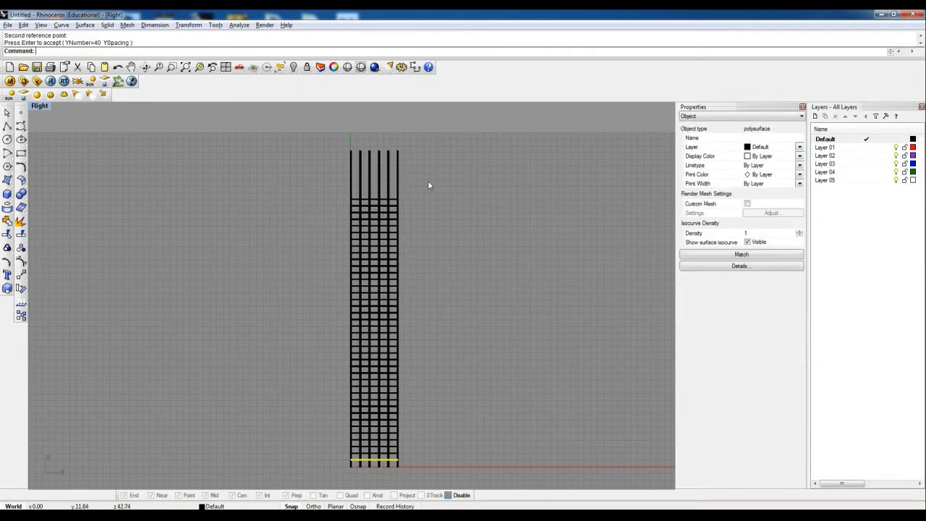
# Shorten all the columns from their base with Scale1D so that they end just above the topmost slab.
pyautogui.moveTo(428, 185); pyautogui.dragTo(331, 169)
pyautogui.write('Scale1D')
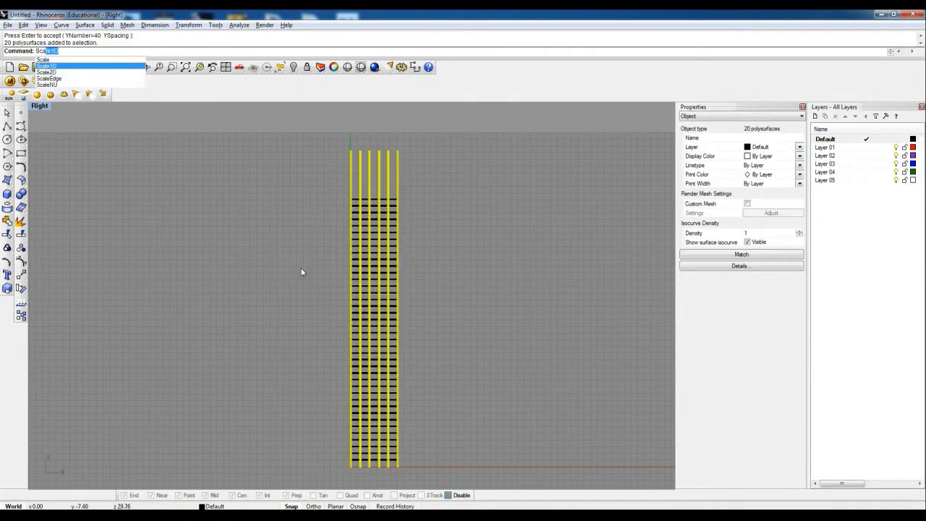
pyautogui.press('Return')
pyautogui.scroll(5, 362, 319)
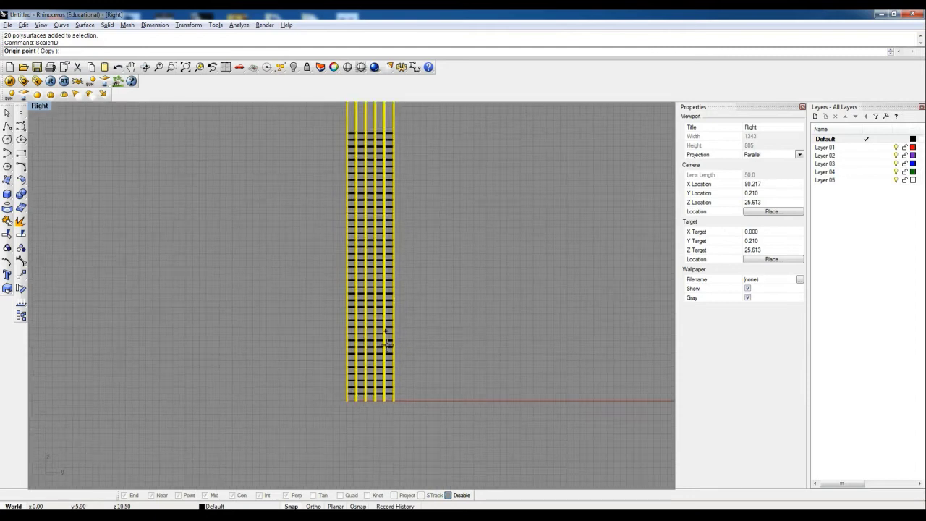
pyautogui.scroll(6, 396, 411)
pyautogui.click(374, 379)
pyautogui.scroll(-8, 419, 304)
pyautogui.scroll(4, 435, 341)
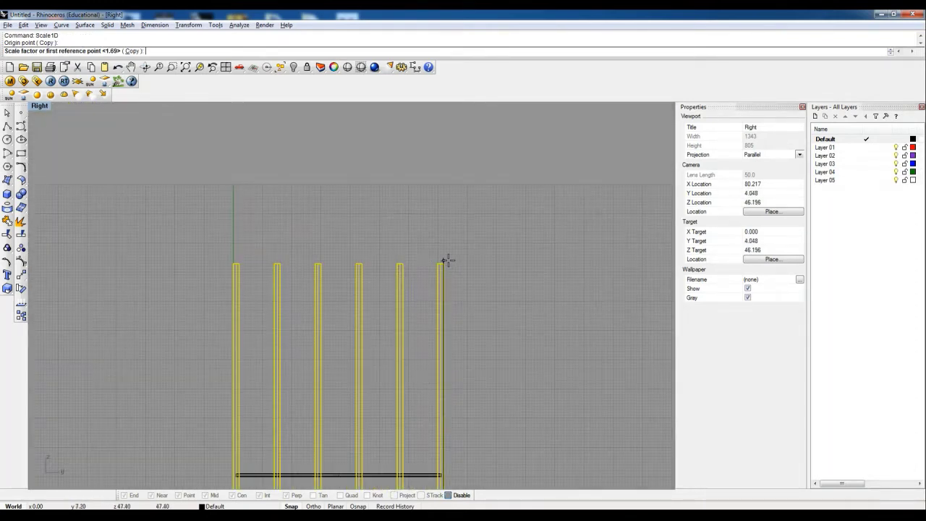
pyautogui.click(446, 263)
pyautogui.moveTo(459, 312); pyautogui.dragTo(450, 172, button='right')
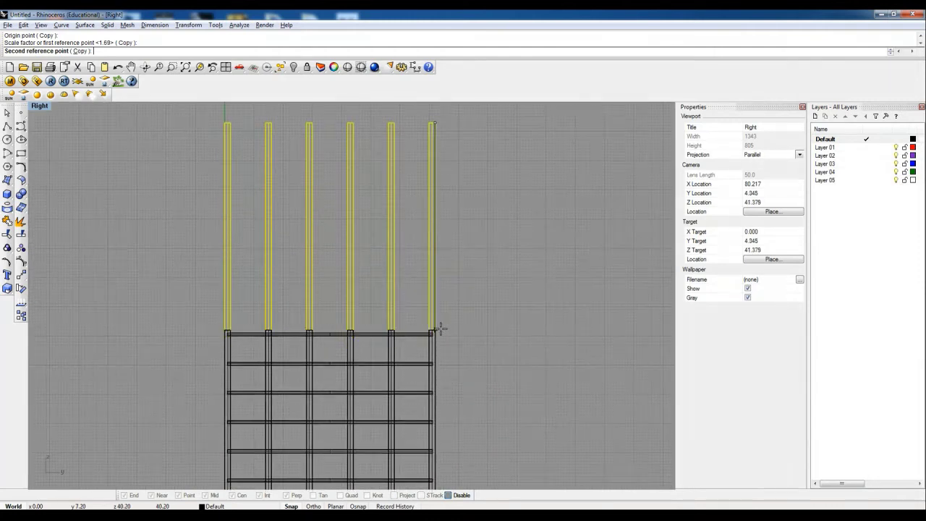
pyautogui.click(440, 322)
pyautogui.press('Escape')
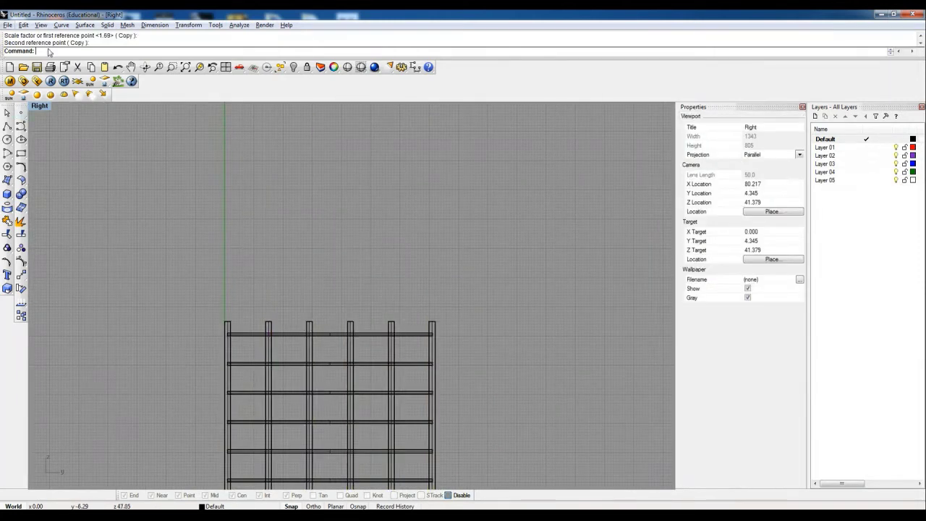
# Restore the four-viewport layout and examine the tower's columns and floor slabs in the Perspective viewport.
pyautogui.doubleClick(39, 106)
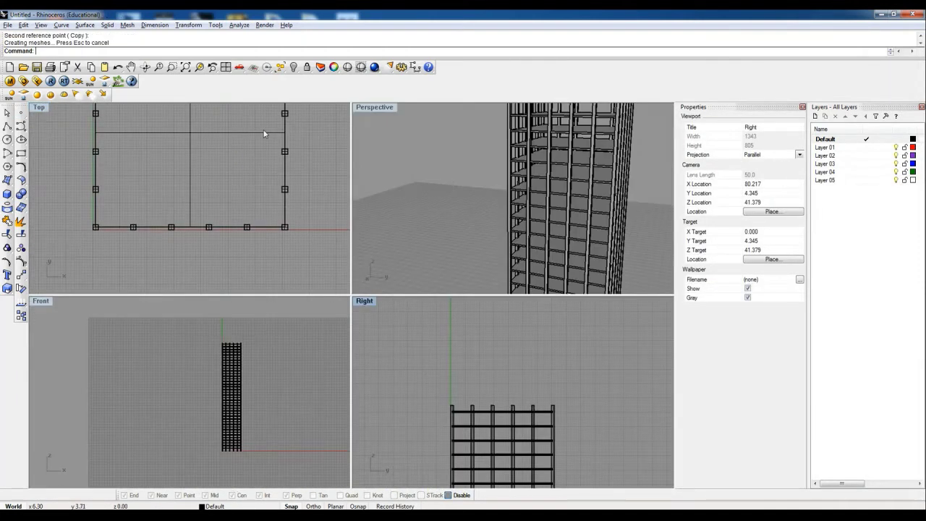
pyautogui.moveTo(637, 244); pyautogui.dragTo(503, 264, button='right')
pyautogui.scroll(-2, 502, 265)
pyautogui.scroll(3, 504, 265)
pyautogui.scroll(-2, 533, 363)
pyautogui.moveTo(509, 410); pyautogui.dragTo(500, 441, button='right')
pyautogui.click(507, 142)
pyautogui.moveTo(504, 148); pyautogui.dragTo(467, 116, button='right')
# Select the whole tower and start an Array in the Top viewport with 10 in X, 1 in Y and 1 in Z.
pyautogui.scroll(-20, 230, 159)
pyautogui.scroll(4, 206, 192)
pyautogui.moveTo(238, 165); pyautogui.dragTo(211, 221, button='right')
pyautogui.scroll(8, 204, 195)
pyautogui.hotkey('ctrl', 'a')
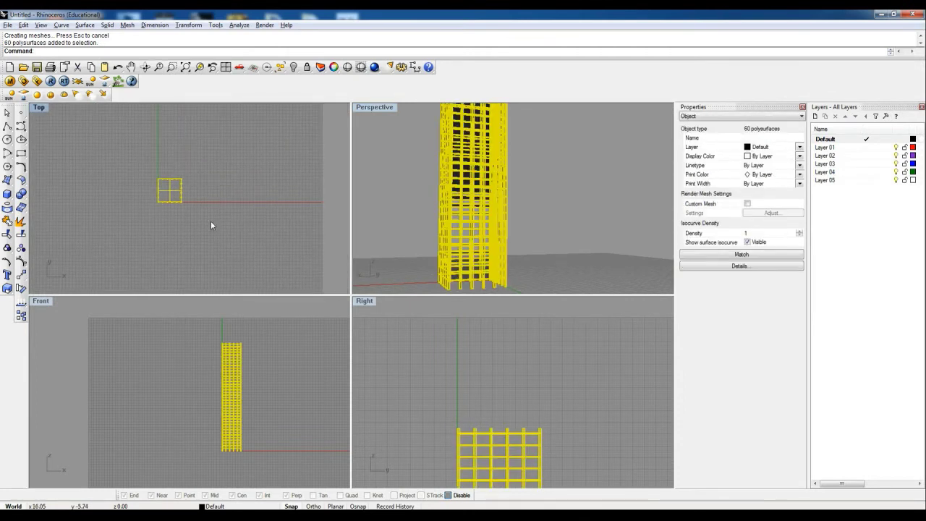
pyautogui.write('ray')
pyautogui.press('Return')
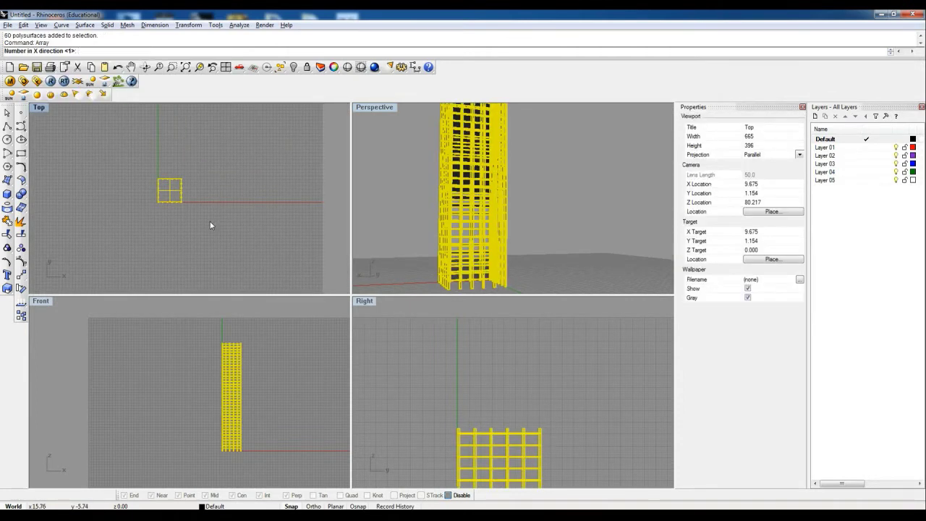
pyautogui.scroll(2, 209, 220)
pyautogui.moveTo(172, 157); pyautogui.dragTo(112, 186, button='right')
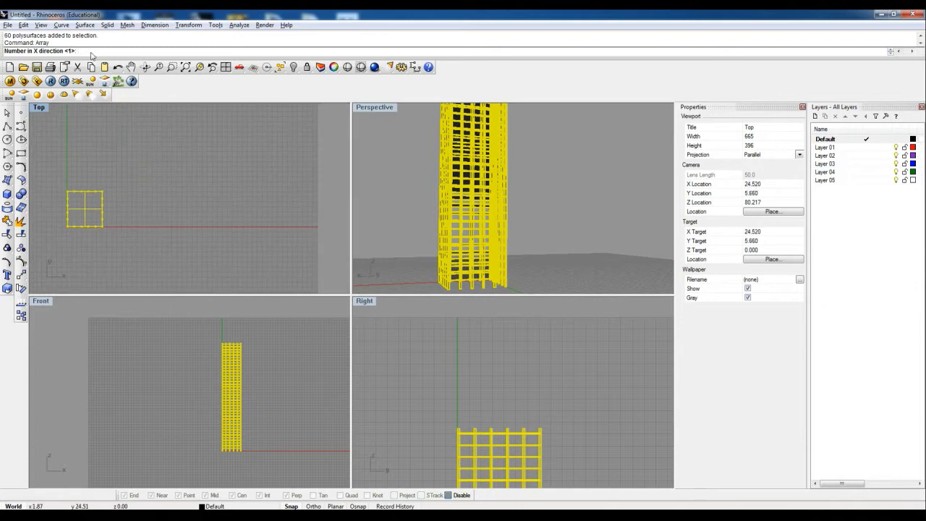
pyautogui.press('Return')
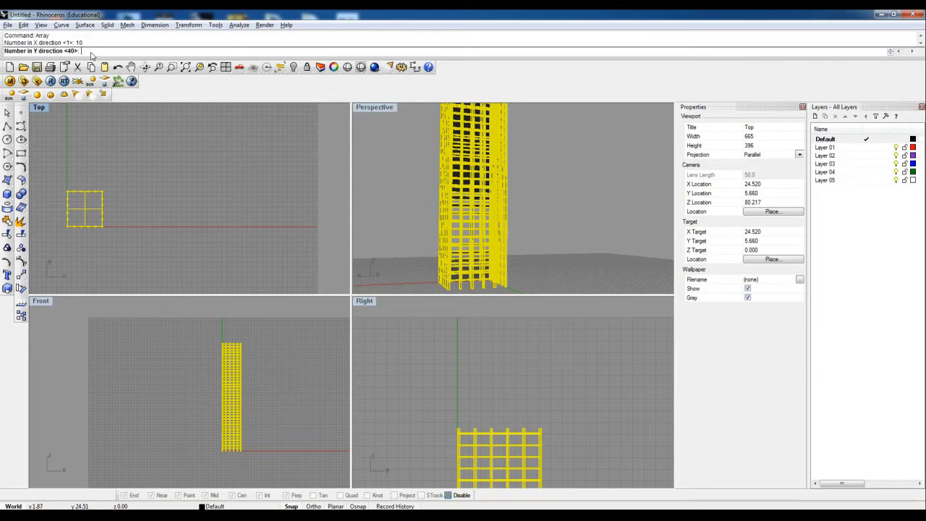
pyautogui.press('Return')
pyautogui.scroll(3, 66, 225)
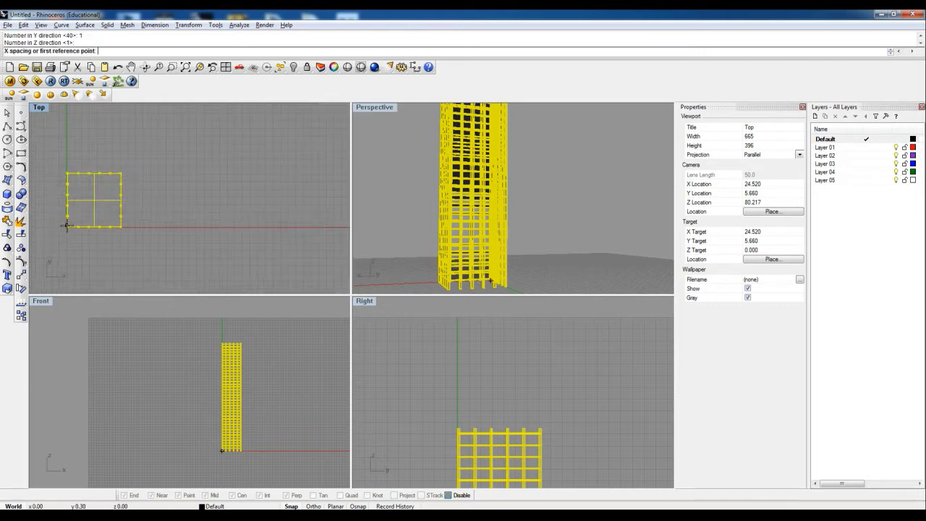
# Set the tower array's X spacing wide enough to leave gaps between the towers, and accept the row.
pyautogui.click(165, 224)
pyautogui.scroll(-6, 198, 208)
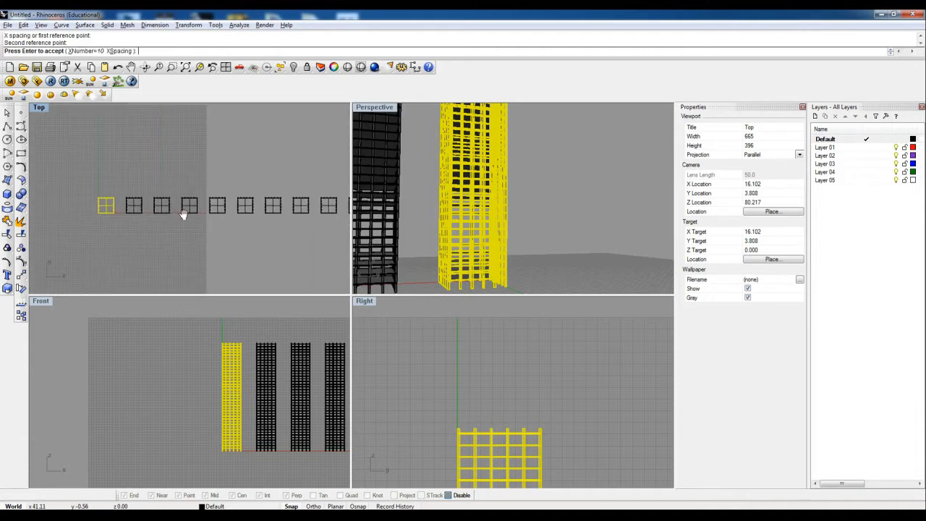
pyautogui.moveTo(249, 228); pyautogui.dragTo(210, 225, button='right')
pyautogui.scroll(-8, 209, 224)
pyautogui.moveTo(153, 213); pyautogui.dragTo(171, 213, button='right')
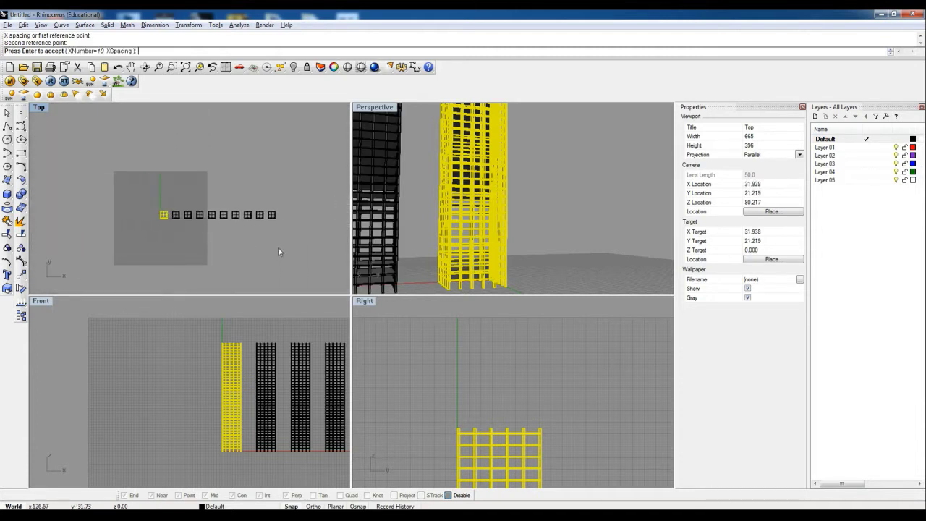
pyautogui.press('Return')
# Shift the whole row of towers along negative X to center it on the grid, and examine it in Perspective.
pyautogui.moveTo(148, 197); pyautogui.dragTo(310, 230)
pyautogui.moveTo(237, 214); pyautogui.dragTo(178, 215)
pyautogui.click(499, 187)
pyautogui.scroll(-10, 499, 187)
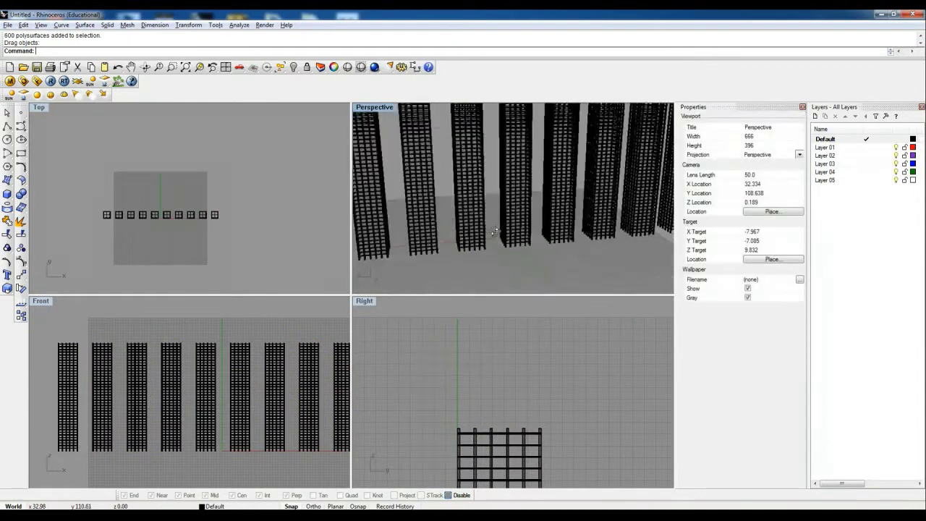
pyautogui.moveTo(501, 220); pyautogui.dragTo(530, 203, button='right')
pyautogui.scroll(5, 529, 199)
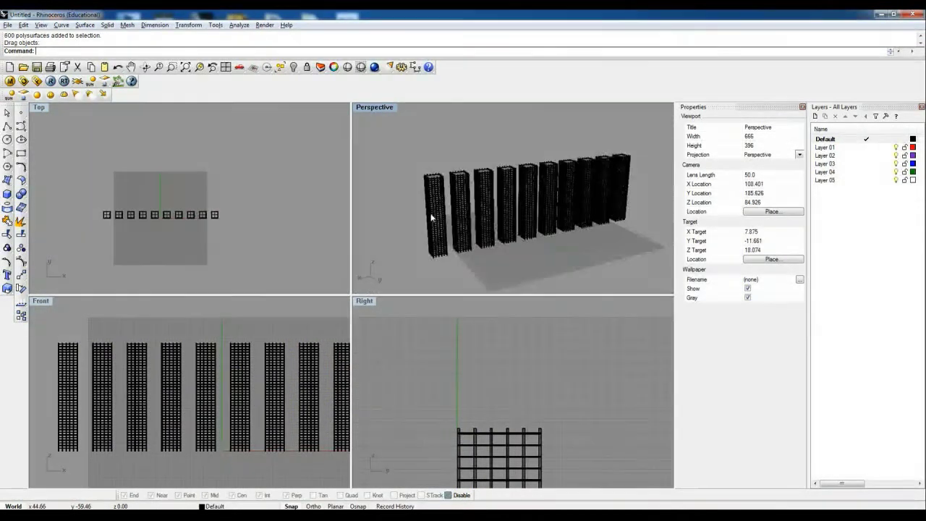
pyautogui.scroll(4, 108, 219)
# Try selecting the first tower of the row in the Top viewport, and undo the row's move and the tower array.
pyautogui.scroll(9, 174, 215)
pyautogui.click(192, 206)
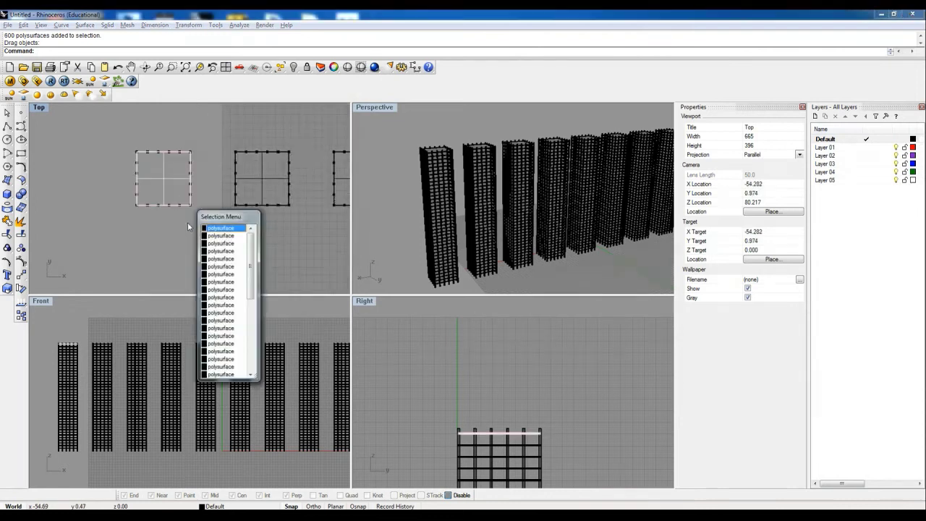
pyautogui.click(175, 232)
pyautogui.moveTo(147, 168); pyautogui.dragTo(124, 179, button='right')
pyautogui.moveTo(169, 236); pyautogui.dragTo(174, 238)
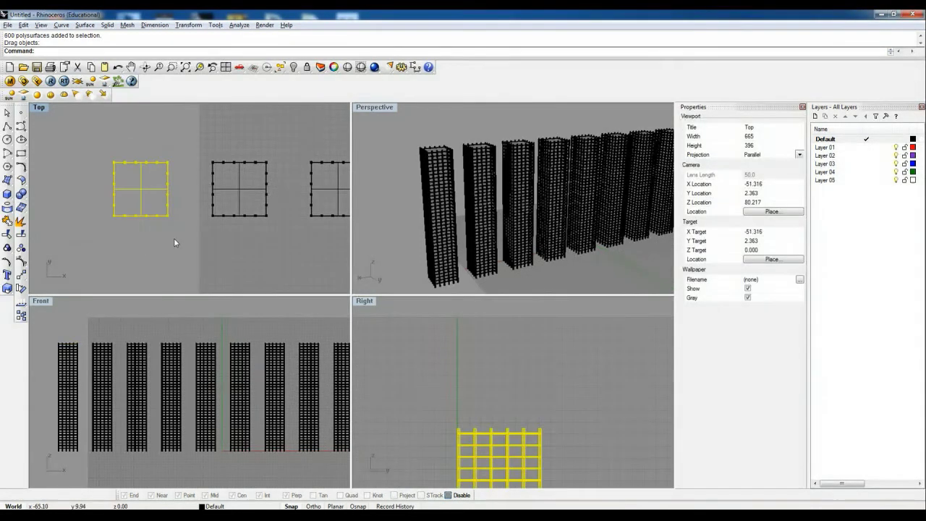
pyautogui.scroll(-6, 176, 231)
pyautogui.moveTo(203, 239); pyautogui.dragTo(125, 227, button='right')
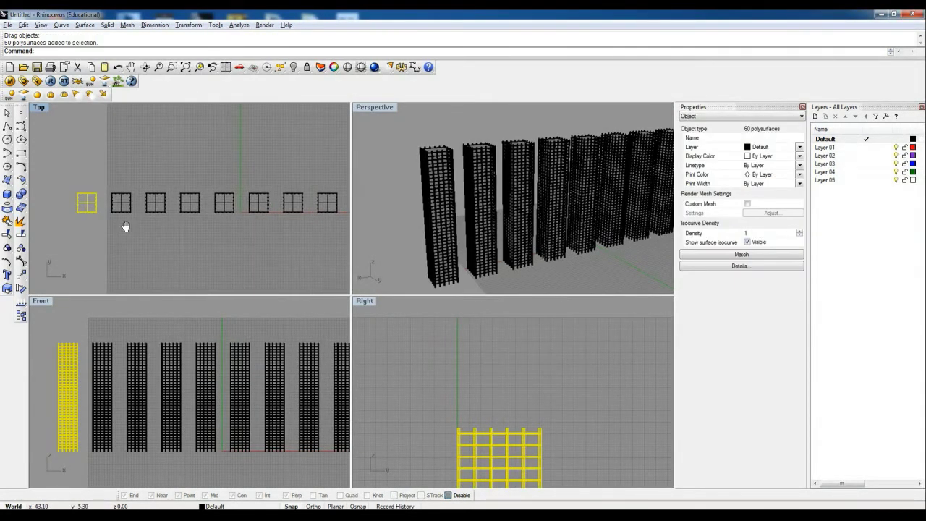
pyautogui.hotkey('ctrl', 'z')
pyautogui.hotkey('ctrl', 'z')
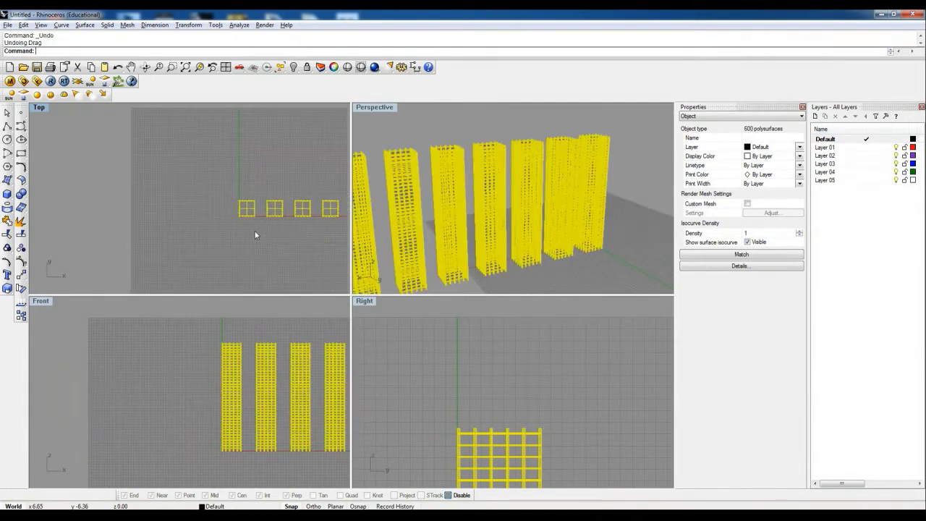
# Select all parts of the single tower in the Top viewport and group them.
pyautogui.moveTo(135, 175); pyautogui.dragTo(187, 239)
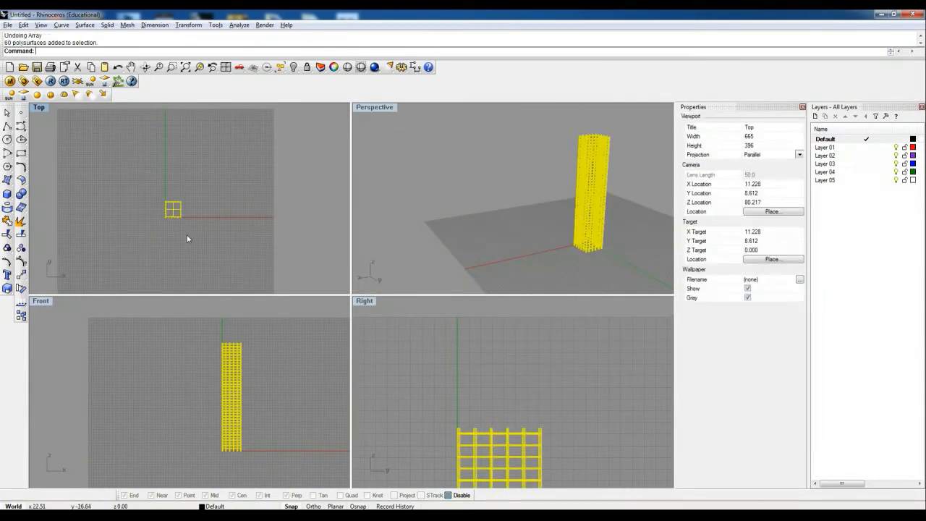
pyautogui.click(7, 247)
pyautogui.scroll(5, 165, 213)
pyautogui.click(242, 207)
pyautogui.click(245, 205)
pyautogui.click(240, 215)
# Move the grouped tower along negative X to the edge of the grid in the Top viewport.
pyautogui.scroll(-4, 200, 198)
pyautogui.click(234, 209)
pyautogui.moveTo(235, 210); pyautogui.dragTo(128, 212)
# Array the grouped tower into a row of 8 along X, single in Y and Z, spaced about 13.6 units.
pyautogui.press('Return')
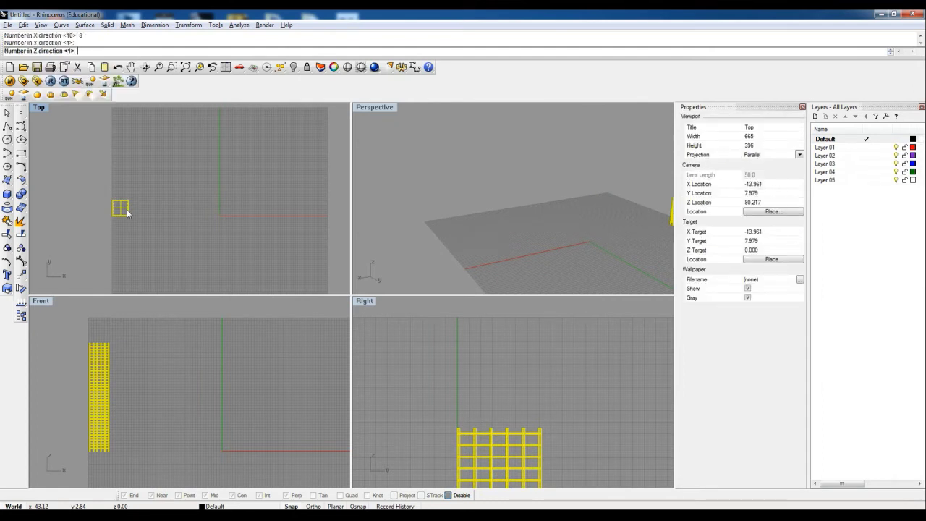
pyautogui.scroll(3, 133, 211)
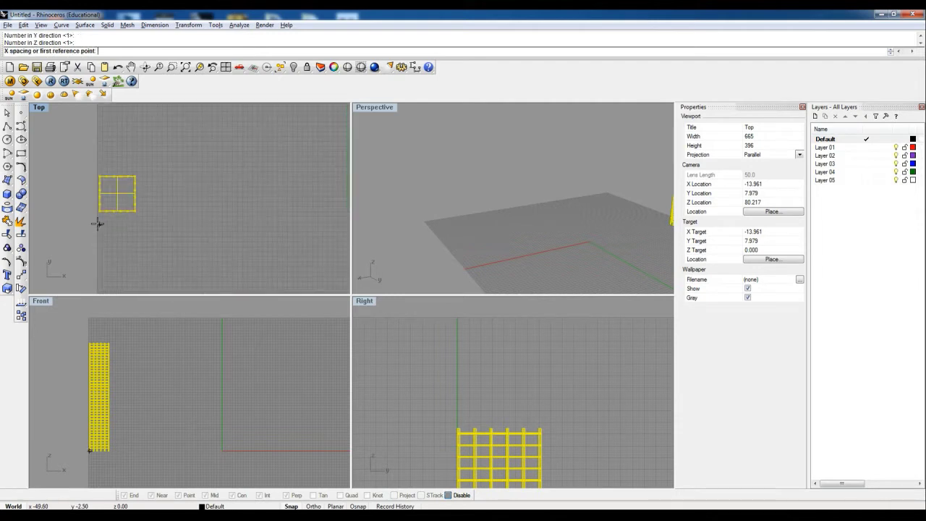
pyautogui.click(169, 215)
pyautogui.scroll(-3, 177, 202)
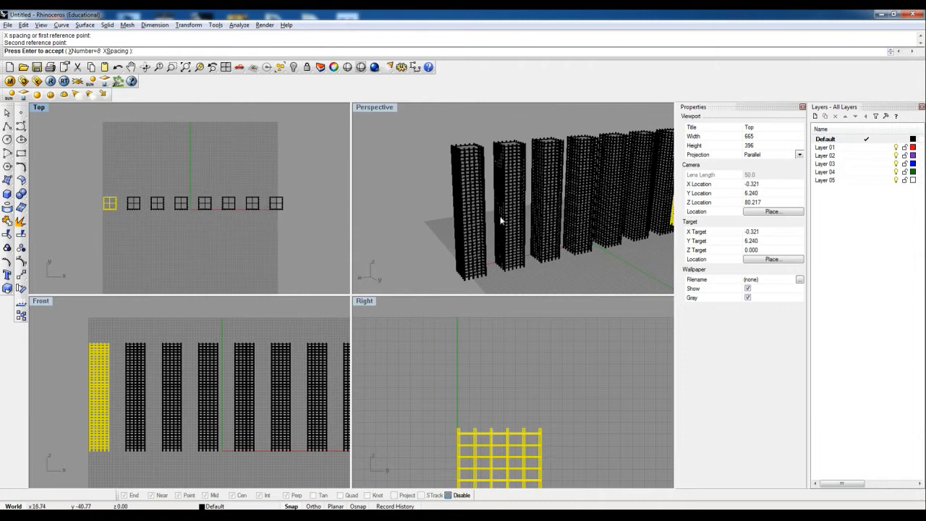
pyautogui.scroll(1, 480, 215)
pyautogui.scroll(-4, 480, 215)
pyautogui.press('Return')
# Select several towers of the row one after another in Perspective to check that each one is grouped, and orbit around the row.
pyautogui.click(469, 204)
pyautogui.scroll(3, 489, 205)
pyautogui.scroll(4, 492, 207)
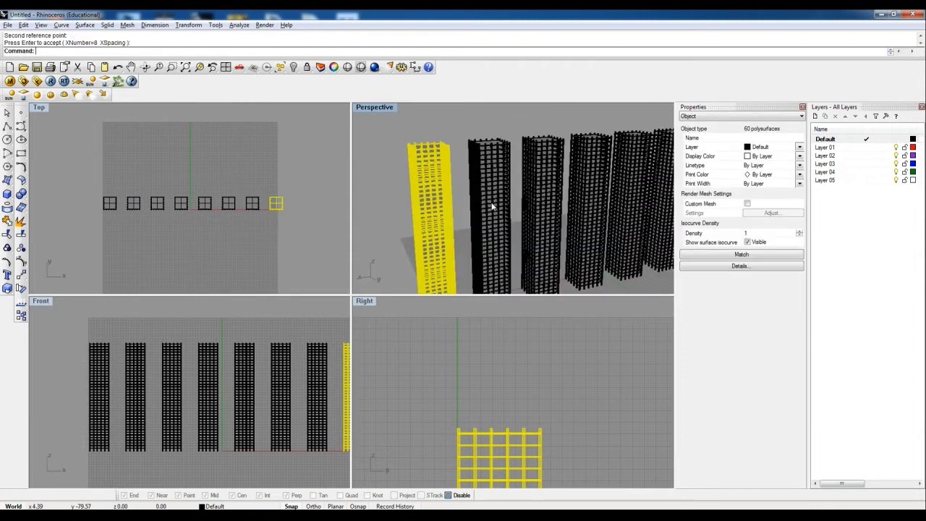
pyautogui.click(492, 207)
pyautogui.moveTo(560, 223); pyautogui.dragTo(468, 210, button='right')
pyautogui.click(468, 210)
pyautogui.click(528, 202)
pyautogui.click(589, 210)
pyautogui.click(533, 205)
pyautogui.click(472, 211)
pyautogui.click(211, 225)
pyautogui.moveTo(121, 215)
pyautogui.mouseDown(button='right')
pyautogui.moveTo(165, 215)
pyautogui.moveTo(132, 217)
pyautogui.mouseUp(button='right')
pyautogui.scroll(-5, 445, 218)
pyautogui.click(414, 233)
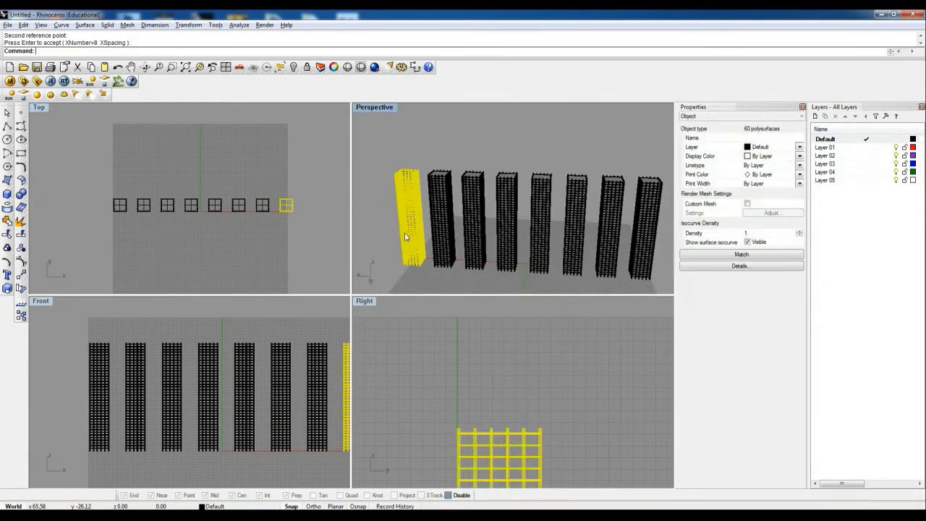
pyautogui.moveTo(411, 234); pyautogui.dragTo(594, 219, button='right')
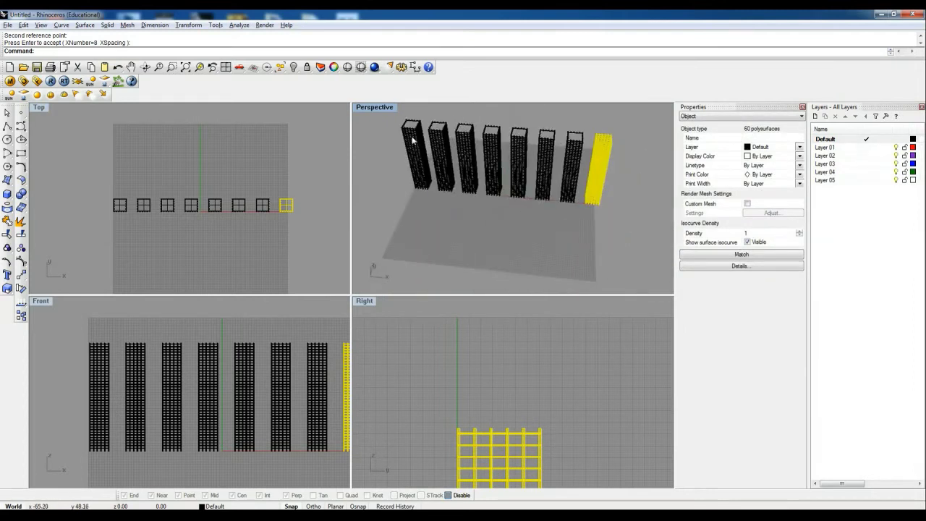
# Twist the second tower a quarter turn clockwise about a vertical axis from its base center up to its top at Z 40.5.
pyautogui.scroll(4, 138, 196)
pyautogui.scroll(-1, 163, 206)
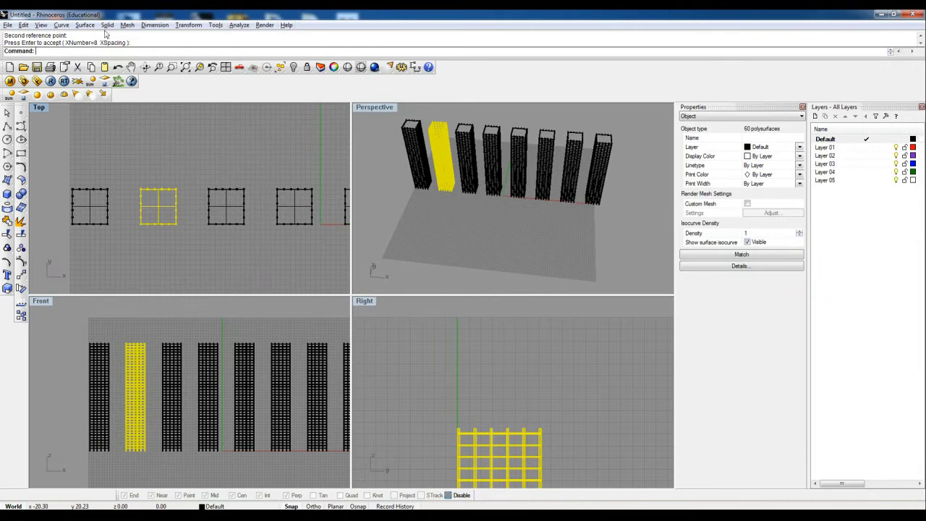
pyautogui.click(194, 26)
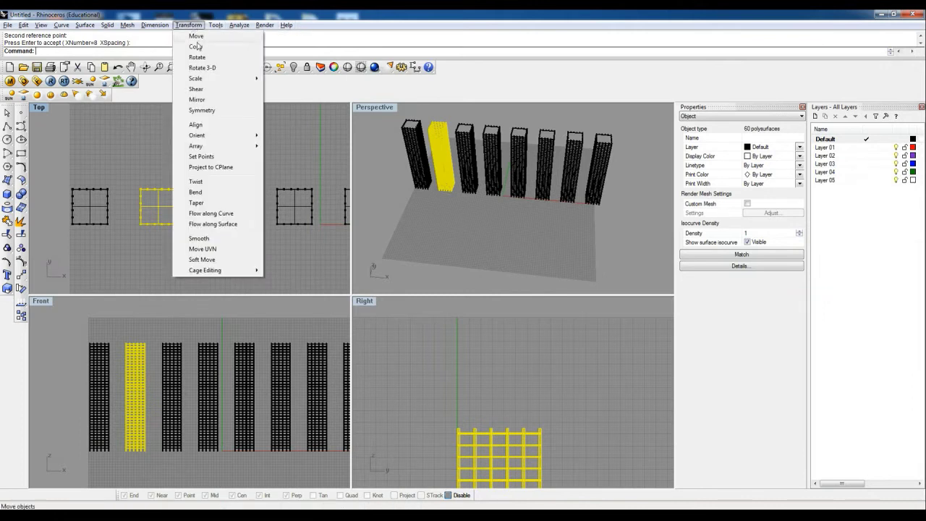
pyautogui.click(216, 185)
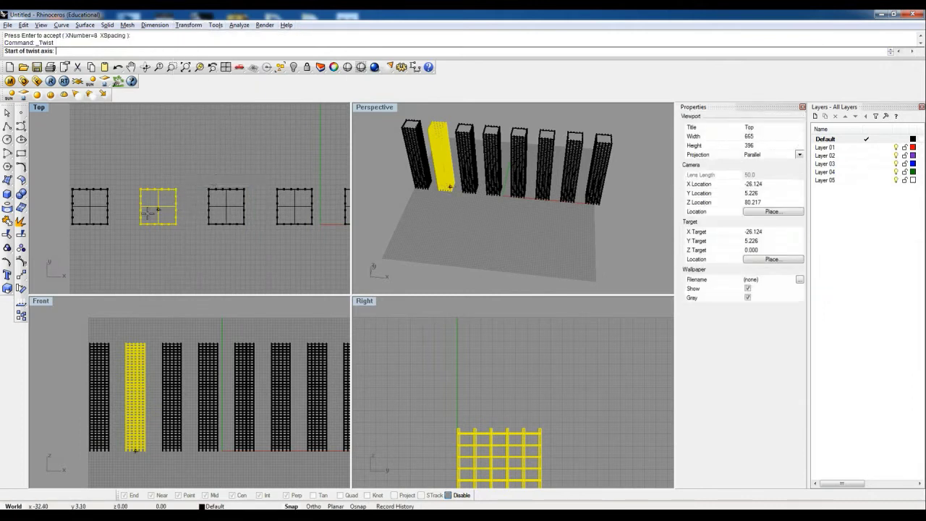
pyautogui.scroll(8, 155, 199)
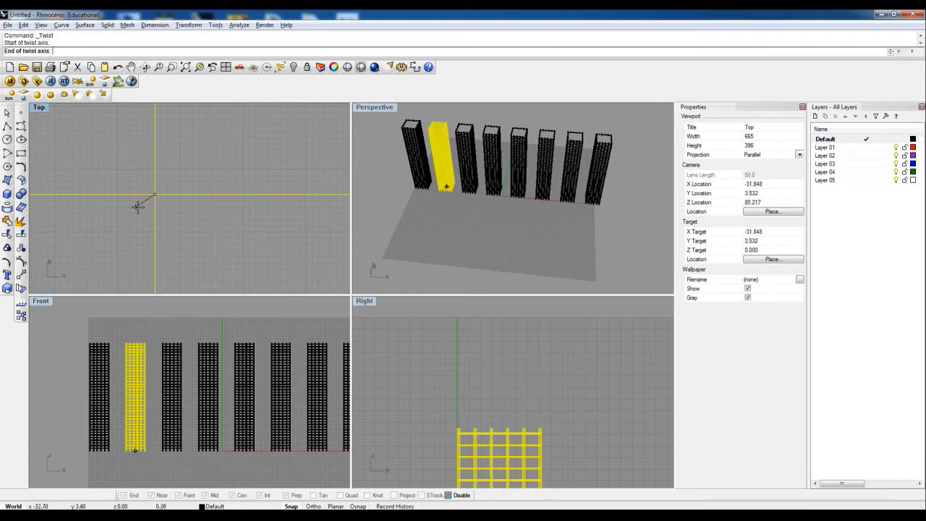
pyautogui.scroll(-8, 157, 194)
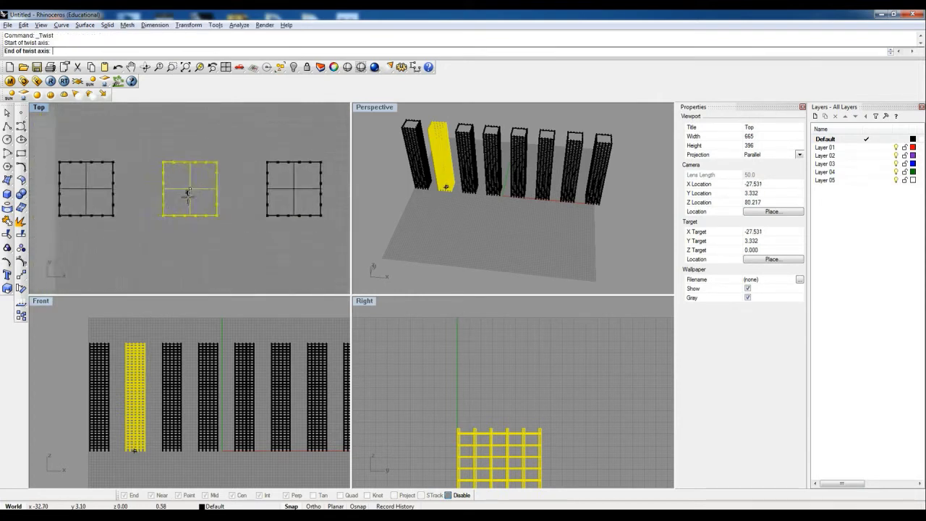
pyautogui.scroll(6, 161, 321)
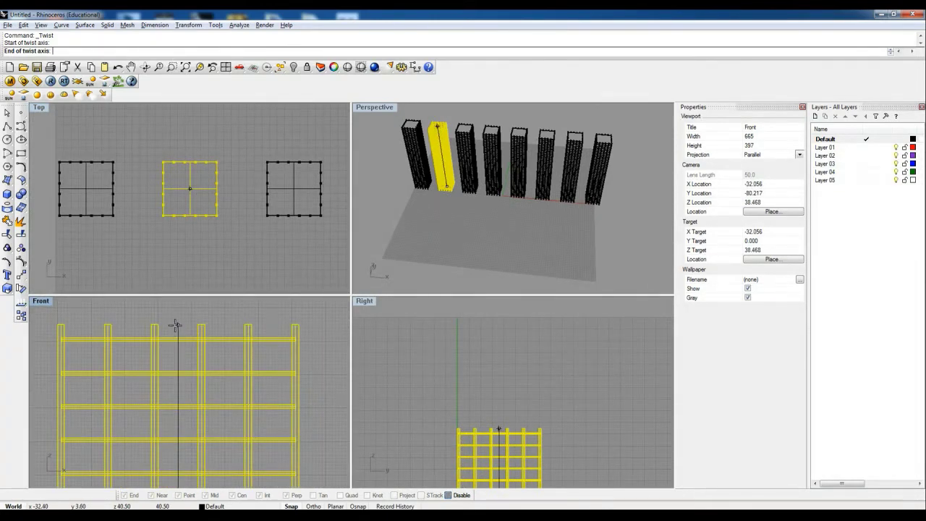
pyautogui.click(176, 326)
pyautogui.scroll(2, 217, 191)
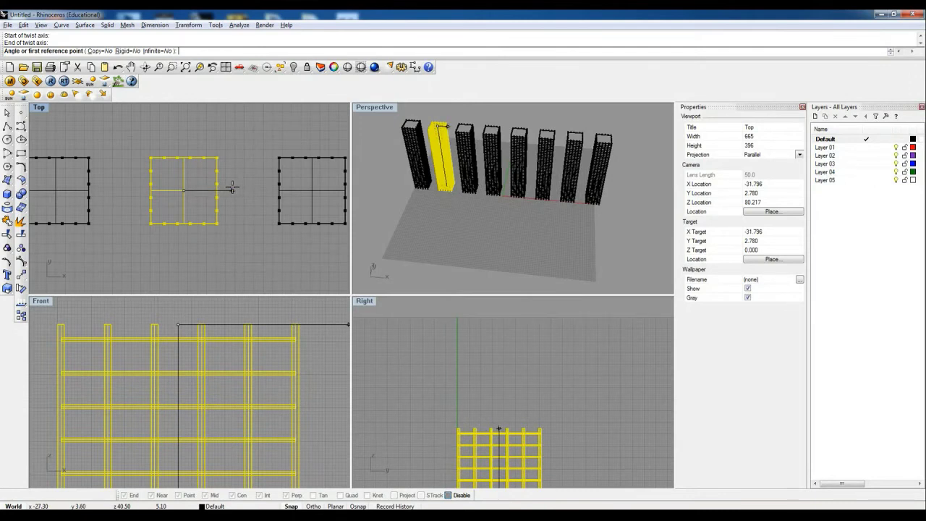
pyautogui.click(232, 188)
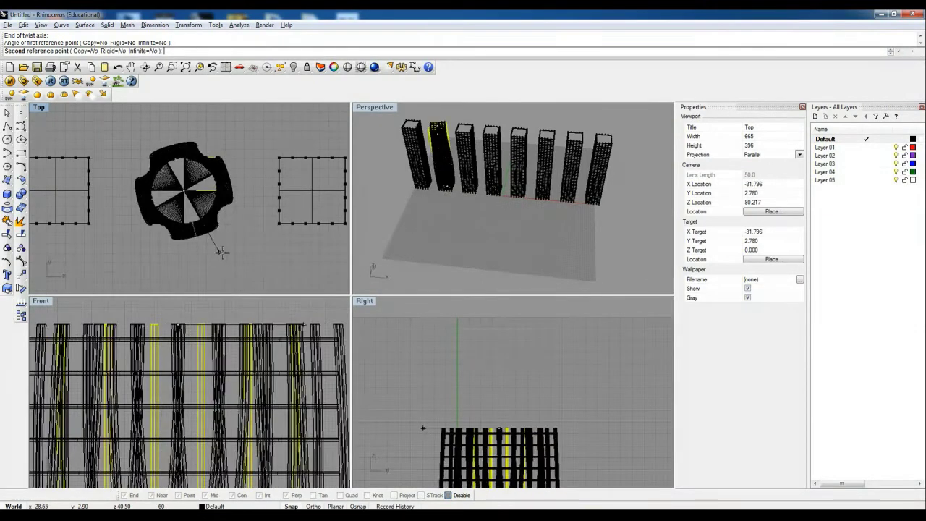
pyautogui.click(178, 258)
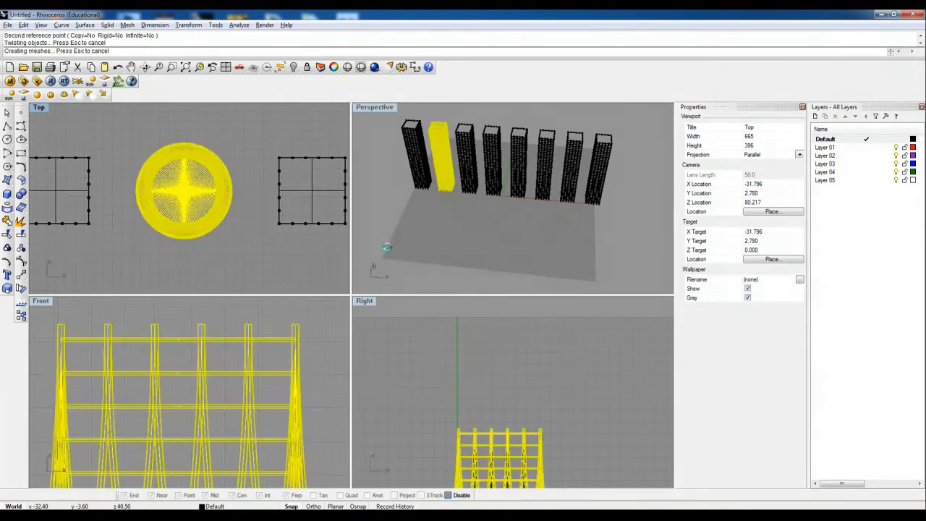
# Examine the twisted second tower up close in Perspective and compare it with its straight neighbors.
pyautogui.moveTo(407, 199); pyautogui.dragTo(434, 186, button='right')
pyautogui.scroll(4, 435, 187)
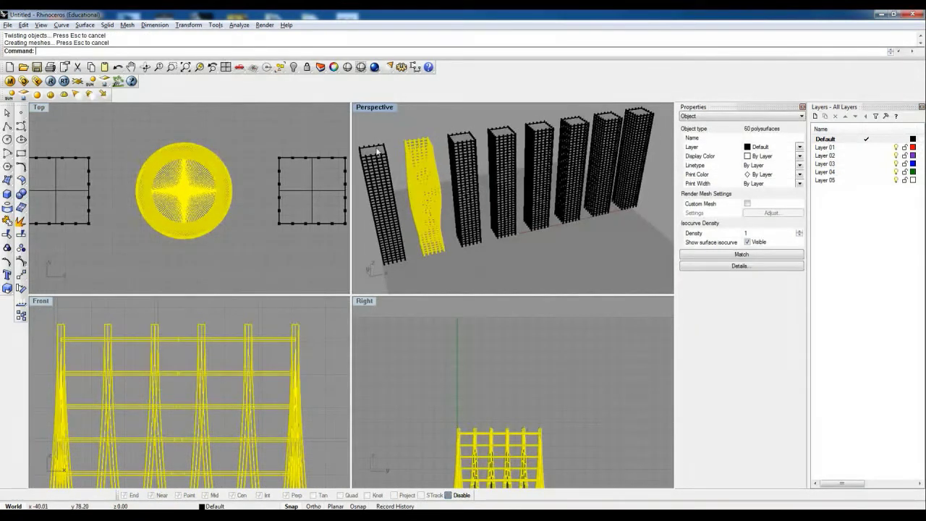
pyautogui.click(199, 67)
pyautogui.moveTo(589, 243); pyautogui.dragTo(564, 282, button='right')
pyautogui.click(565, 283)
pyautogui.scroll(4, 526, 225)
pyautogui.moveTo(526, 225); pyautogui.dragTo(575, 190, button='right')
pyautogui.scroll(-6, 521, 170)
pyautogui.moveTo(457, 204); pyautogui.dragTo(565, 208, button='right')
pyautogui.scroll(-5, 511, 219)
pyautogui.moveTo(512, 218); pyautogui.dragTo(580, 213, button='right')
pyautogui.scroll(4, 555, 221)
pyautogui.scroll(2, 556, 223)
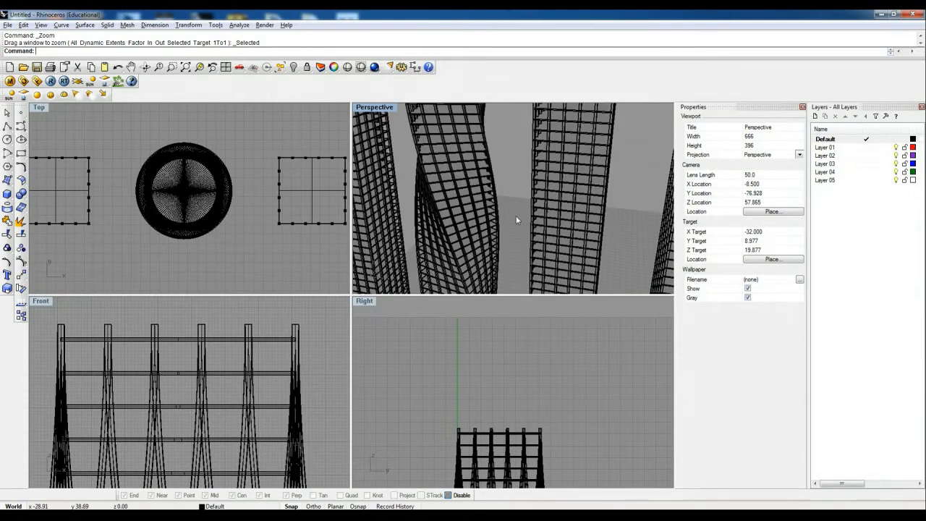
pyautogui.scroll(-3, 511, 207)
pyautogui.scroll(3, 507, 197)
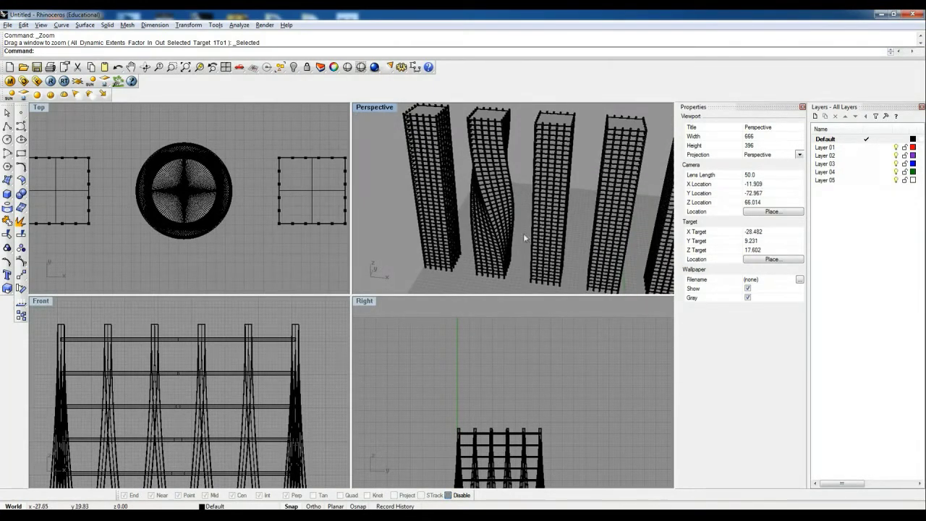
pyautogui.moveTo(514, 232); pyautogui.dragTo(529, 228, button='right')
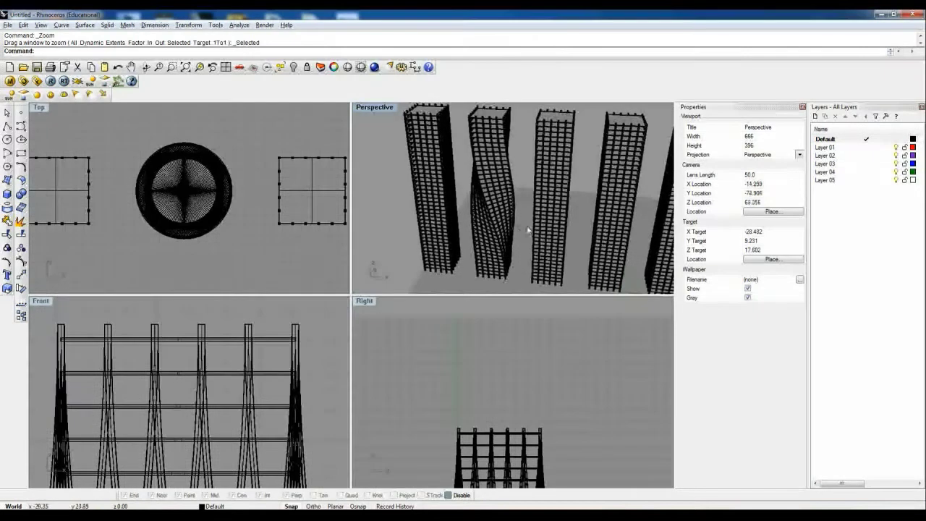
# Begin a Twist on the third tower with a vertical axis from its base center to about mid-height at Z 21.1.
pyautogui.click(305, 206)
pyautogui.moveTo(305, 205); pyautogui.dragTo(231, 213, button='right')
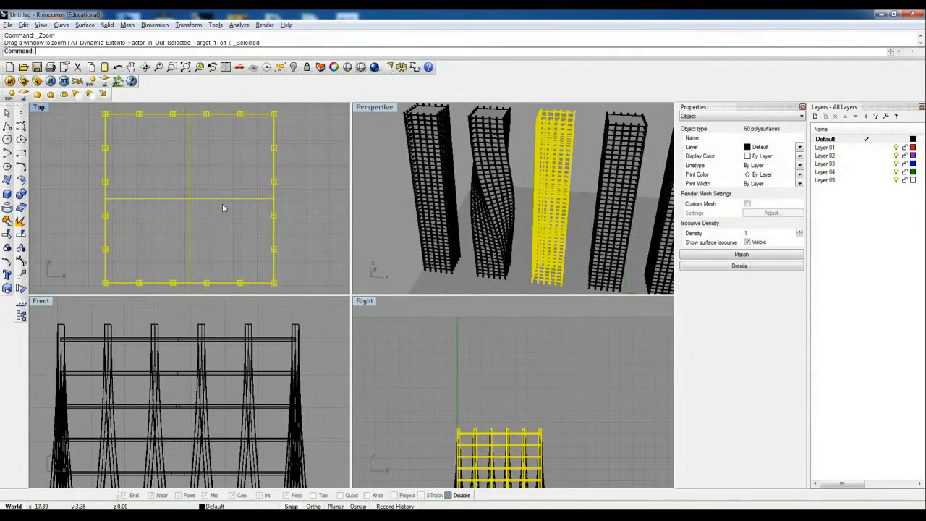
pyautogui.click(190, 26)
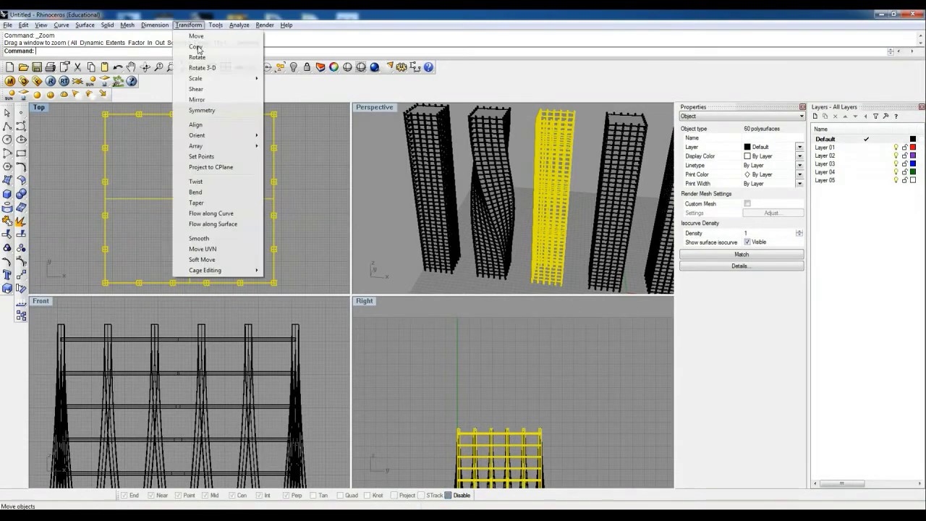
pyautogui.click(222, 181)
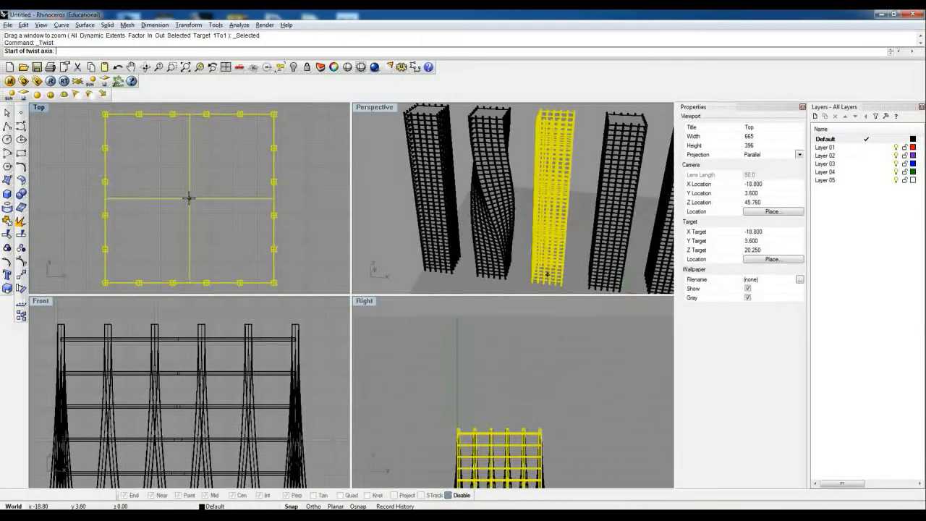
pyautogui.click(189, 197)
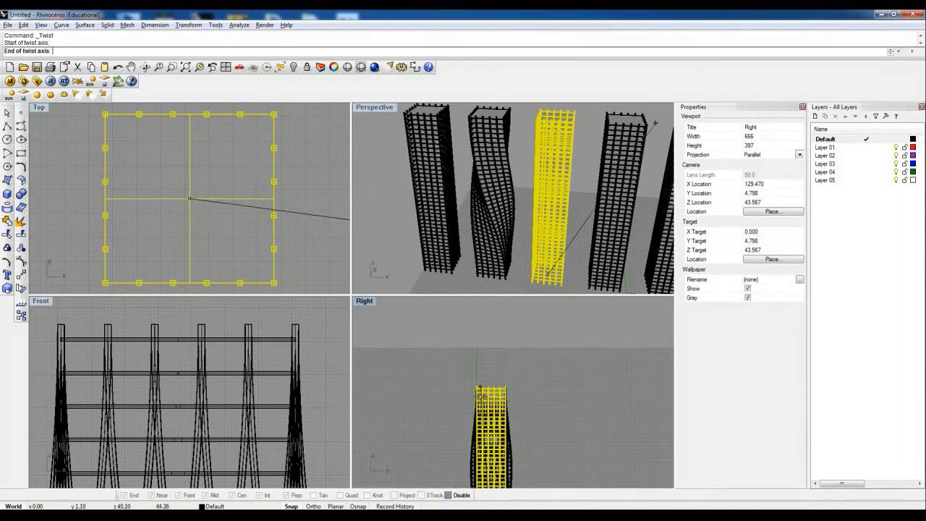
pyautogui.scroll(-20, 259, 384)
pyautogui.moveTo(297, 389); pyautogui.dragTo(269, 343, button='right')
pyautogui.scroll(8, 242, 353)
pyautogui.scroll(2, 255, 393)
pyautogui.scroll(4, 254, 393)
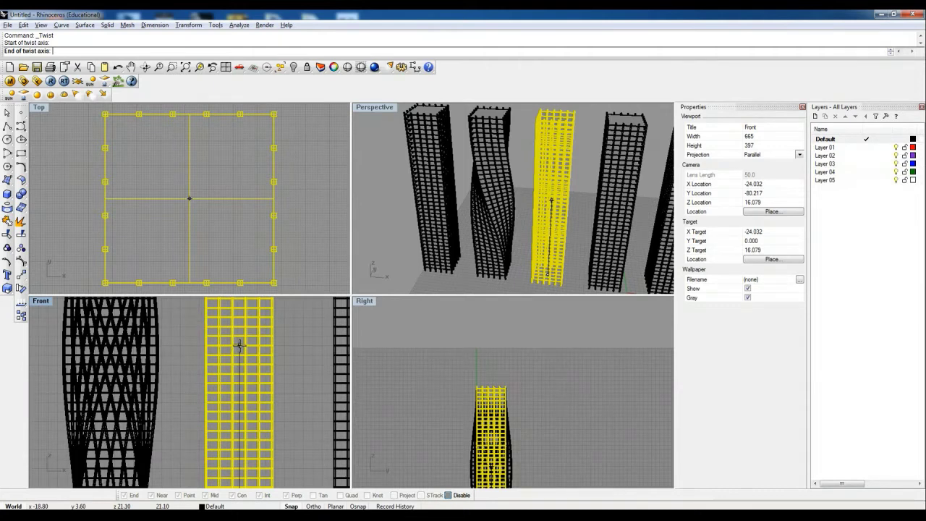
pyautogui.click(240, 346)
# Twist the third tower's lower half 45 degrees clockwise, starting from a reference point along positive X.
pyautogui.scroll(-2, 236, 207)
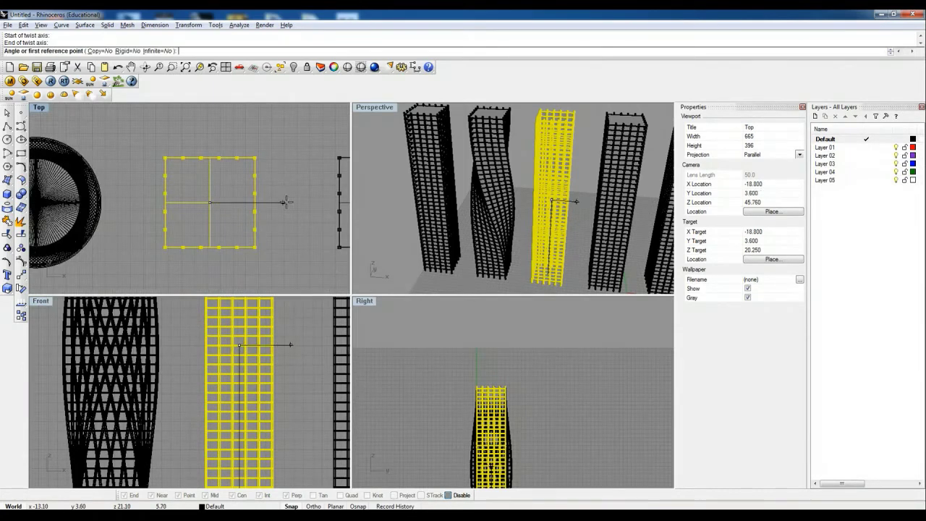
pyautogui.click(296, 202)
pyautogui.moveTo(257, 251); pyautogui.dragTo(253, 180, button='right')
pyautogui.click(304, 232)
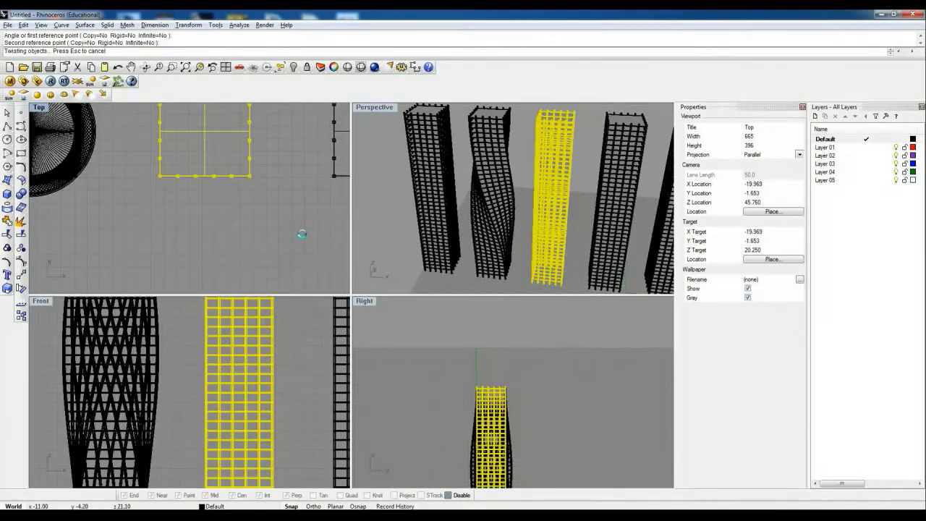
# Examine the twisted towers in a maximized Perspective viewport, and return to the four-viewport layout.
pyautogui.click(394, 220)
pyautogui.moveTo(535, 214); pyautogui.dragTo(515, 187, button='right')
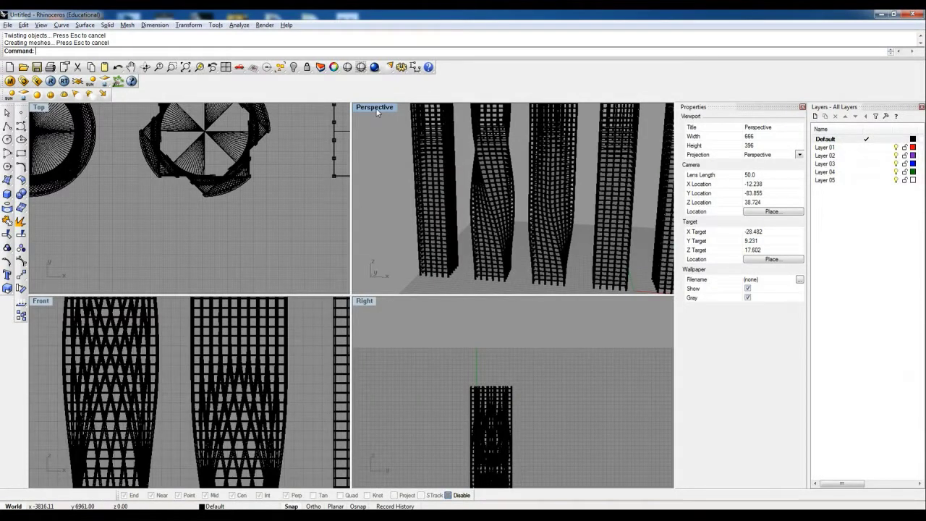
pyautogui.doubleClick(375, 108)
pyautogui.scroll(-6, 403, 355)
pyautogui.moveTo(406, 347); pyautogui.dragTo(434, 343, button='right')
pyautogui.scroll(4, 427, 280)
pyautogui.scroll(6, 456, 275)
pyautogui.scroll(-4, 430, 343)
pyautogui.scroll(-4, 309, 269)
pyautogui.scroll(-2, 309, 269)
pyautogui.moveTo(369, 322); pyautogui.dragTo(398, 288, button='right')
pyautogui.doubleClick(49, 106)
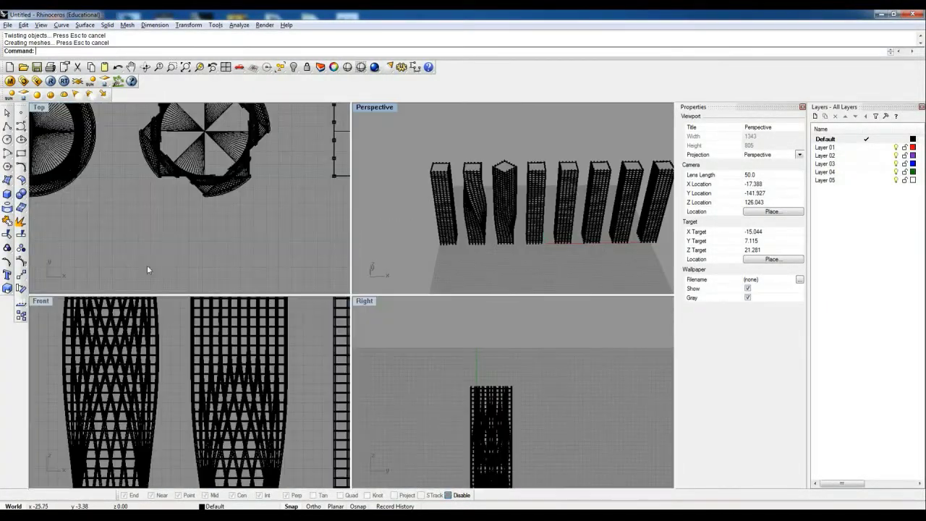
# Twist the fourth tower a half turn about a vertical axis from its base center to its top at Z 40.5.
pyautogui.scroll(-3, 160, 272)
pyautogui.scroll(4, 235, 195)
pyautogui.click(238, 193)
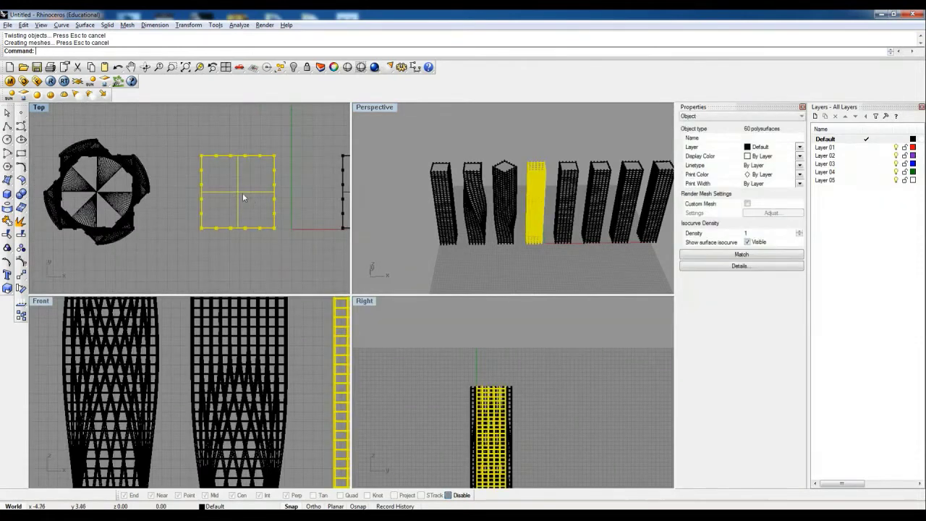
pyautogui.press('Return')
pyautogui.scroll(3, 239, 192)
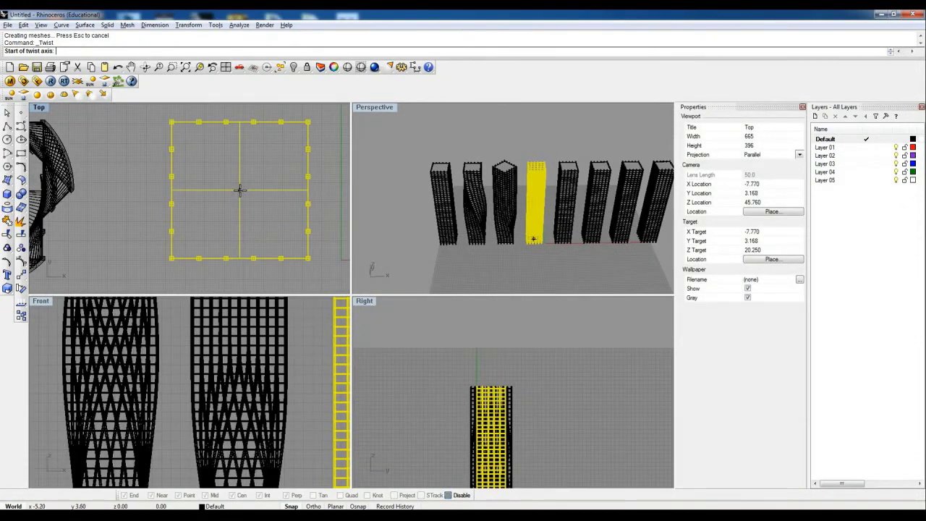
pyautogui.scroll(-5, 196, 376)
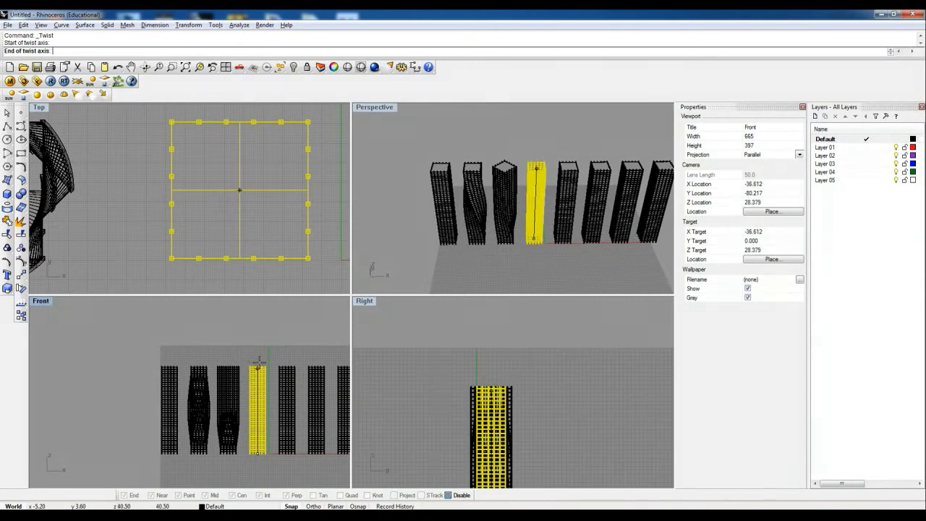
pyautogui.scroll(5, 257, 373)
pyautogui.click(257, 366)
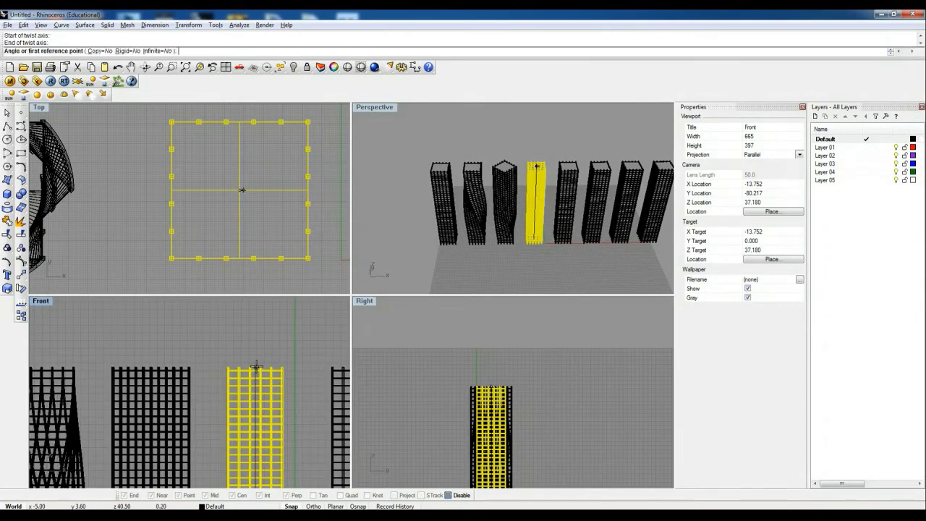
pyautogui.scroll(-4, 271, 224)
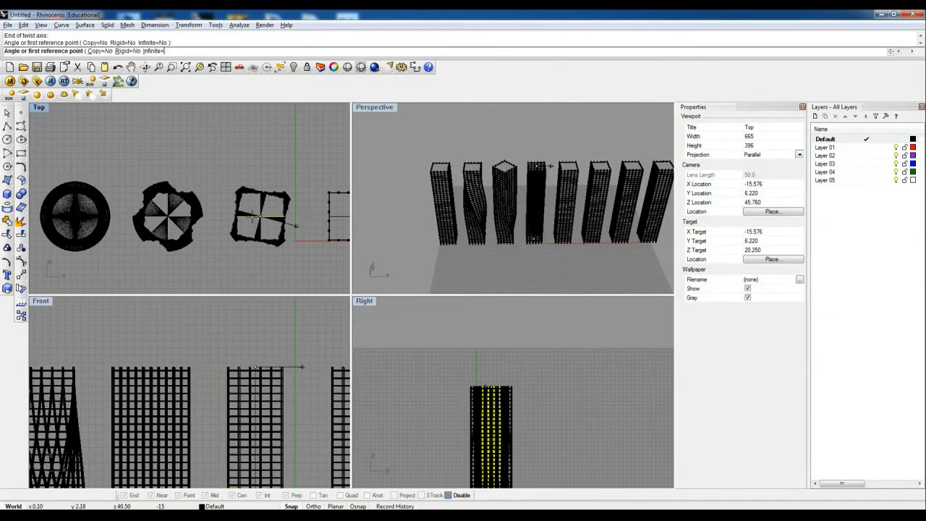
pyautogui.click(217, 215)
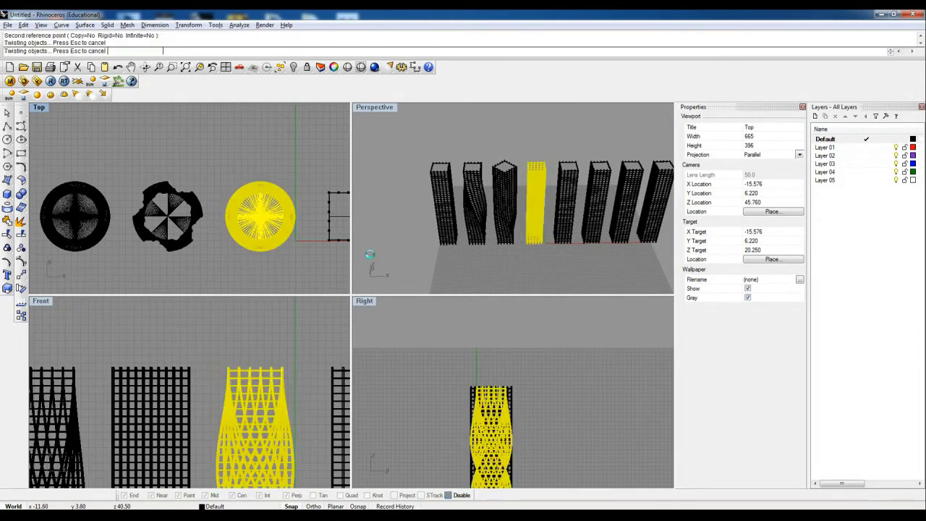
pyautogui.click(498, 145)
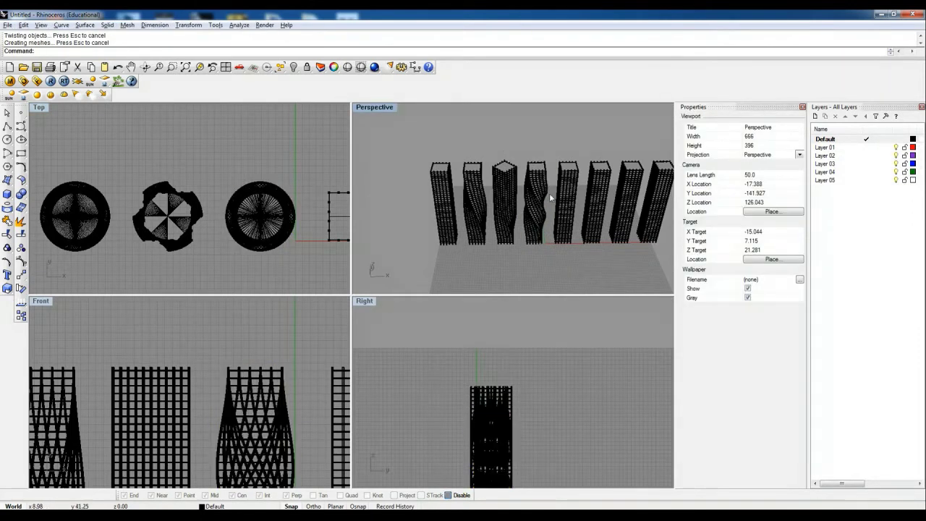
# Inspect the fourth tower's half-turn twist in Perspective, and select the fifth tower in the row.
pyautogui.moveTo(549, 193); pyautogui.dragTo(506, 186, button='right')
pyautogui.scroll(4, 506, 186)
pyautogui.moveTo(554, 206); pyautogui.dragTo(540, 252, button='right')
pyautogui.moveTo(543, 192); pyautogui.dragTo(372, 269, button='right')
pyautogui.scroll(-3, 206, 230)
pyautogui.moveTo(260, 238); pyautogui.dragTo(234, 257, button='right')
pyautogui.scroll(5, 243, 245)
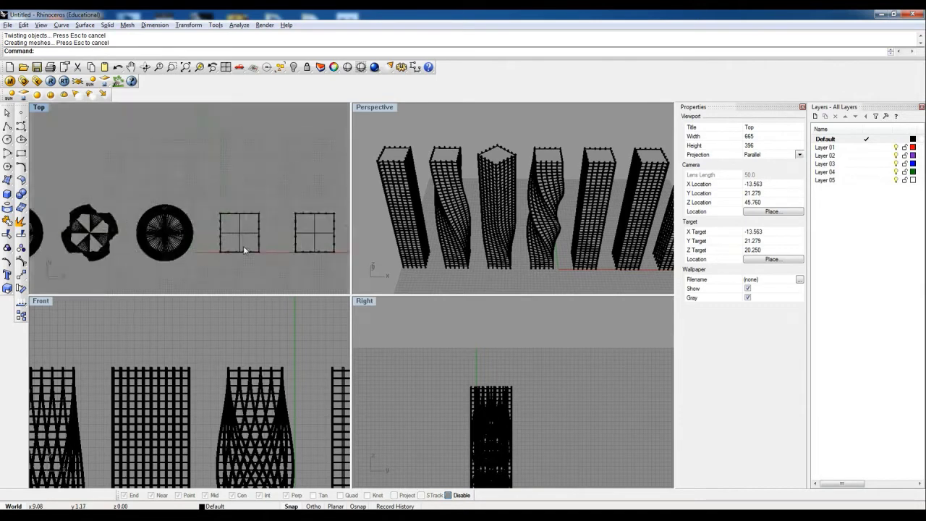
pyautogui.click(241, 241)
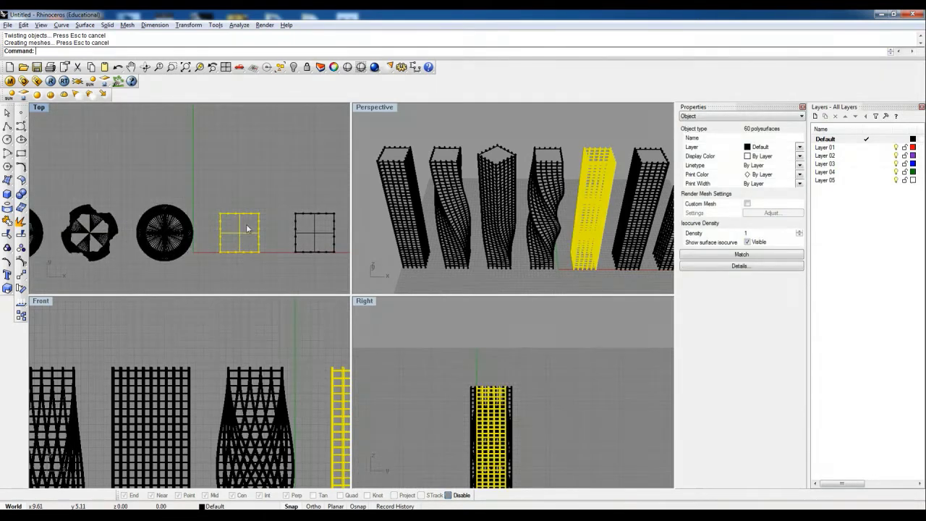
pyautogui.moveTo(265, 230); pyautogui.dragTo(254, 204, button='right')
pyautogui.scroll(3, 239, 219)
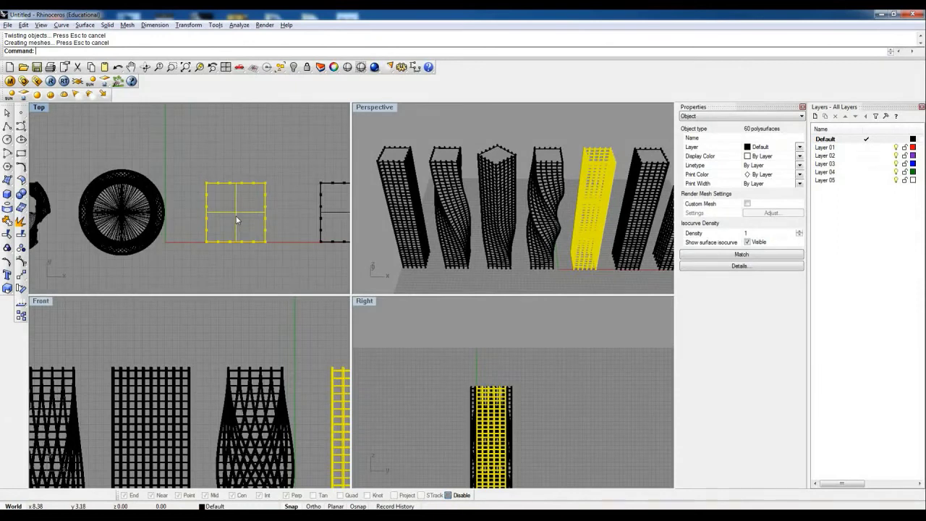
pyautogui.click(8, 126)
pyautogui.scroll(3, 181, 248)
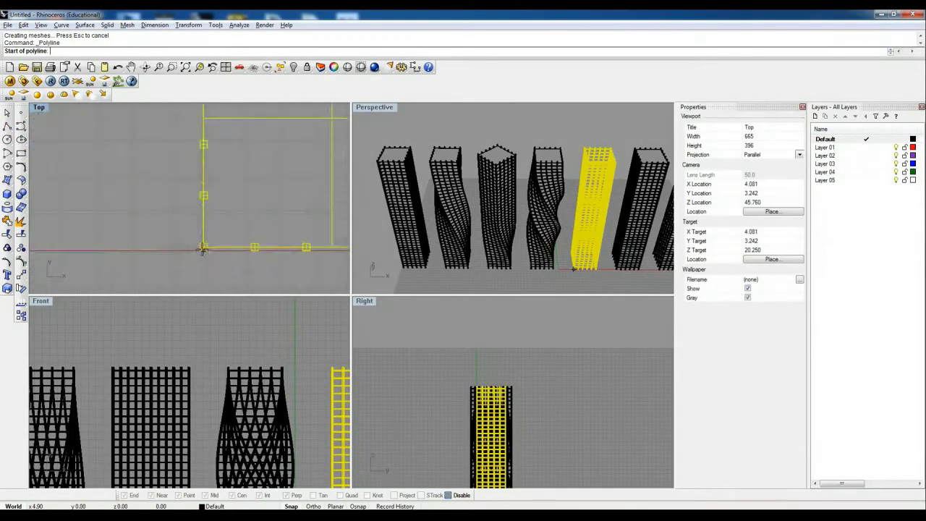
pyautogui.scroll(-4, 205, 243)
pyautogui.click(215, 233)
pyautogui.scroll(-15, 195, 189)
pyautogui.scroll(-8, 282, 354)
pyautogui.scroll(5, 301, 349)
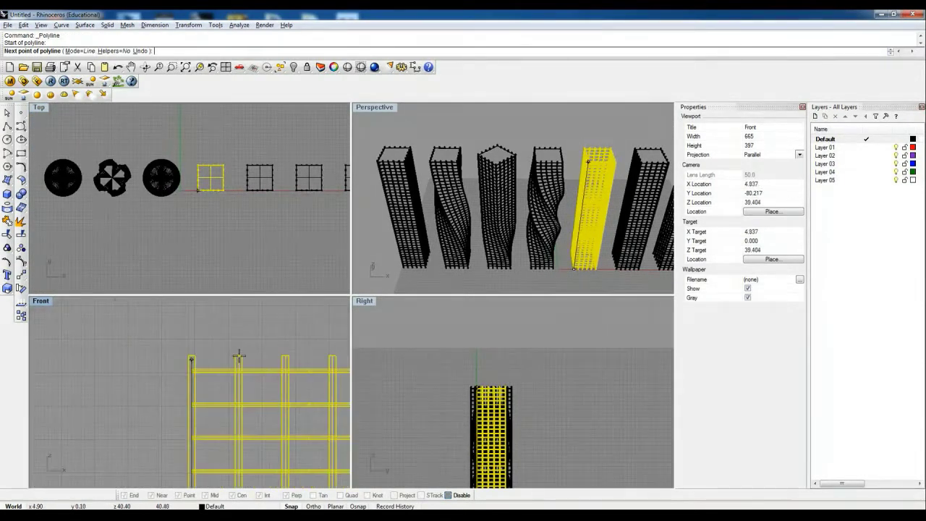
pyautogui.click(188, 356)
pyautogui.scroll(-3, 205, 198)
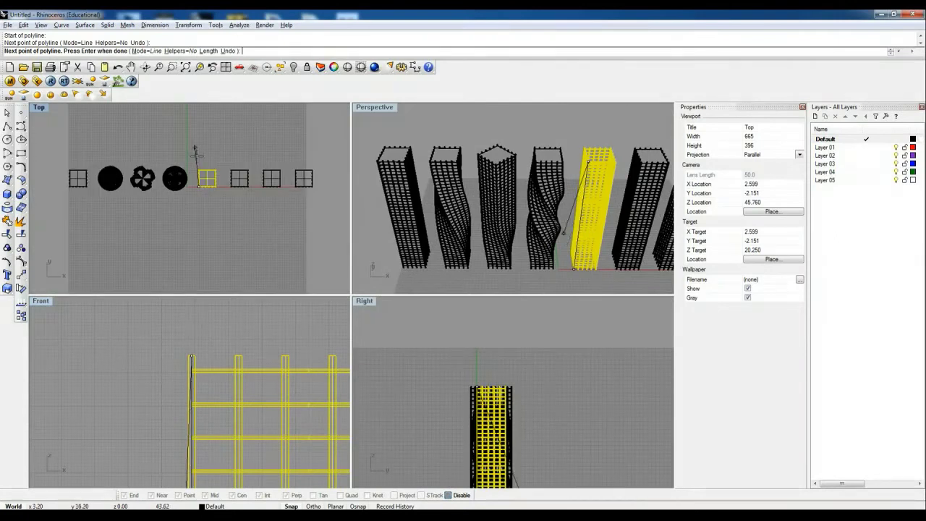
pyautogui.scroll(3, 205, 199)
pyautogui.click(205, 208)
pyautogui.press('Return')
# Twist the fifth tower 45 degrees clockwise about its corner column nearest the origin, from the base to Z 40.5, starting from a positive Y reference.
pyautogui.click(188, 24)
pyautogui.click(217, 201)
pyautogui.scroll(4, 199, 239)
pyautogui.scroll(3, 197, 232)
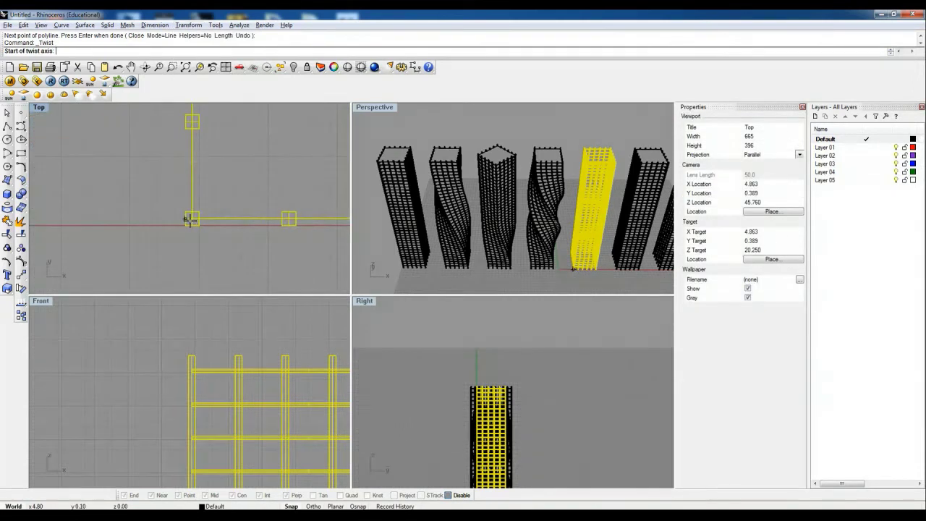
pyautogui.click(192, 220)
pyautogui.scroll(-2, 194, 338)
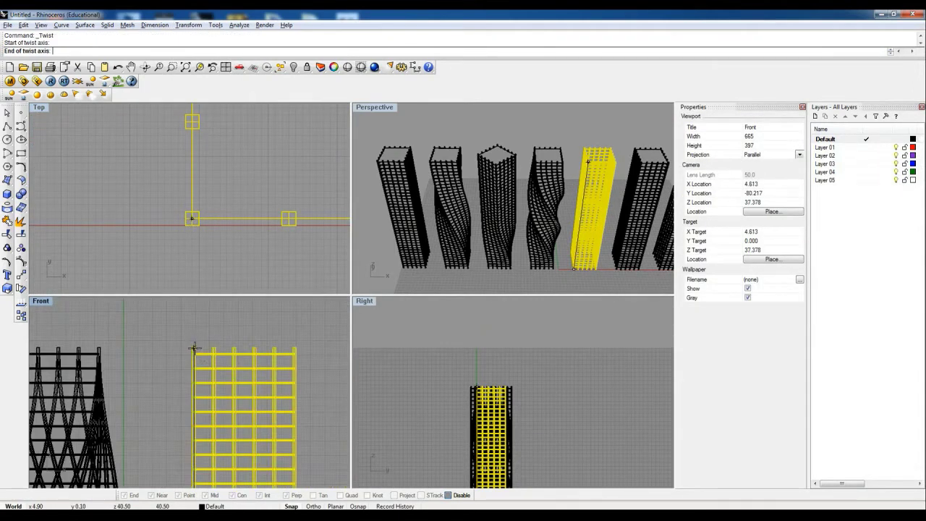
pyautogui.click(194, 348)
pyautogui.scroll(3, 190, 215)
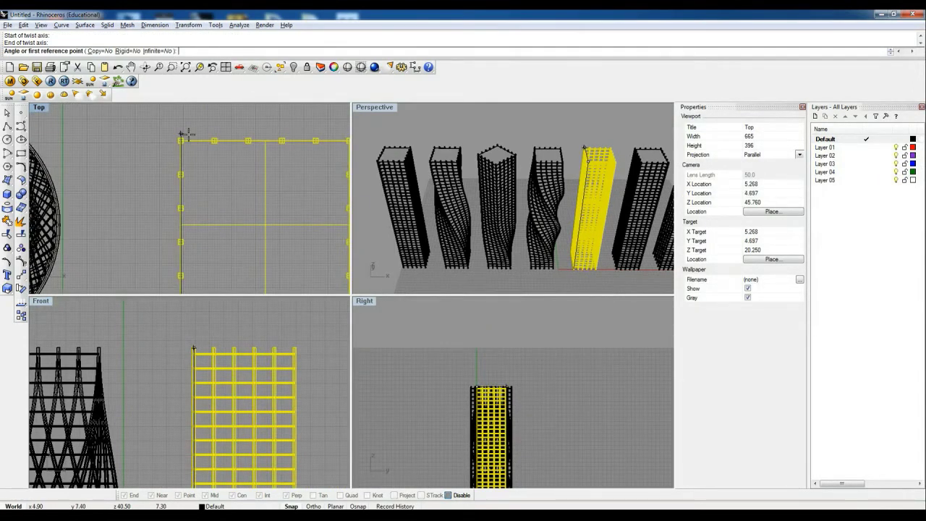
pyautogui.click(184, 134)
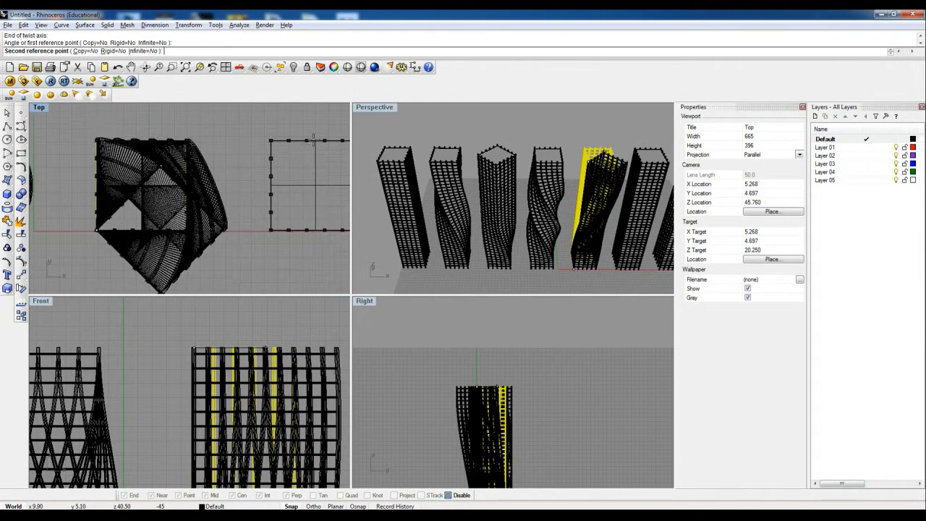
pyautogui.click(224, 118)
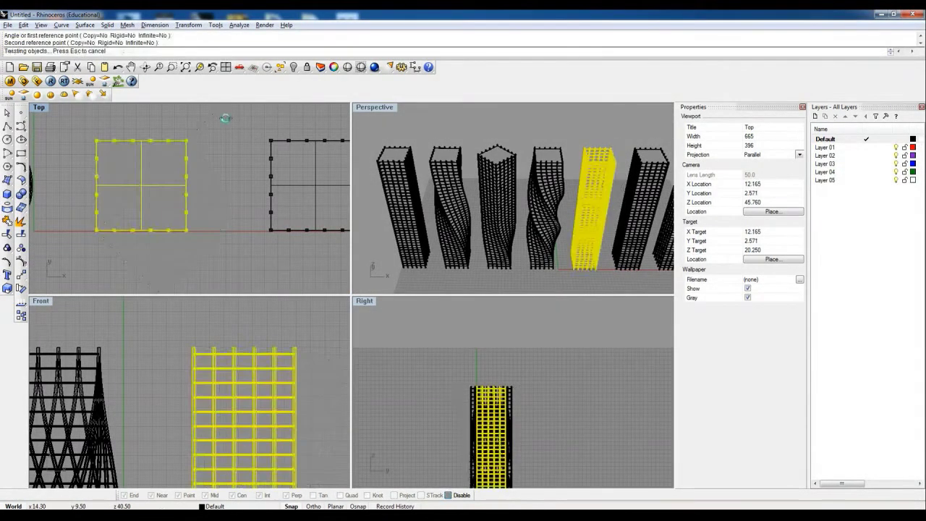
# Examine the corner-twisted fifth tower among its neighbours in a maximized Perspective viewport, and return to the four-viewport layout.
pyautogui.click(569, 133)
pyautogui.moveTo(579, 186); pyautogui.dragTo(479, 208, button='right')
pyautogui.click(576, 230)
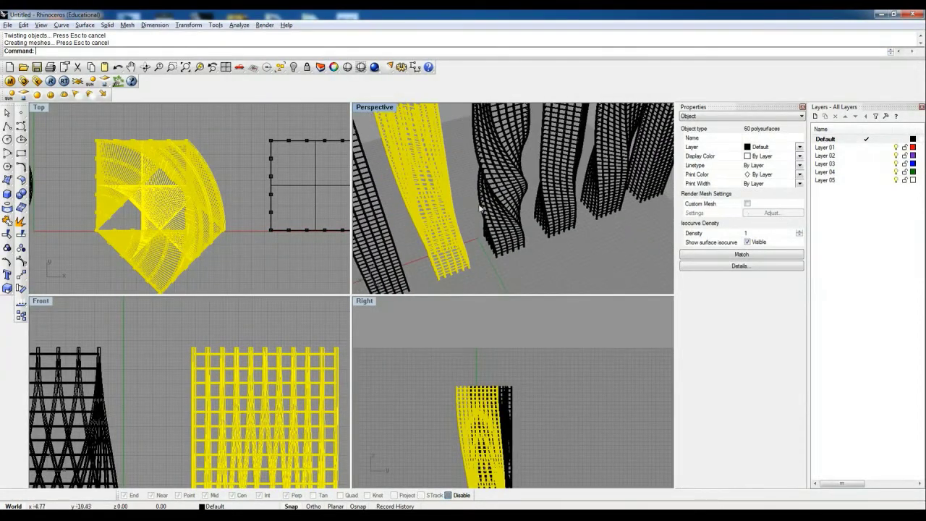
pyautogui.doubleClick(391, 108)
pyautogui.scroll(-3, 486, 256)
pyautogui.moveTo(486, 256); pyautogui.dragTo(429, 242, button='right')
pyautogui.click(277, 427)
pyautogui.moveTo(276, 427); pyautogui.dragTo(204, 206, button='right')
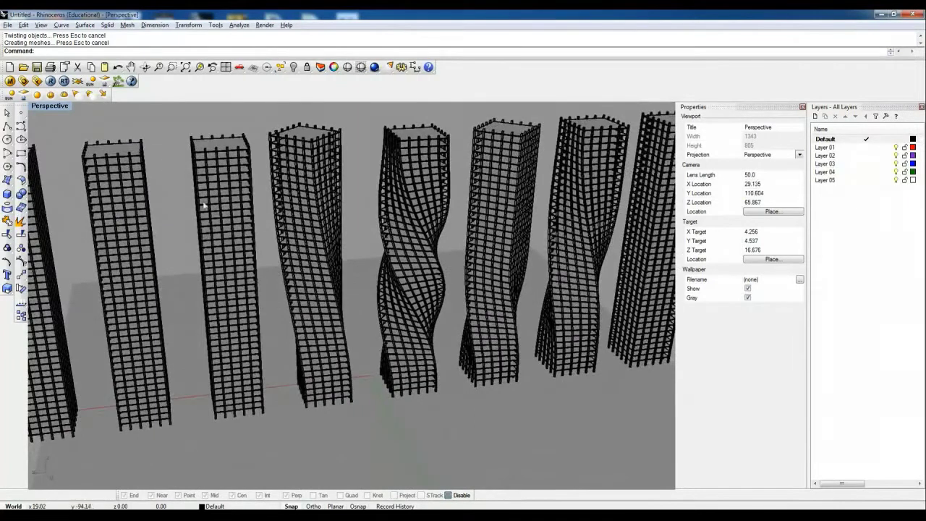
pyautogui.doubleClick(44, 107)
# Spread the last three straight towers apart along X, leaving wider gaps on both sides of the sixth tower.
pyautogui.click(271, 186)
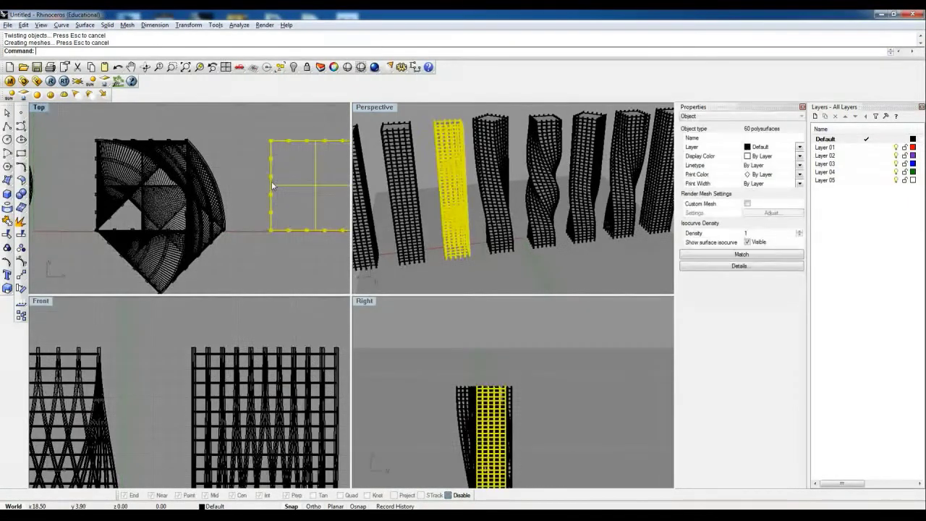
pyautogui.scroll(-5, 256, 176)
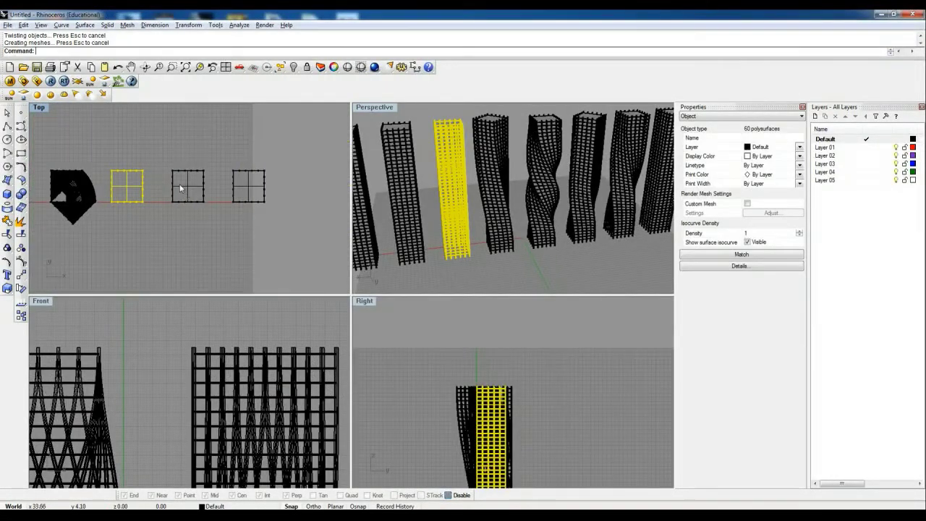
pyautogui.keyDown('shift'); pyautogui.click(181, 188); pyautogui.keyUp('shift')
pyautogui.keyDown('shift'); pyautogui.click(234, 190); pyautogui.keyUp('shift')
pyautogui.moveTo(194, 191); pyautogui.dragTo(257, 186)
pyautogui.click(229, 205)
pyautogui.click(185, 225)
# Twist the sixth tower 270 degrees clockwise about its corner column nearest the origin, from the base to Z 40.5, starting from a positive Y reference.
pyautogui.click(160, 190)
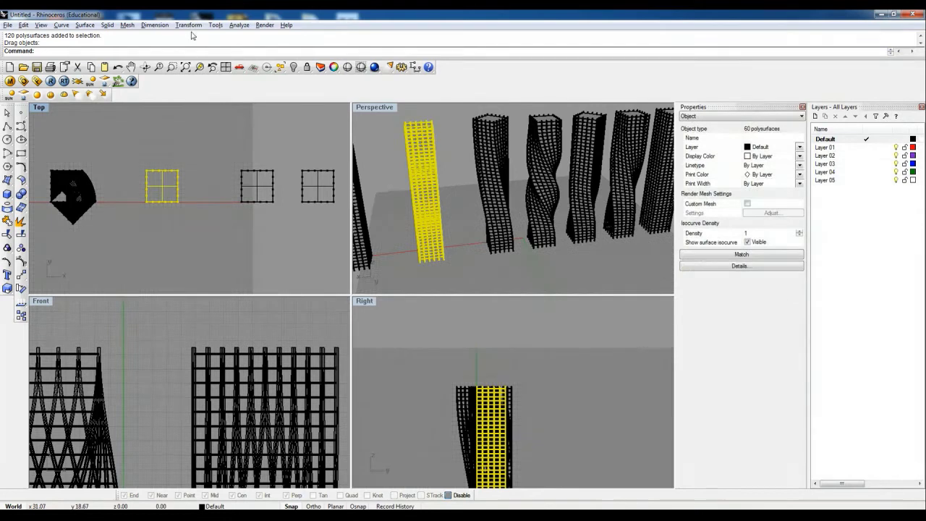
pyautogui.click(189, 25)
pyautogui.click(197, 181)
pyautogui.scroll(5, 139, 204)
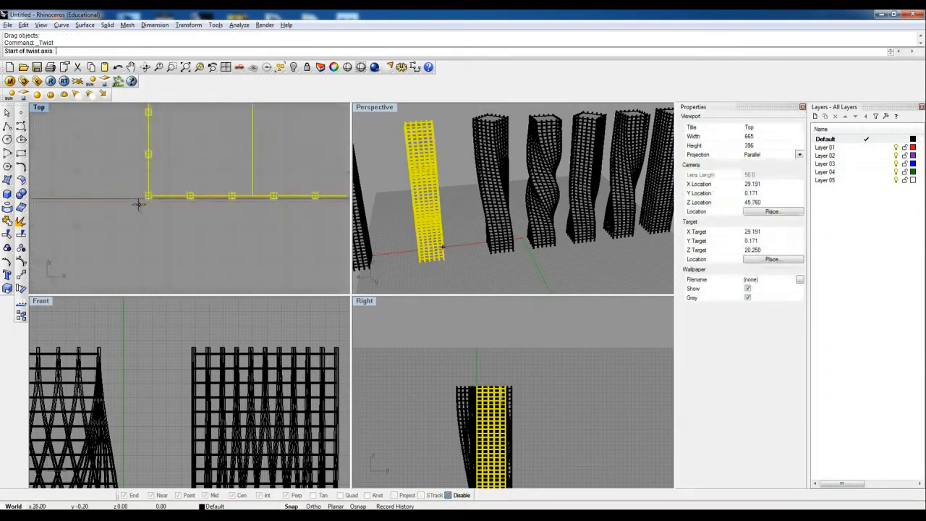
pyautogui.click(158, 188)
pyautogui.scroll(-12, 262, 354)
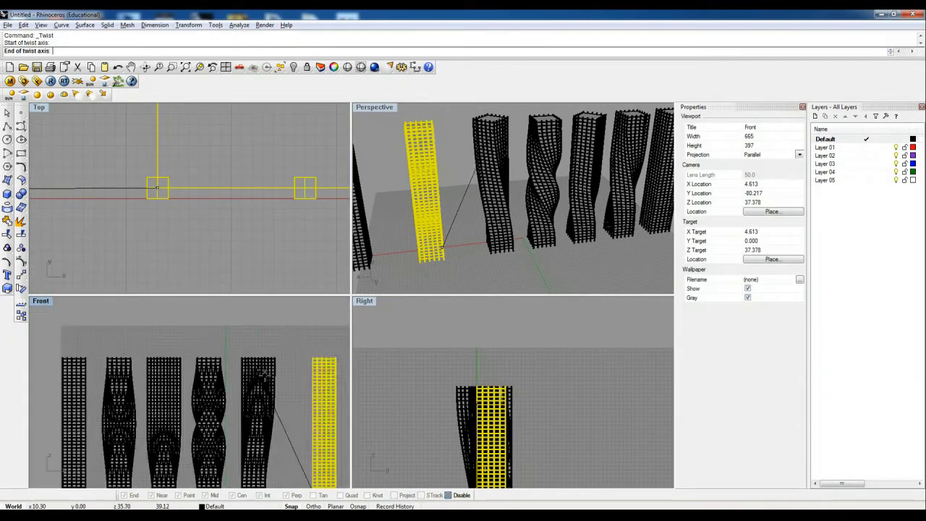
pyautogui.scroll(8, 283, 372)
pyautogui.scroll(3, 261, 340)
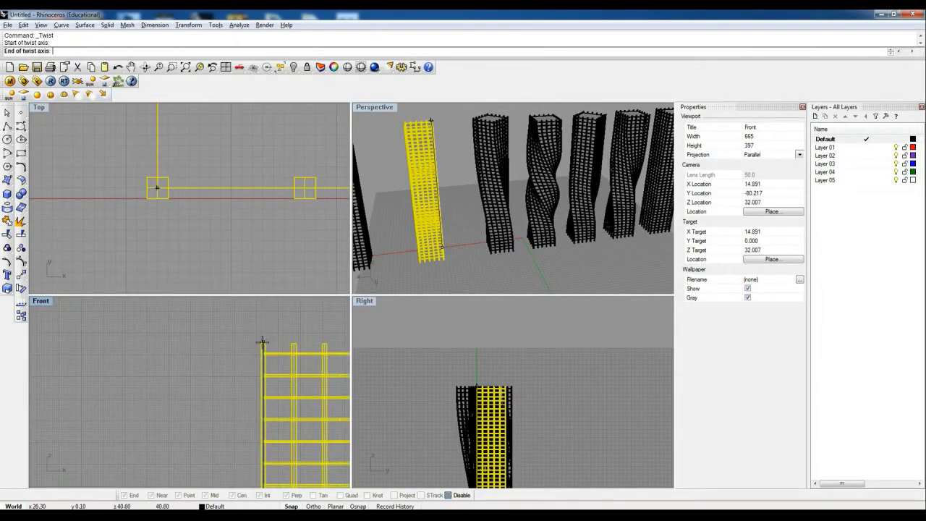
pyautogui.scroll(-3, 174, 184)
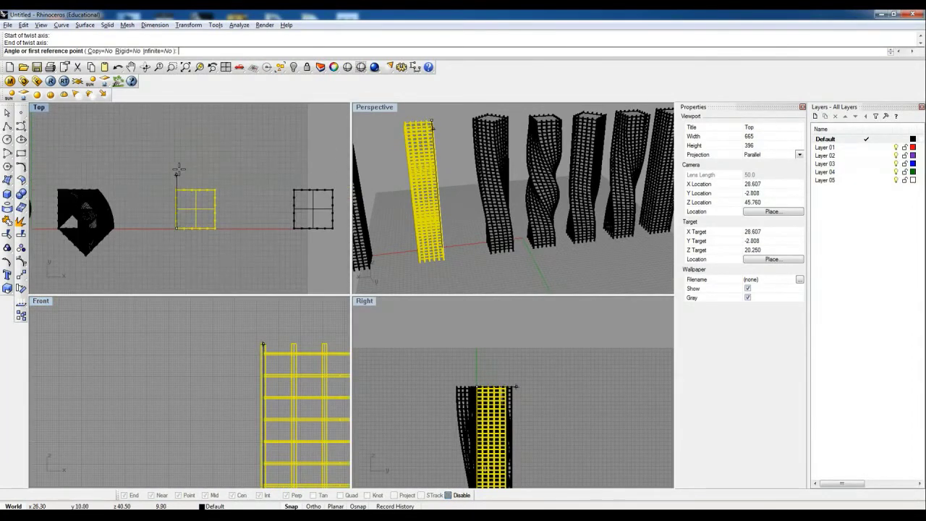
pyautogui.click(183, 168)
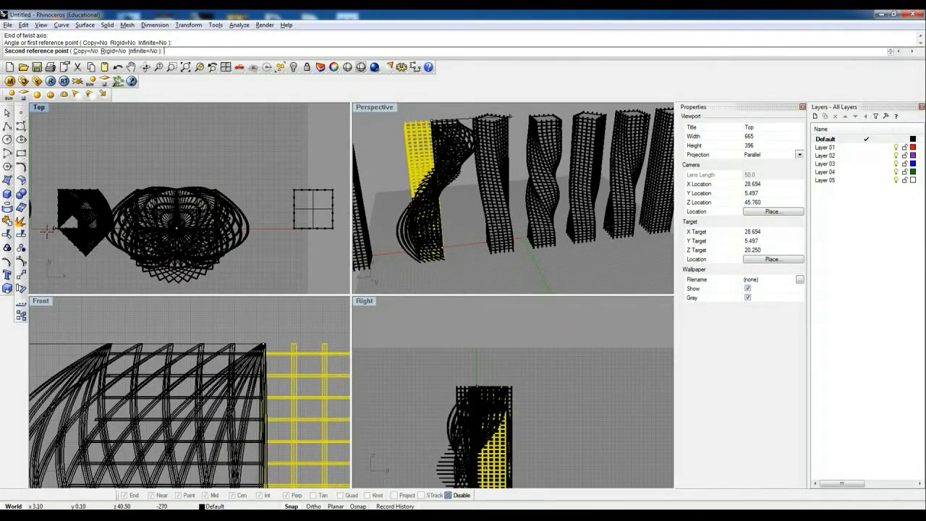
pyautogui.click(47, 230)
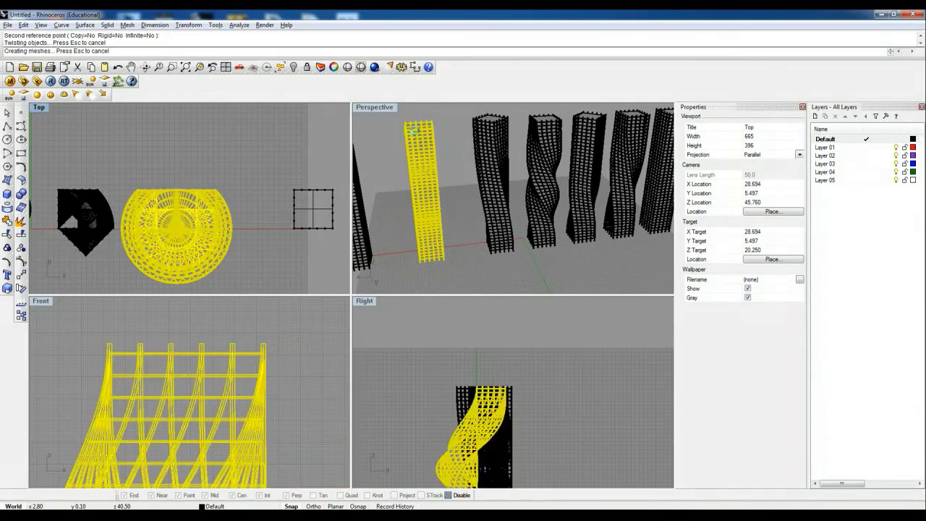
# Maximize the Perspective viewport and examine the twisted sixth tower from several sides.
pyautogui.doubleClick(379, 109)
pyautogui.click(178, 190)
pyautogui.moveTo(178, 190); pyautogui.dragTo(257, 334, button='right')
pyautogui.moveTo(198, 304); pyautogui.dragTo(599, 372, button='right')
pyautogui.moveTo(351, 253); pyautogui.dragTo(511, 361, button='right')
# Move the twisted sixth tower along X away from the fifth tower, and return to the four-viewport layout.
pyautogui.click(513, 364)
pyautogui.scroll(-4, 460, 375)
pyautogui.scroll(6, 588, 392)
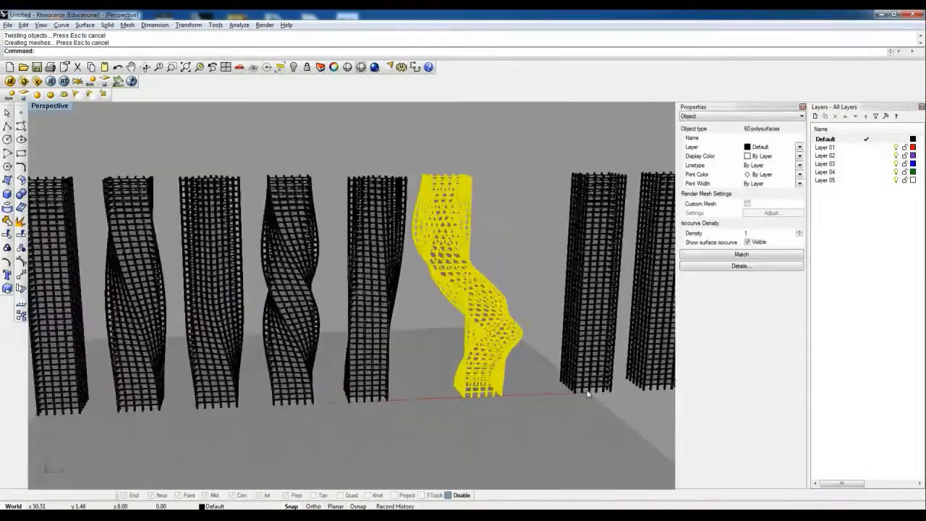
pyautogui.moveTo(429, 380); pyautogui.dragTo(461, 381)
pyautogui.click(371, 363)
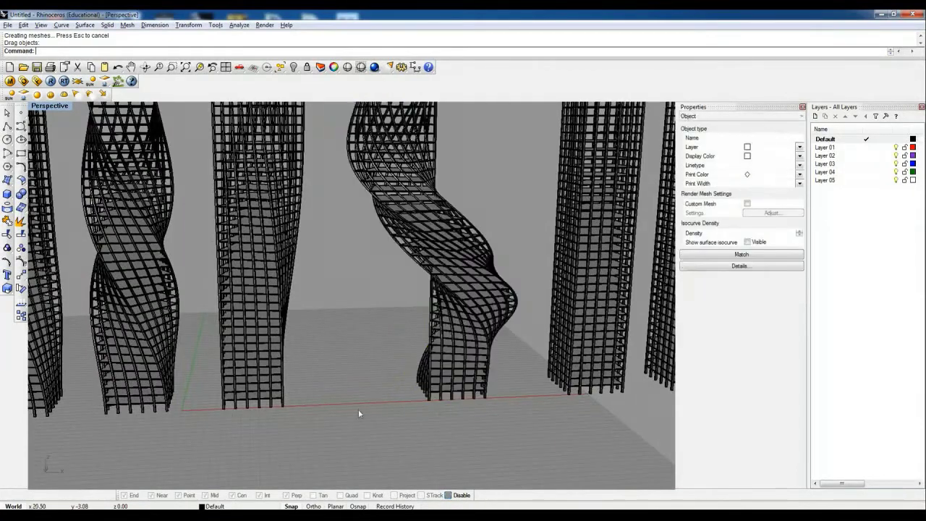
pyautogui.scroll(-4, 370, 363)
pyautogui.moveTo(371, 363); pyautogui.dragTo(82, 350, button='right')
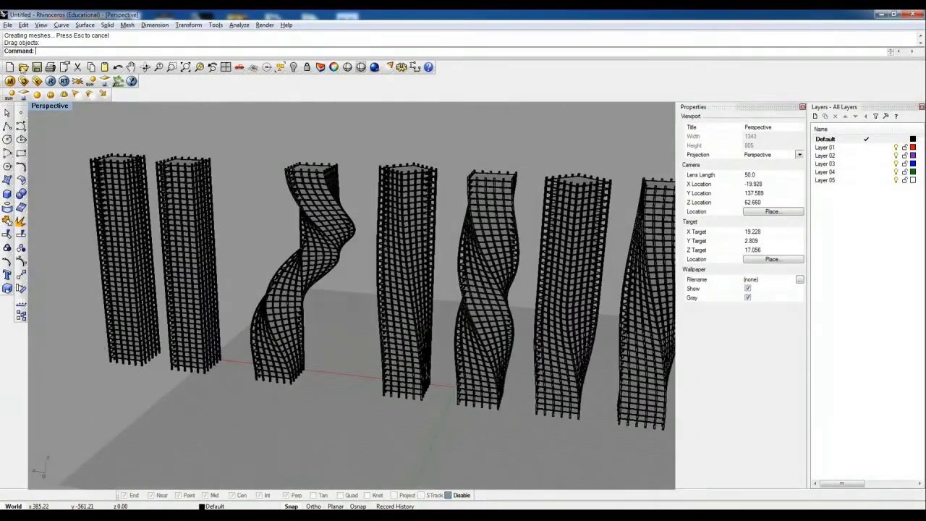
pyautogui.doubleClick(49, 107)
# Move the seventh tower slightly toward the sixth so that its center lies on the X axis.
pyautogui.scroll(-3, 269, 220)
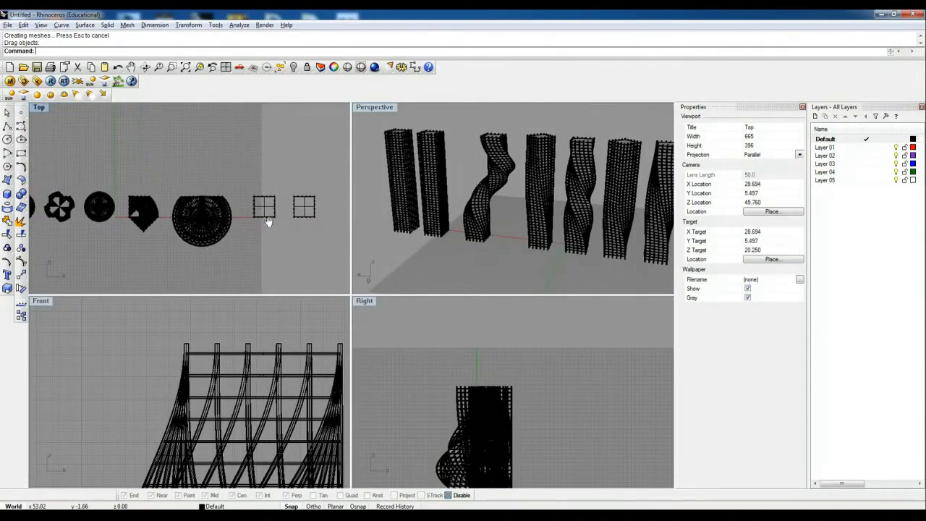
pyautogui.scroll(5, 269, 219)
pyautogui.click(240, 222)
pyautogui.scroll(-3, 265, 189)
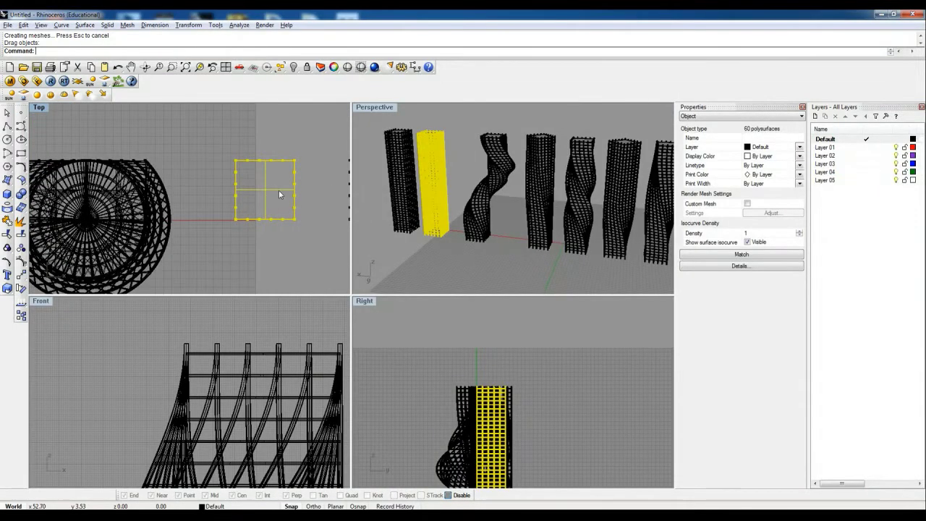
pyautogui.moveTo(265, 189); pyautogui.dragTo(236, 224)
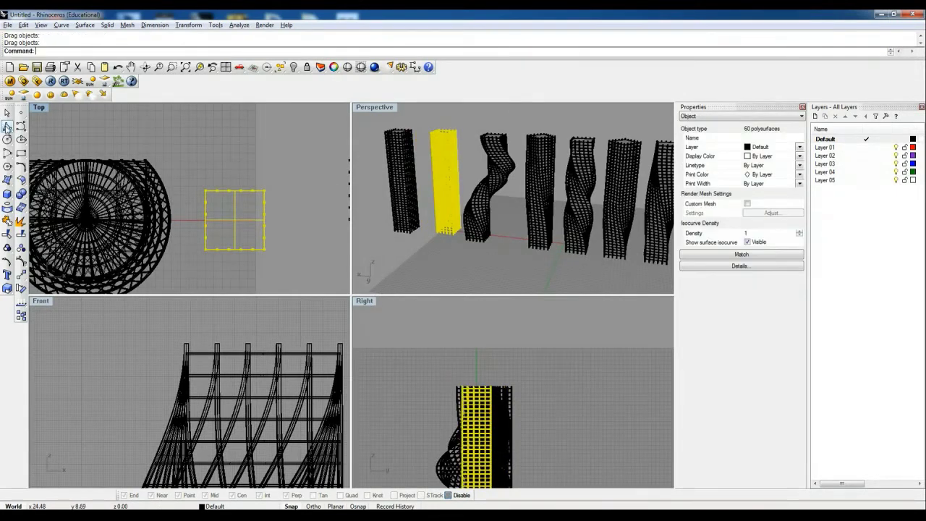
pyautogui.click(7, 127)
pyautogui.scroll(5, 205, 245)
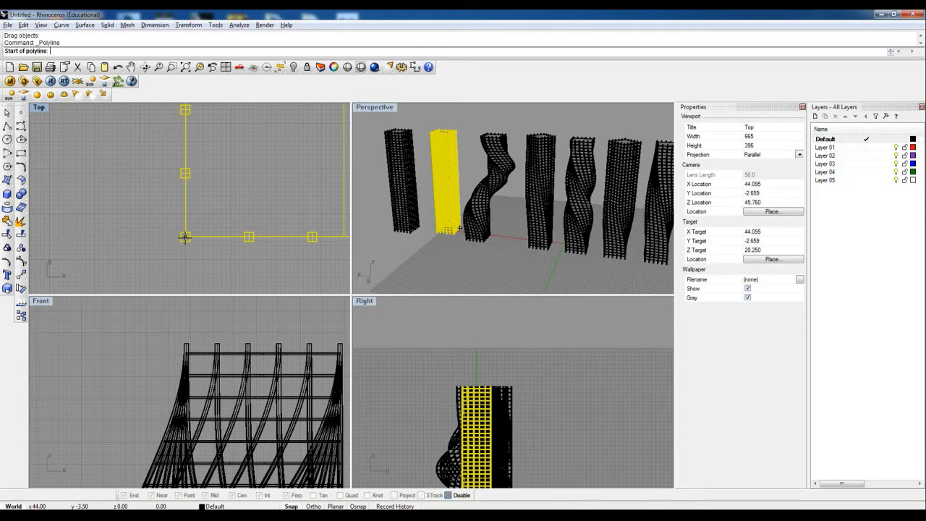
pyautogui.scroll(-5, 221, 206)
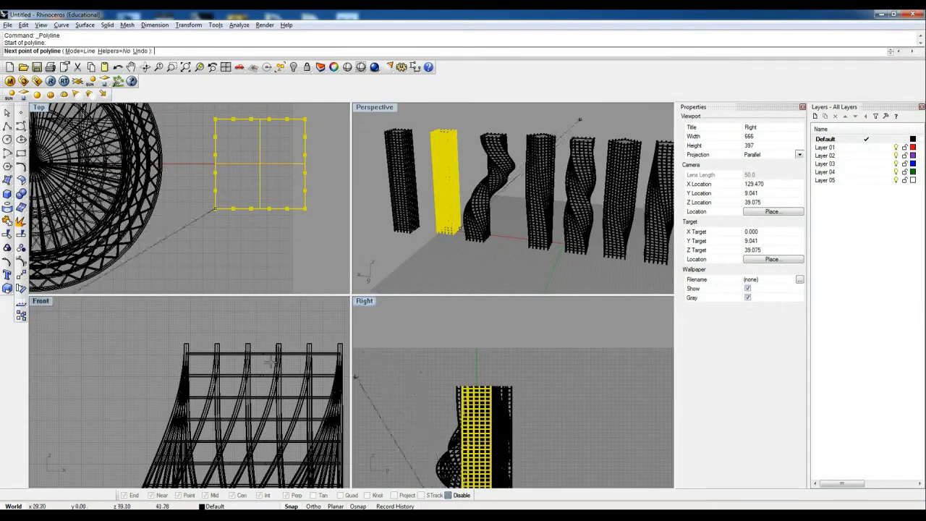
pyautogui.scroll(-10, 252, 369)
pyautogui.moveTo(280, 374); pyautogui.dragTo(224, 374, button='right')
pyautogui.scroll(6, 249, 374)
pyautogui.scroll(4, 259, 372)
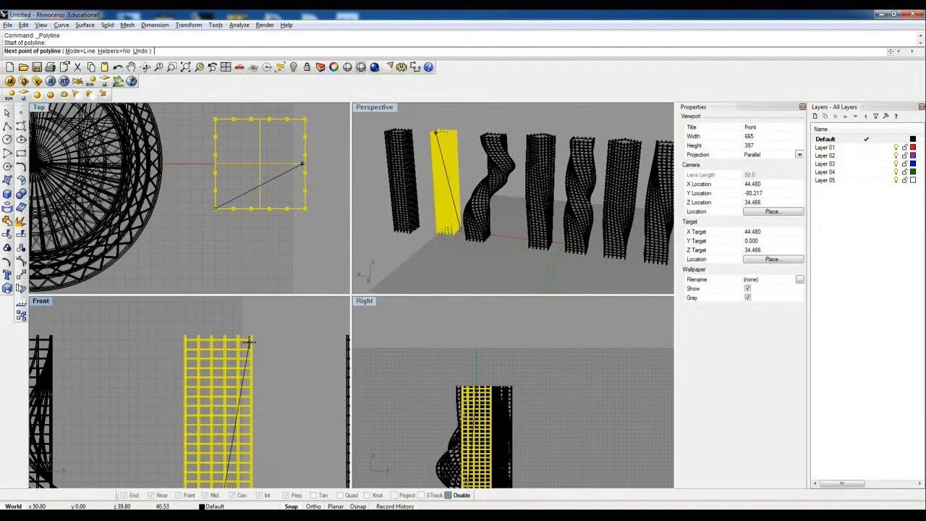
pyautogui.scroll(3, 250, 339)
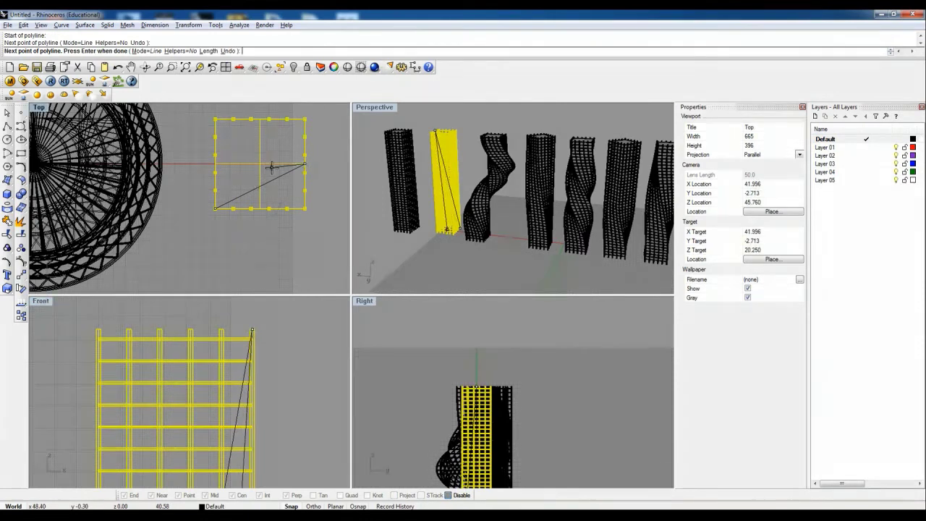
pyautogui.scroll(-6, 272, 167)
pyautogui.scroll(4, 287, 211)
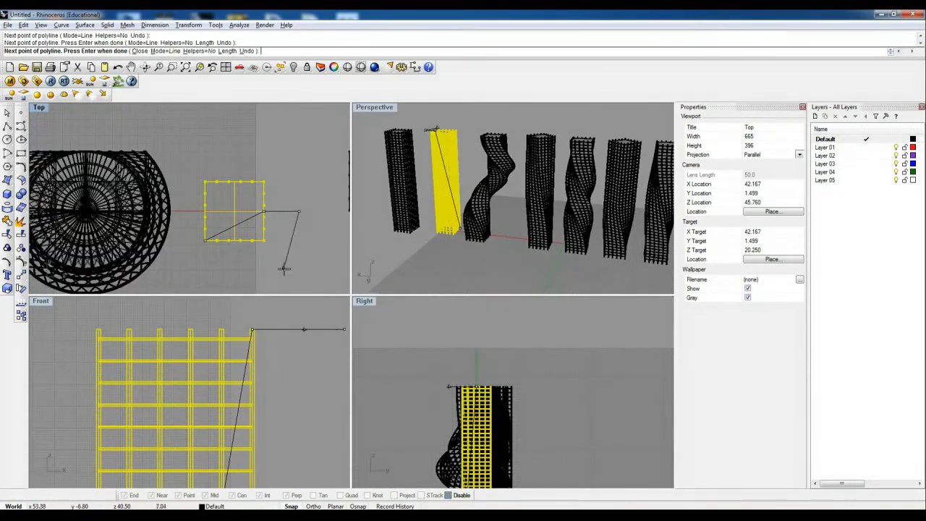
pyautogui.hotkey('ctrl', 'z')
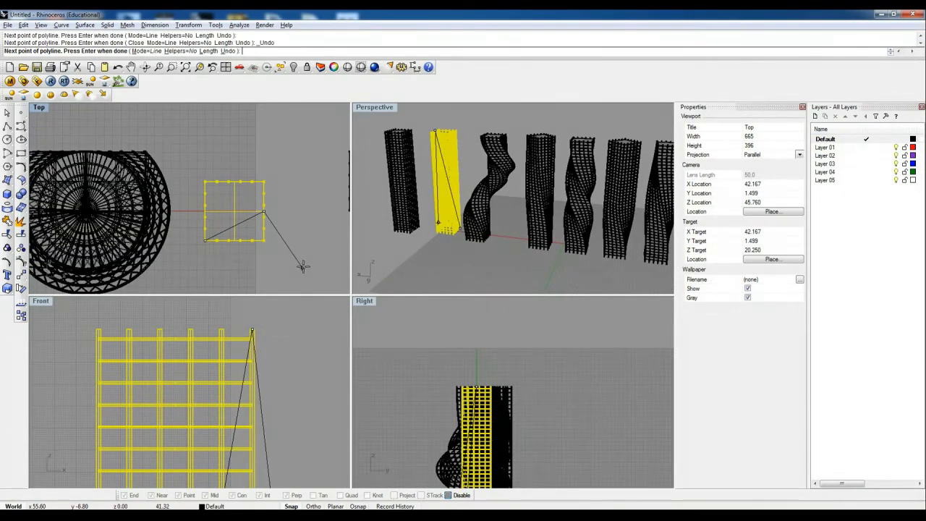
pyautogui.press('Escape')
# Abandon the trial polyline and move the seventh tower toward the sixth until its positive-Y edge lies along the X axis.
pyautogui.click(187, 25)
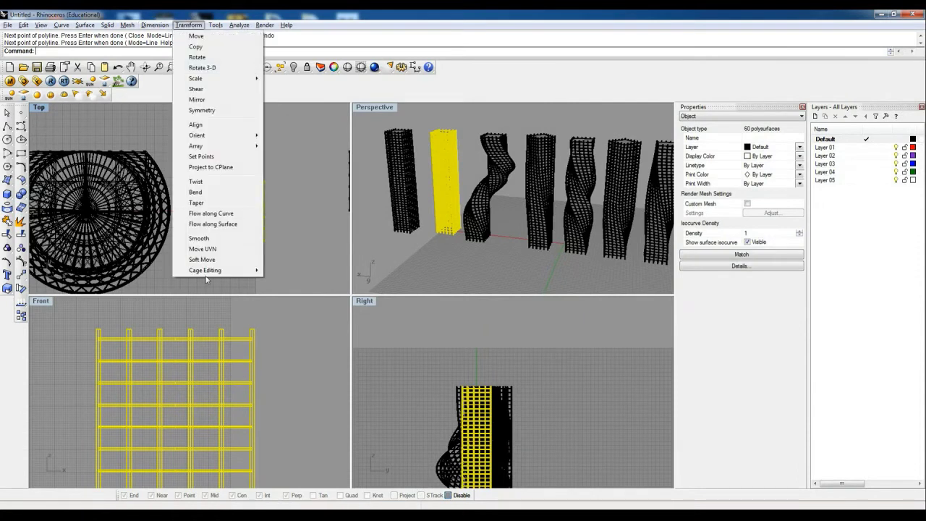
pyautogui.press('Escape')
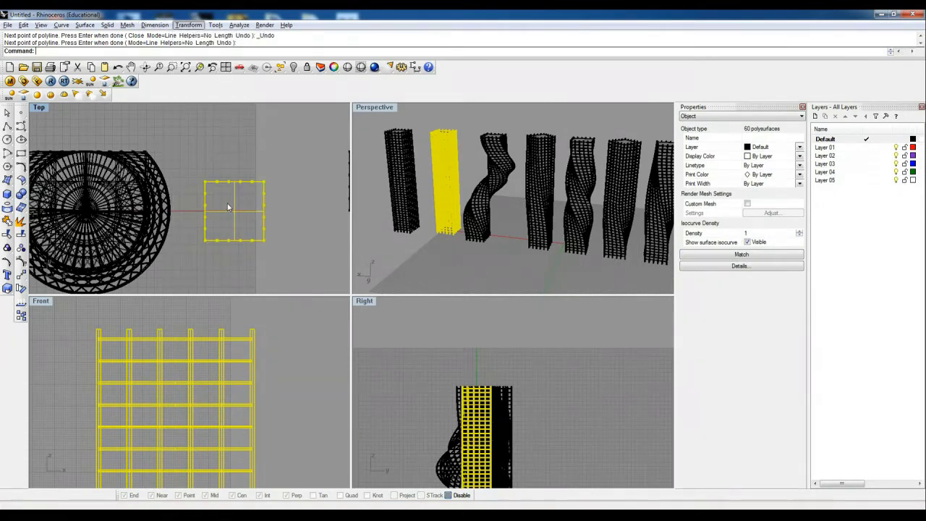
pyautogui.scroll(5, 259, 240)
pyautogui.moveTo(232, 183); pyautogui.dragTo(208, 230)
pyautogui.moveTo(204, 197); pyautogui.dragTo(212, 158, button='right')
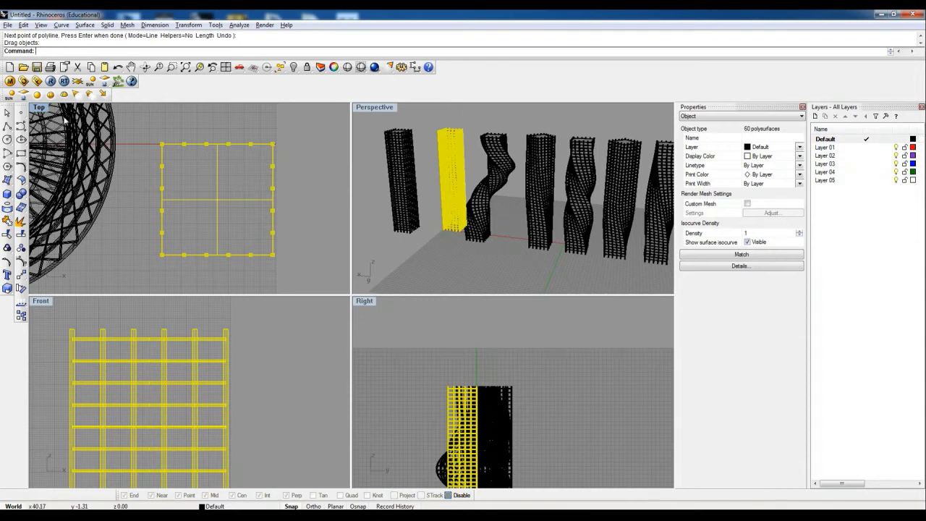
# Twist the seventh tower 90 degrees clockwise about a diagonal axis from its negative-X, negative-Y base corner to the opposite top corner.
pyautogui.moveTo(185, 431); pyautogui.dragTo(199, 405, button='right')
pyautogui.scroll(-12, 241, 417)
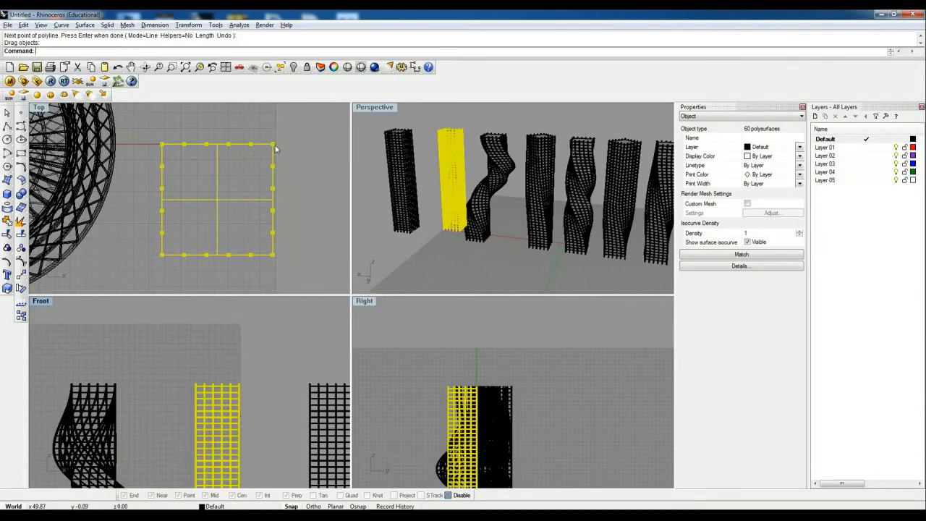
pyautogui.scroll(5, 274, 149)
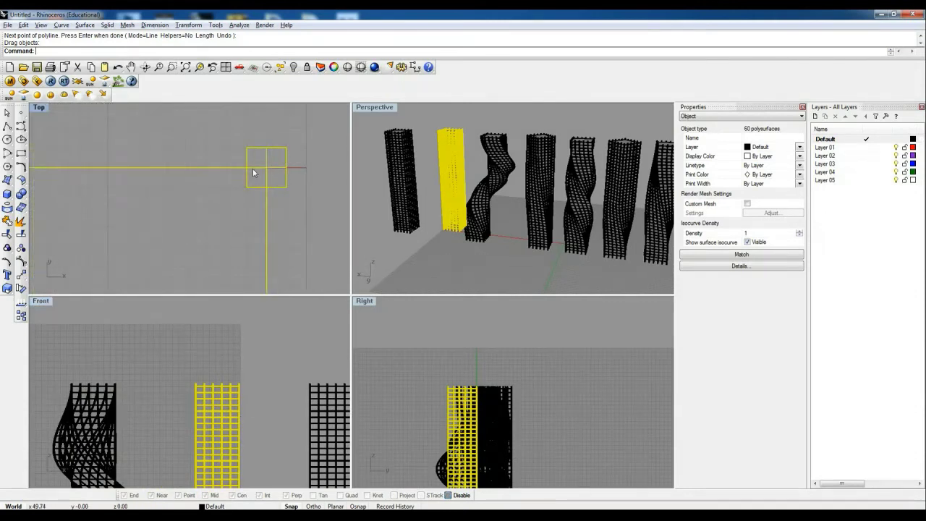
pyautogui.scroll(-5, 285, 182)
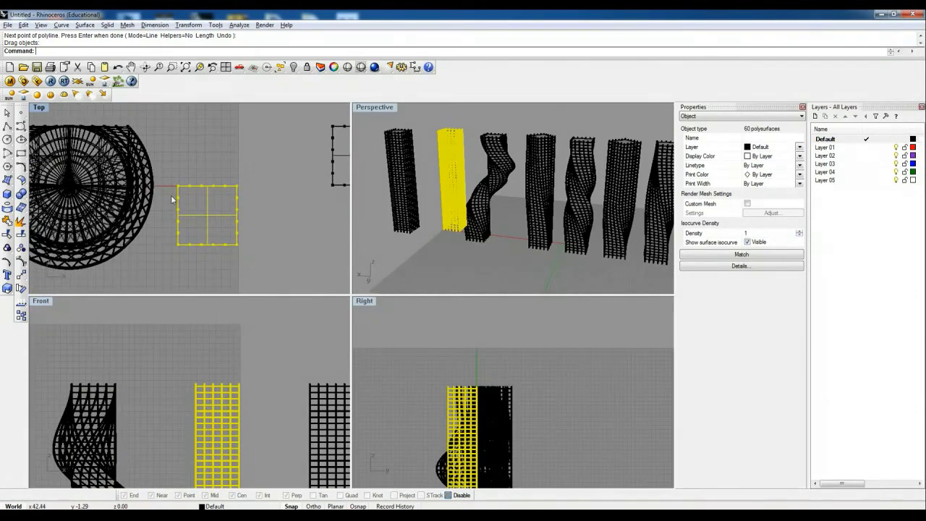
pyautogui.scroll(4, 172, 199)
pyautogui.moveTo(199, 177); pyautogui.dragTo(158, 177, button='right')
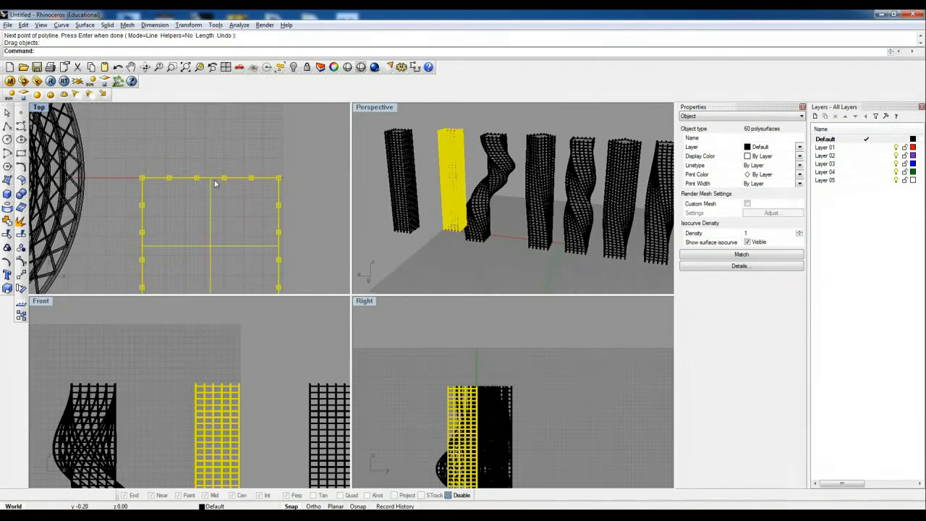
pyautogui.click(188, 24)
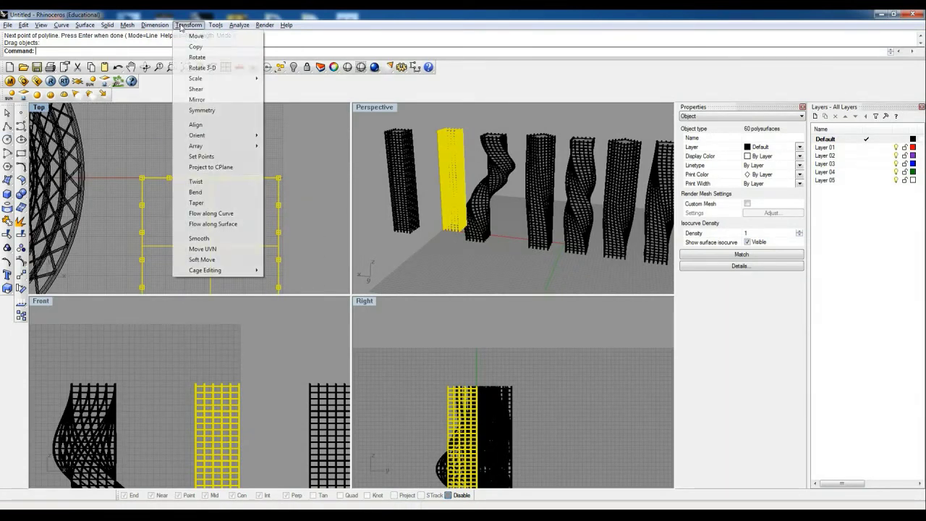
pyautogui.click(221, 186)
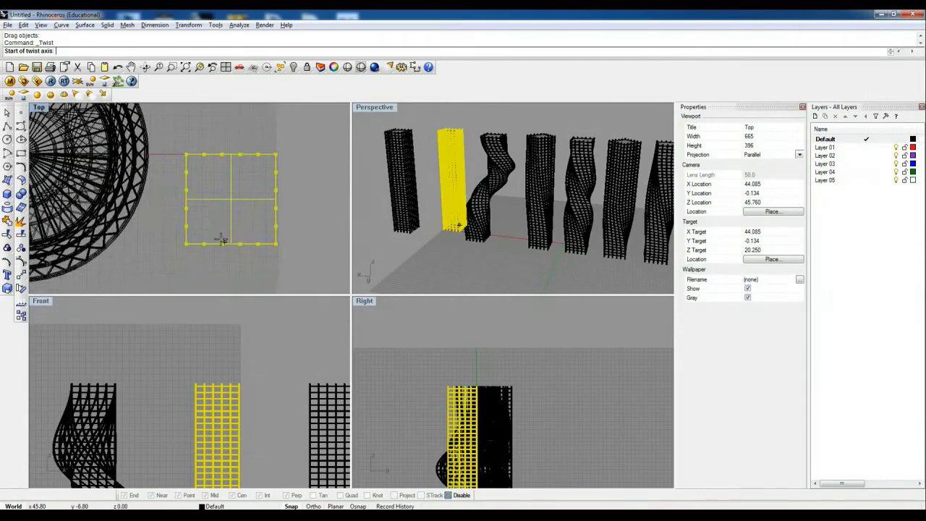
pyautogui.scroll(8, 180, 253)
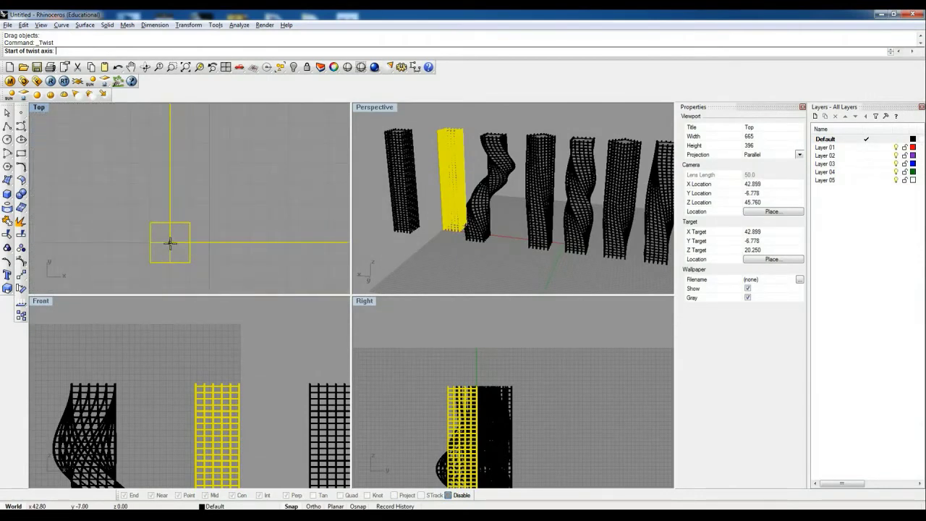
pyautogui.scroll(-4, 268, 192)
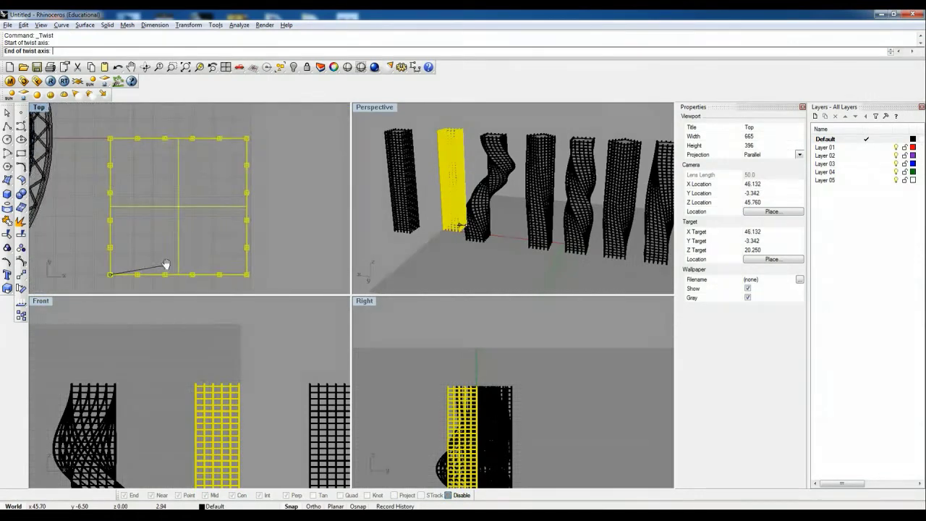
pyautogui.scroll(2, 236, 382)
pyautogui.scroll(6, 237, 382)
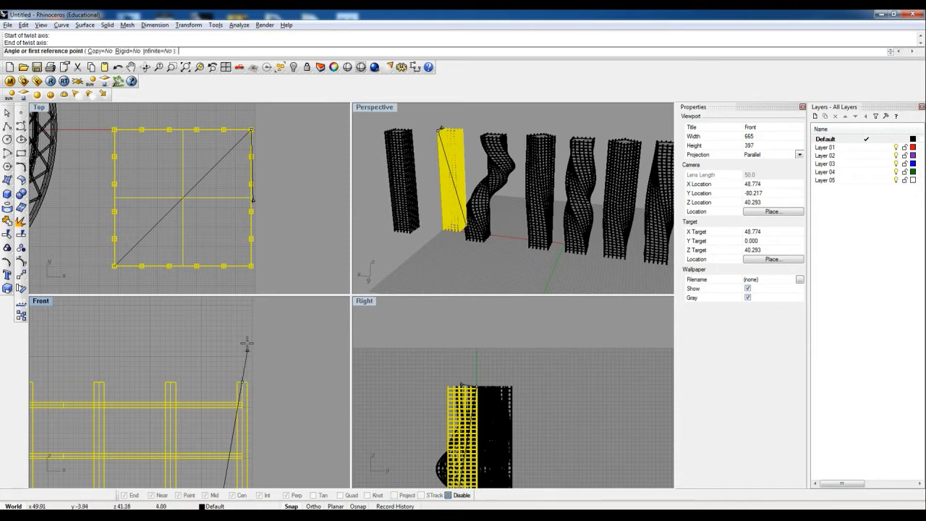
pyautogui.scroll(-4, 265, 356)
pyautogui.scroll(-3, 263, 204)
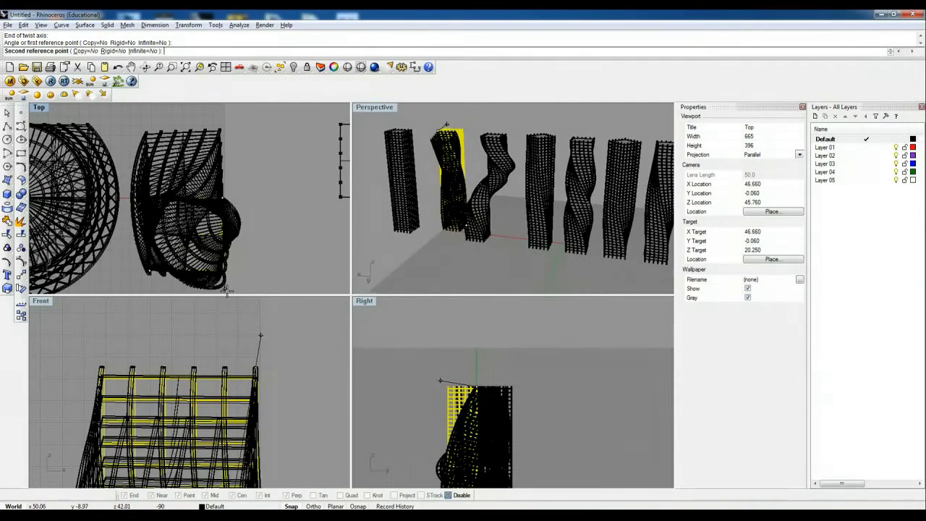
pyautogui.click(227, 290)
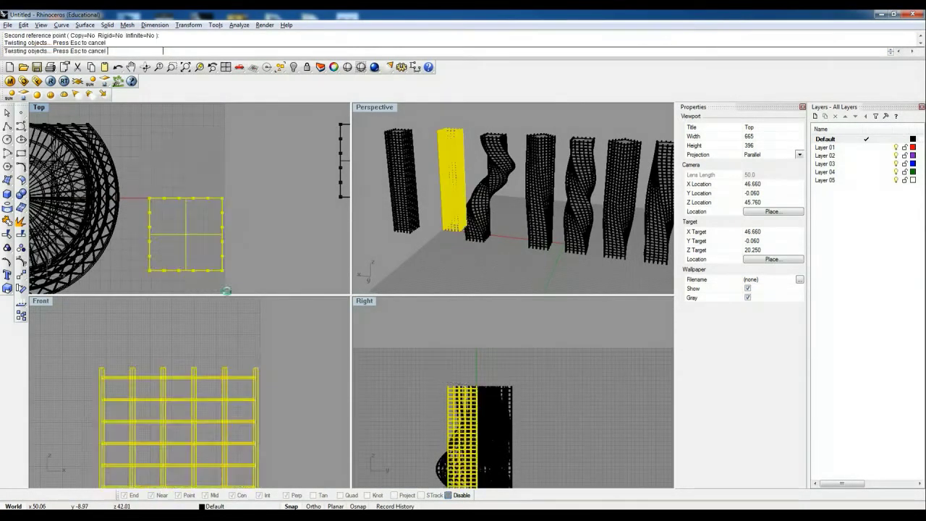
# Maximize the Perspective viewport and examine the seventh tower twisted about its diagonal axis.
pyautogui.doubleClick(383, 108)
pyautogui.moveTo(375, 137); pyautogui.dragTo(549, 313, button='right')
pyautogui.click(442, 339)
# Return to the four-viewport layout and move the eighth tower toward the seventh, with its center at about X 58.5, Y -1.3.
pyautogui.click(601, 310)
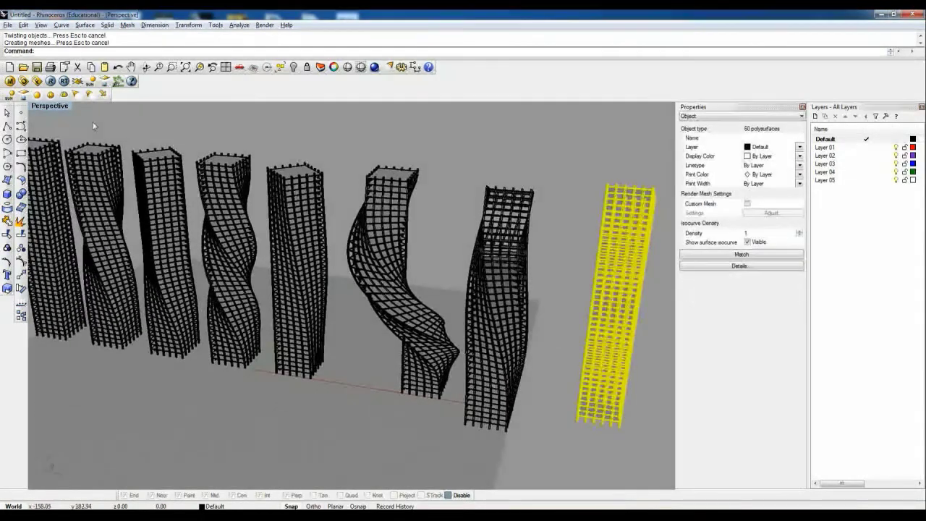
pyautogui.doubleClick(63, 107)
pyautogui.scroll(-8, 197, 188)
pyautogui.moveTo(223, 201); pyautogui.dragTo(190, 205, button='right')
pyautogui.scroll(6, 218, 193)
pyautogui.moveTo(239, 175); pyautogui.dragTo(186, 215)
pyautogui.moveTo(172, 155); pyautogui.dragTo(192, 139, button='right')
pyautogui.click(189, 133)
# Twist the eighth tower 90 degrees clockwise about its vertical center axis, from the base to Z 30.4, starting from a positive X reference.
pyautogui.click(214, 181)
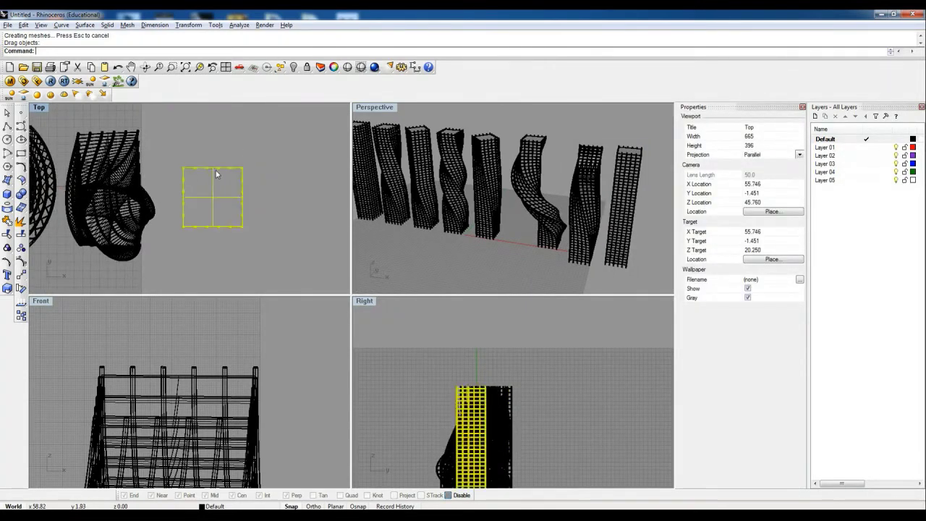
pyautogui.click(187, 24)
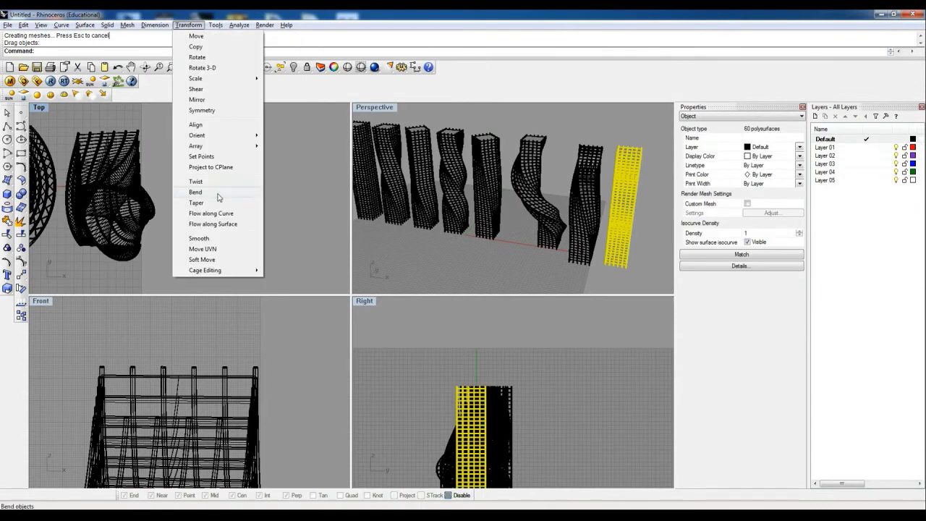
pyautogui.click(196, 181)
pyautogui.scroll(4, 208, 204)
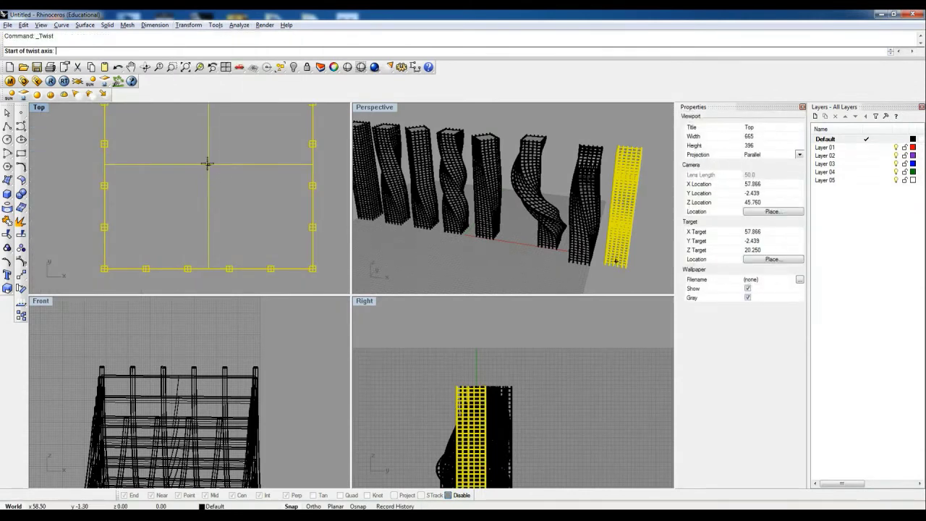
pyautogui.scroll(-6, 449, 380)
pyautogui.scroll(10, 449, 384)
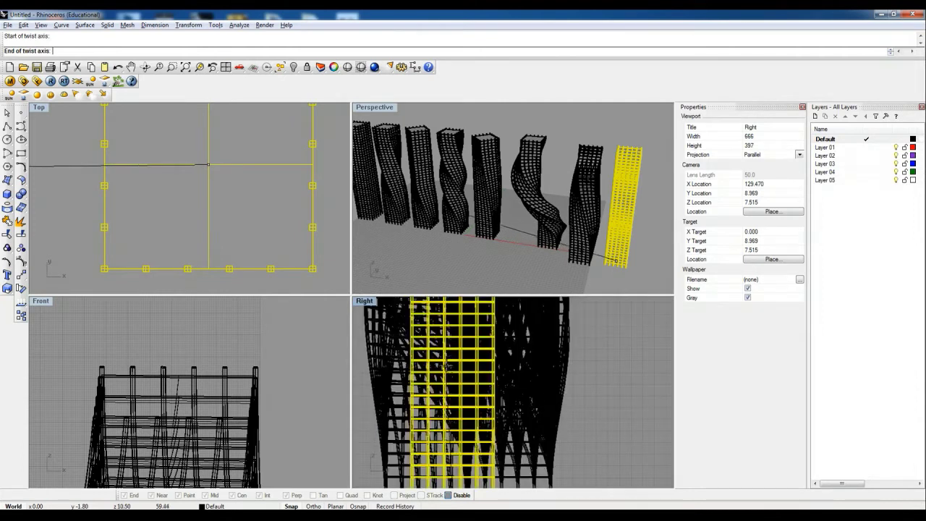
pyautogui.scroll(-2, 445, 372)
pyautogui.scroll(-3, 255, 383)
pyautogui.scroll(3, 255, 375)
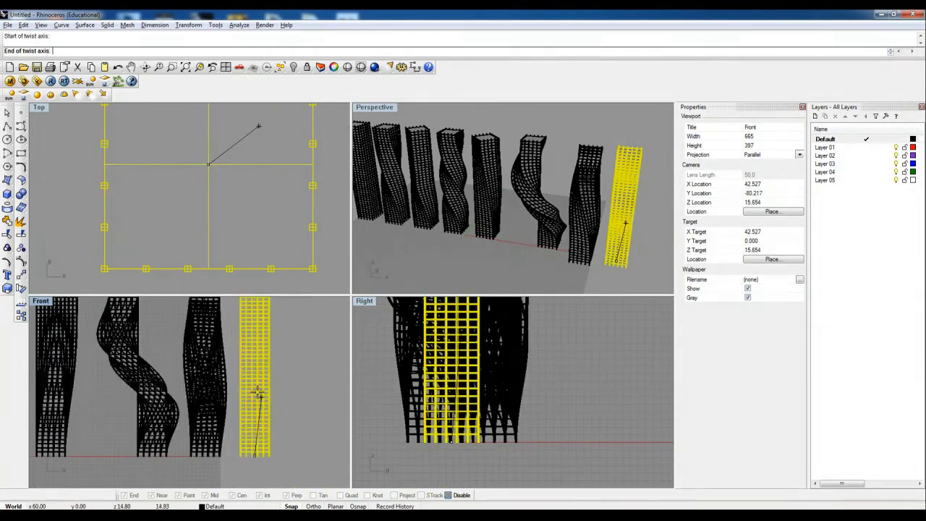
pyautogui.moveTo(252, 339); pyautogui.dragTo(255, 356, button='right')
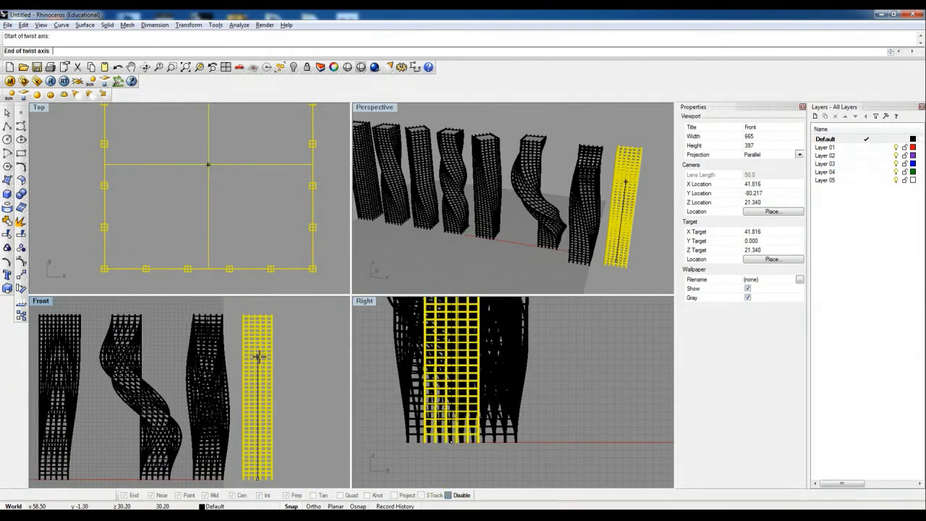
pyautogui.scroll(-3, 222, 244)
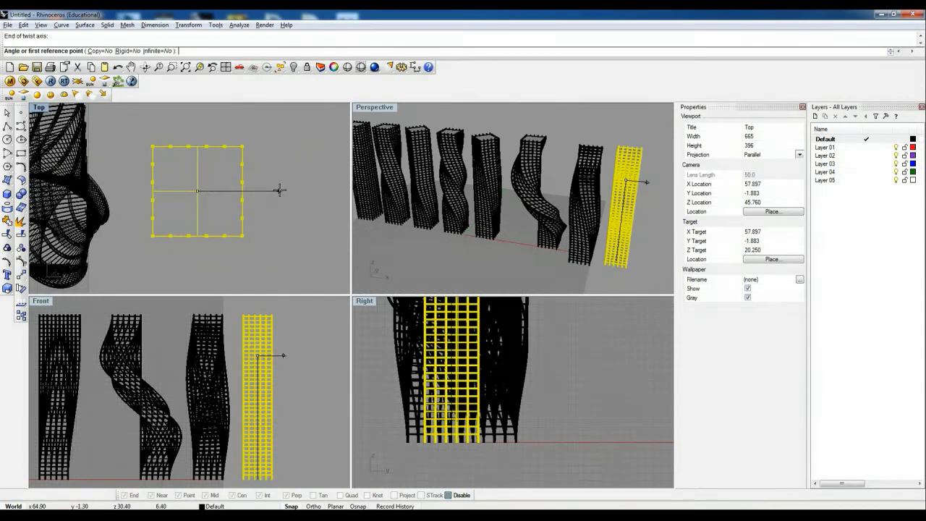
pyautogui.click(279, 189)
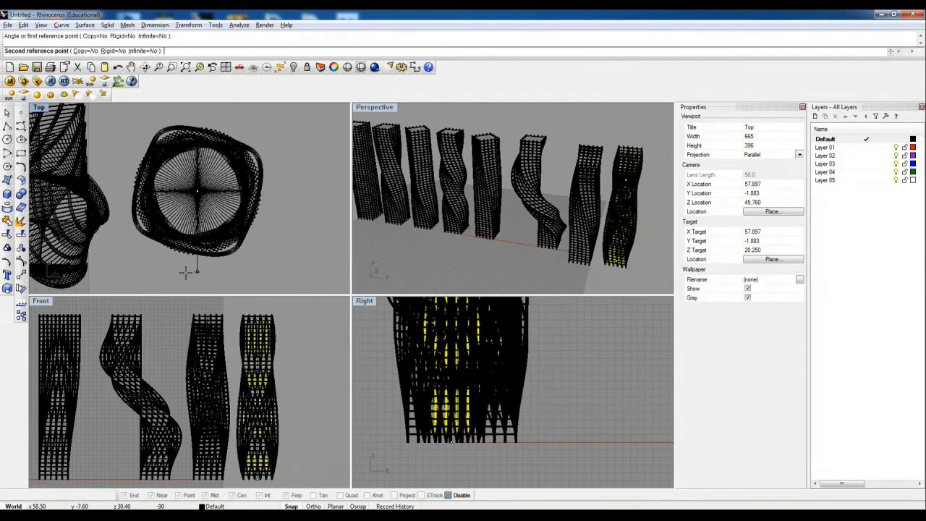
pyautogui.click(188, 273)
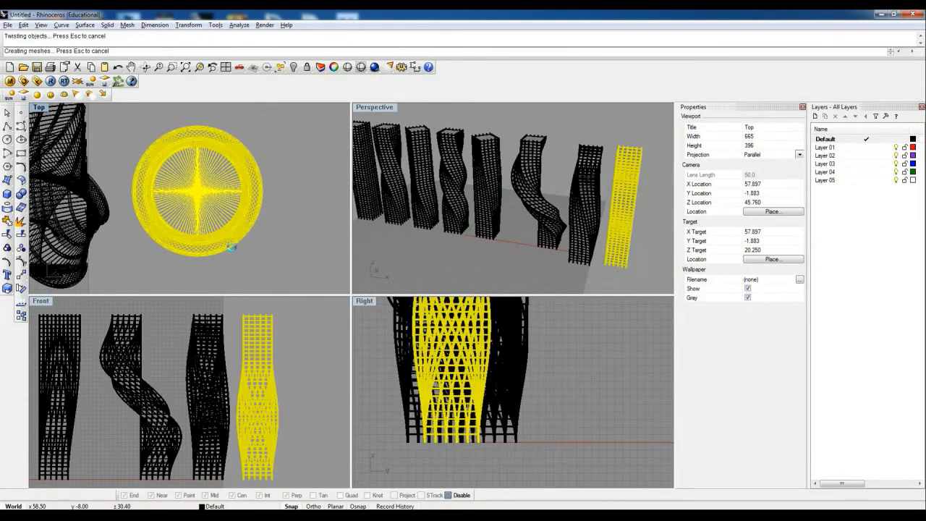
# Twist the eighth tower again, 135 degrees clockwise about an inclined axis from near one base corner to just above the opposite top corner.
pyautogui.press('Return')
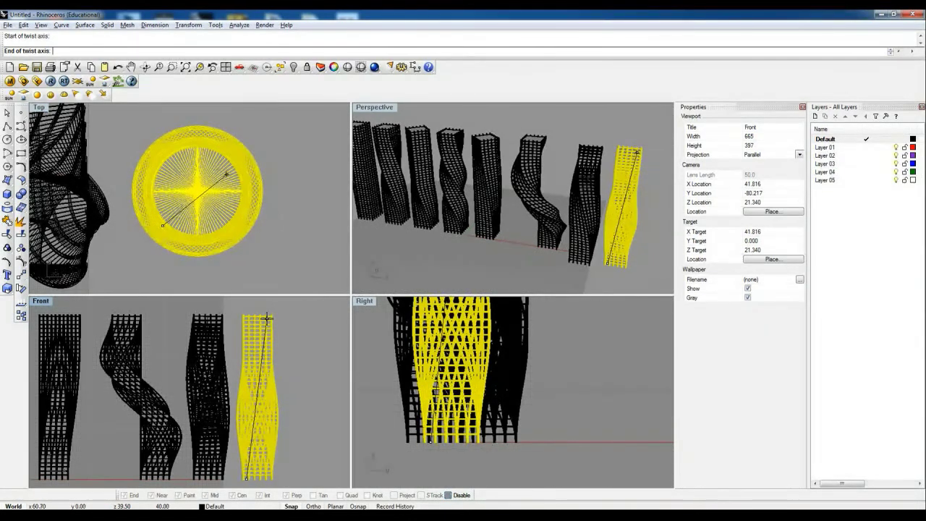
pyautogui.click(268, 311)
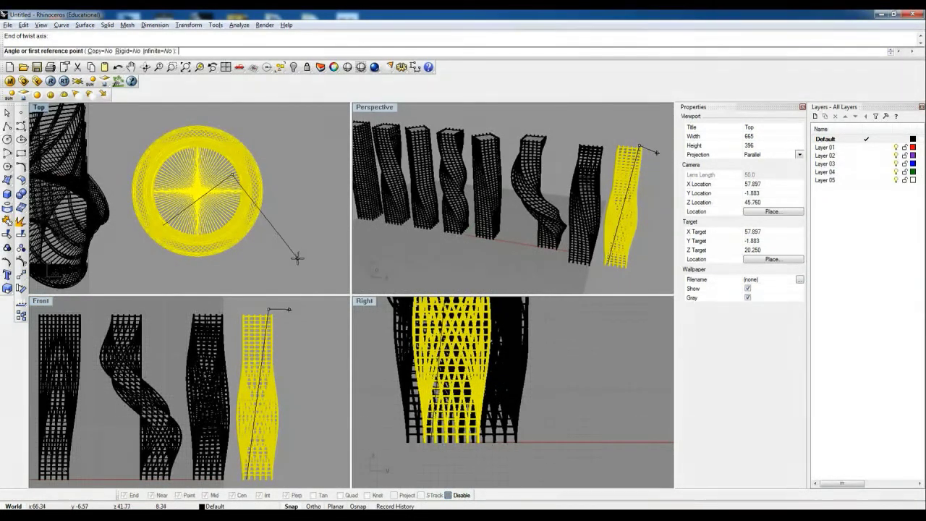
pyautogui.click(319, 174)
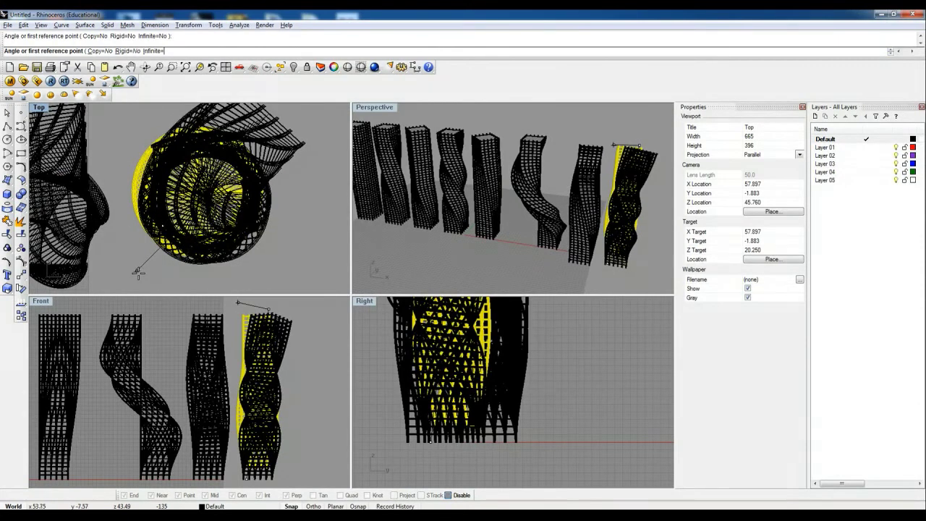
pyautogui.click(137, 271)
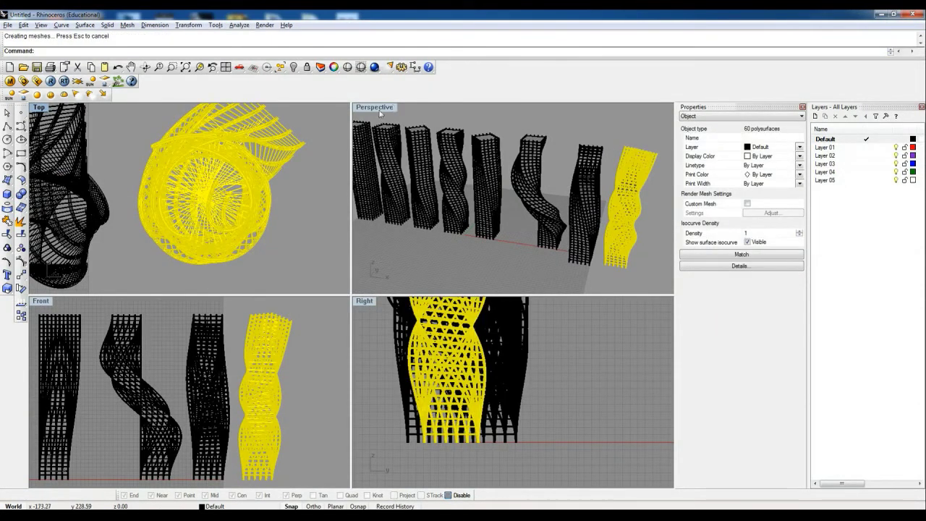
# Maximize the Perspective viewport and examine the twice-twisted eighth tower beside its neighbors from several sides.
pyautogui.doubleClick(381, 109)
pyautogui.moveTo(519, 266); pyautogui.dragTo(223, 322, button='right')
pyautogui.click(568, 282)
pyautogui.scroll(6, 171, 338)
pyautogui.scroll(-7, 257, 334)
pyautogui.moveTo(310, 340); pyautogui.dragTo(441, 362, button='right')
pyautogui.scroll(4, 439, 273)
pyautogui.moveTo(526, 295); pyautogui.dragTo(367, 269, button='right')
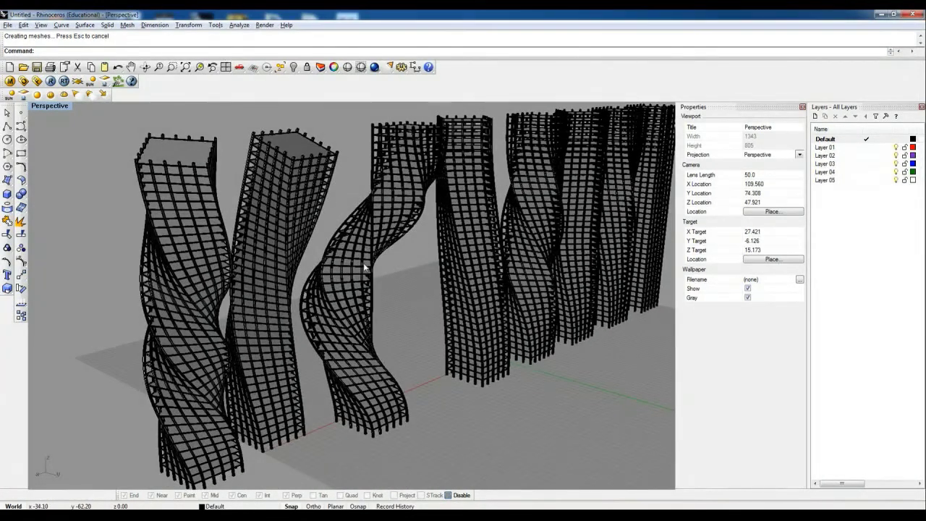
pyautogui.moveTo(423, 274); pyautogui.dragTo(285, 258, button='right')
# Examine the whole row of eight towers from the opposite side and from above.
pyautogui.scroll(-7, 289, 258)
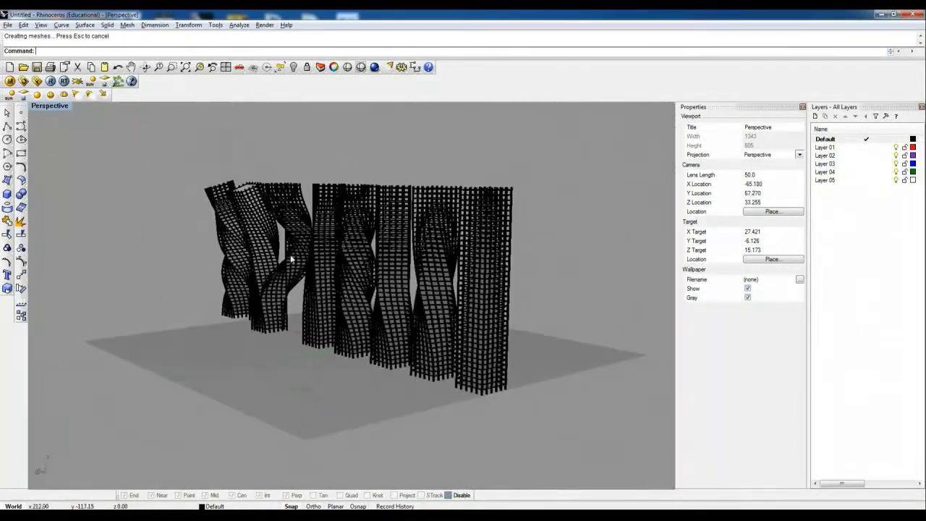
pyautogui.moveTo(391, 272); pyautogui.dragTo(507, 284, button='right')
pyautogui.scroll(3, 398, 294)
pyautogui.scroll(3, 424, 304)
pyautogui.click(420, 302)
pyautogui.scroll(-5, 396, 294)
pyautogui.click(605, 273)
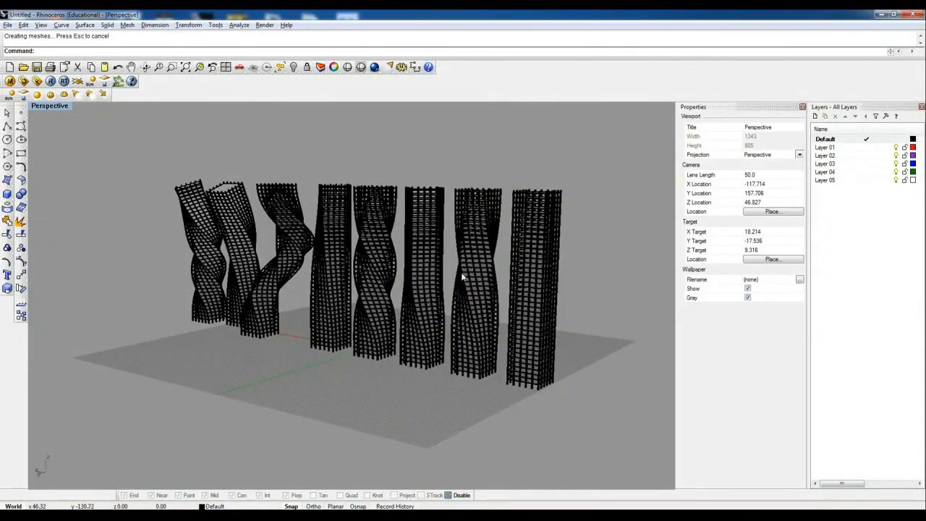
pyautogui.moveTo(362, 274); pyautogui.dragTo(326, 313, button='right')
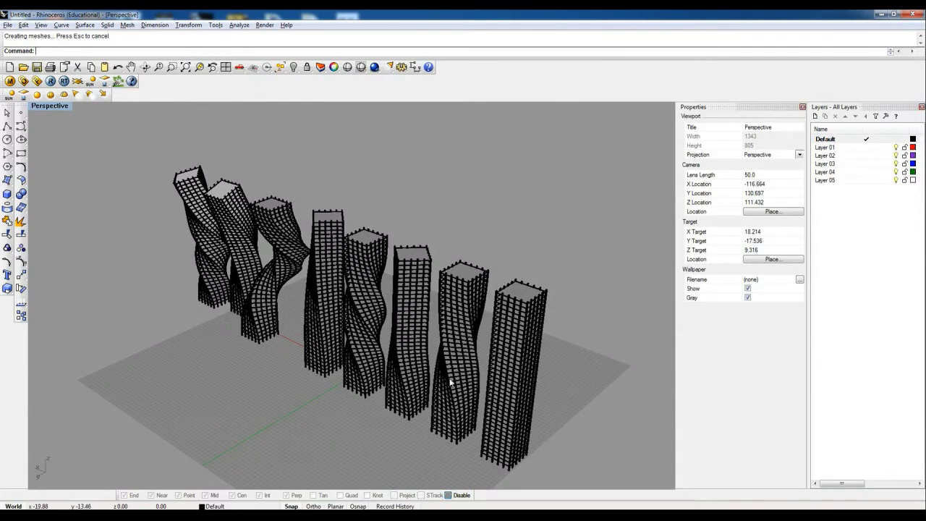
# Inspect the columns and slabs of the straight first tower up close and compare them with the adjacent twisted towers.
pyautogui.moveTo(449, 375); pyautogui.dragTo(453, 313, button='right')
pyautogui.scroll(4, 454, 313)
pyautogui.moveTo(537, 357); pyautogui.dragTo(470, 334, button='right')
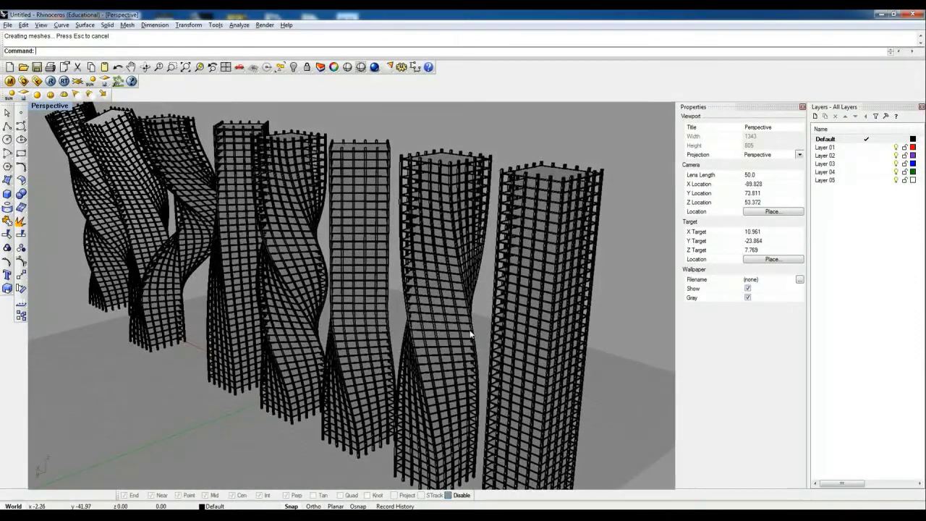
pyautogui.click(545, 406)
pyautogui.scroll(3, 537, 382)
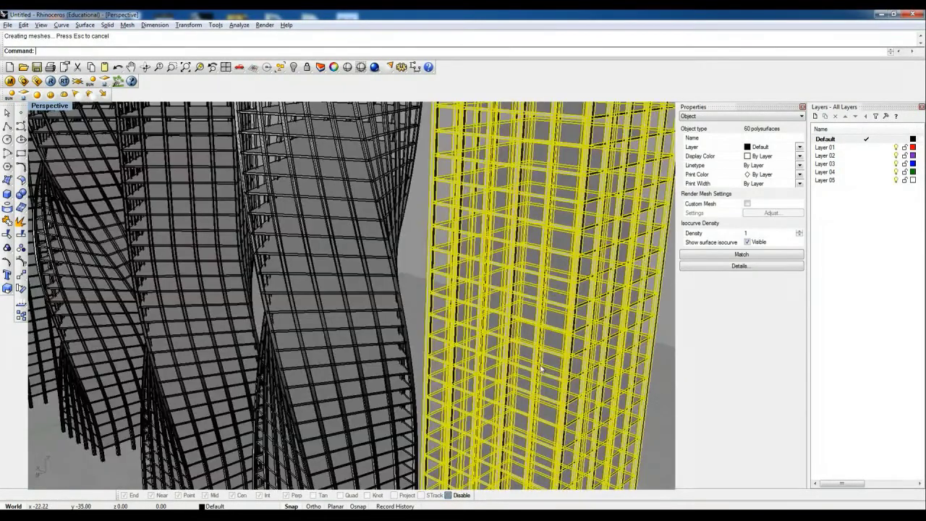
pyautogui.click(658, 358)
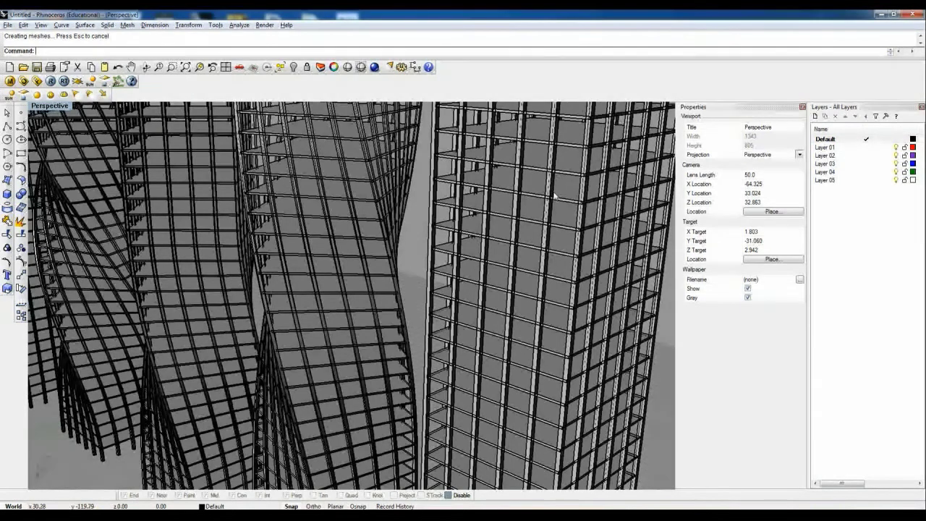
# Examine the facade grid and base columns of the straight first tower from several distances and angles.
pyautogui.scroll(-2, 555, 199)
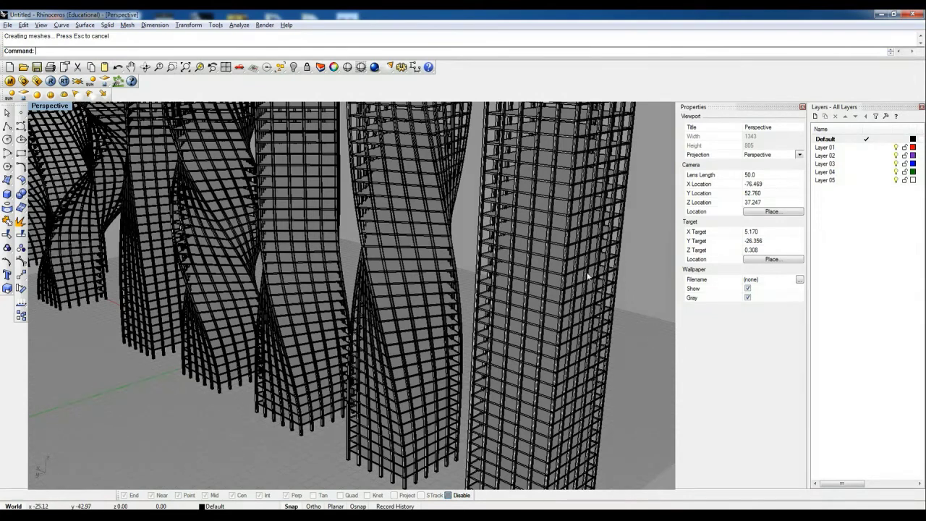
pyautogui.scroll(-4, 495, 206)
pyautogui.scroll(4, 529, 289)
pyautogui.moveTo(529, 290); pyautogui.dragTo(540, 255, button='right')
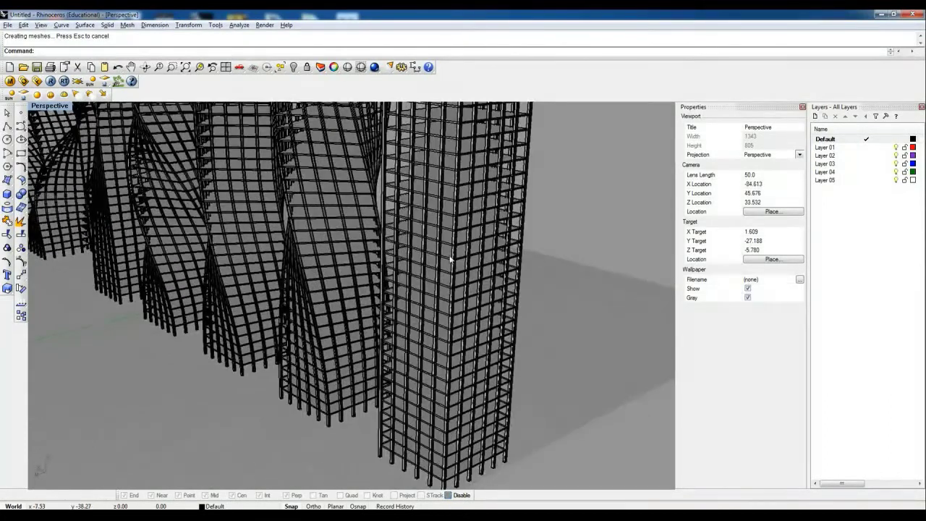
pyautogui.scroll(2, 449, 258)
pyautogui.scroll(2, 488, 254)
pyautogui.scroll(4, 488, 252)
pyautogui.scroll(-4, 492, 237)
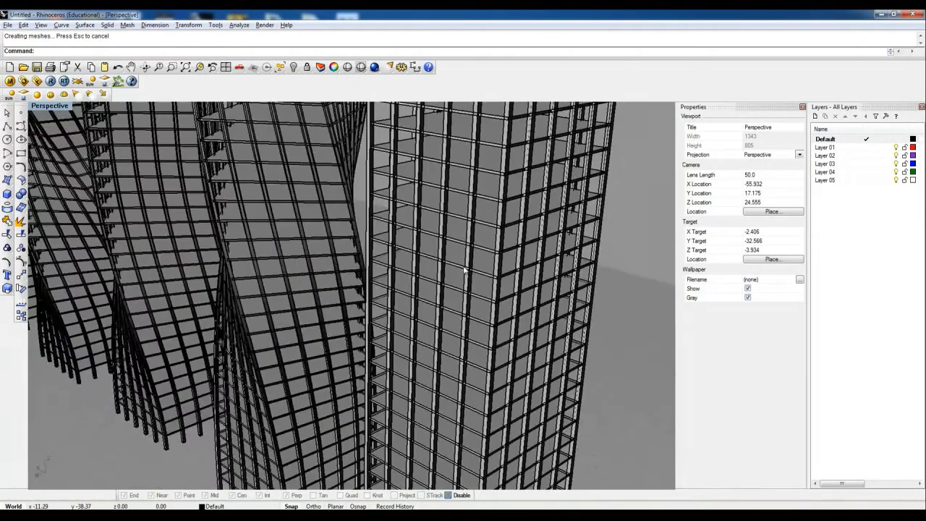
pyautogui.moveTo(432, 272); pyautogui.dragTo(368, 292, button='right')
pyautogui.scroll(-2, 367, 292)
pyautogui.moveTo(407, 319); pyautogui.dragTo(478, 351, button='right')
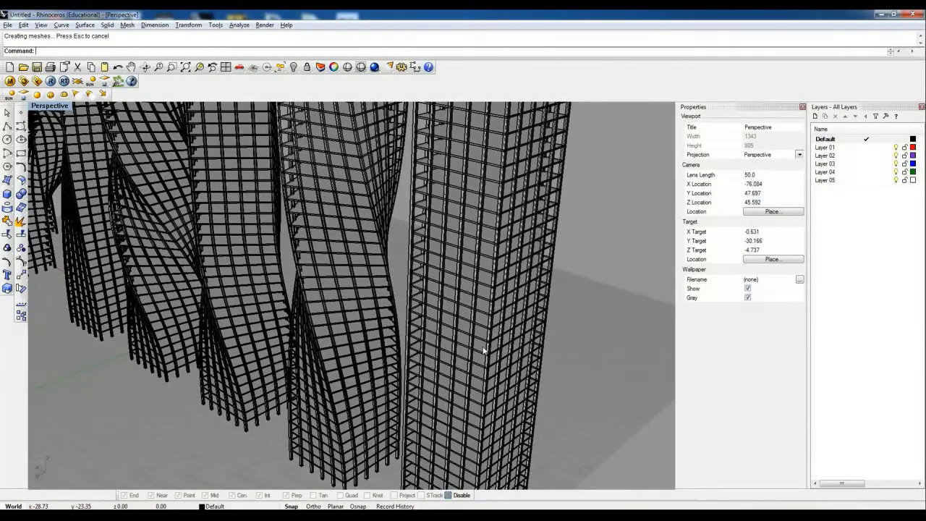
# Review the tops of the straight tower and its twisted neighbors, and the full row of eight towers from above.
pyautogui.moveTo(444, 299); pyautogui.dragTo(357, 216, button='right')
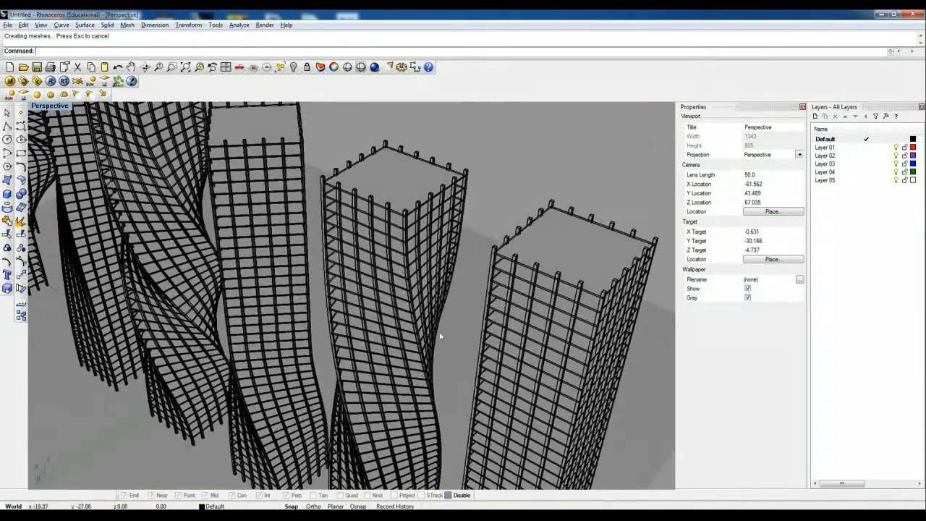
pyautogui.moveTo(432, 393); pyautogui.dragTo(422, 360, button='right')
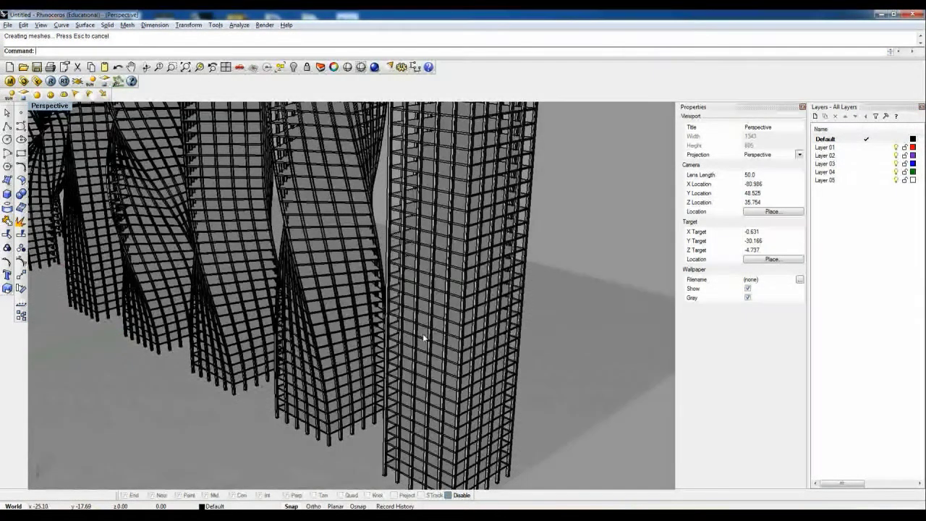
pyautogui.moveTo(424, 339); pyautogui.dragTo(425, 355, button='right')
pyautogui.scroll(-2, 403, 303)
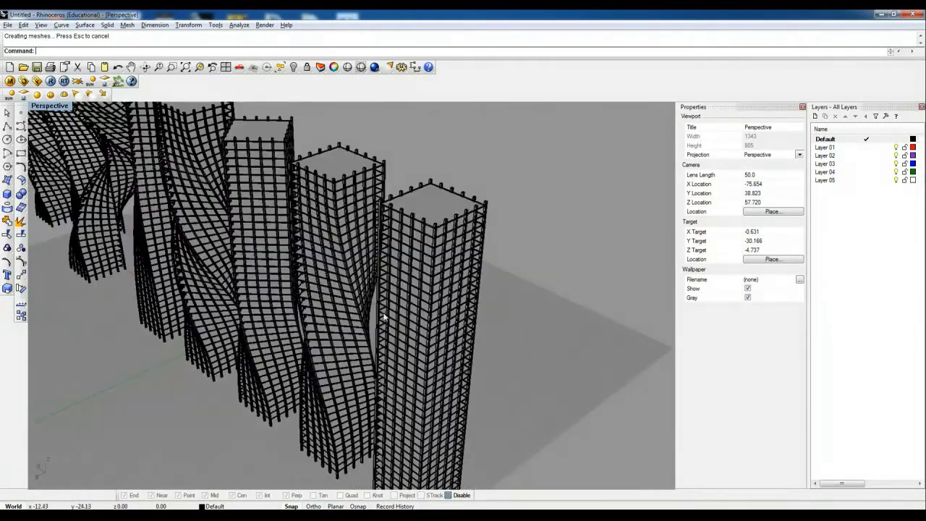
pyautogui.moveTo(383, 313); pyautogui.dragTo(459, 316, button='right')
pyautogui.scroll(-4, 405, 322)
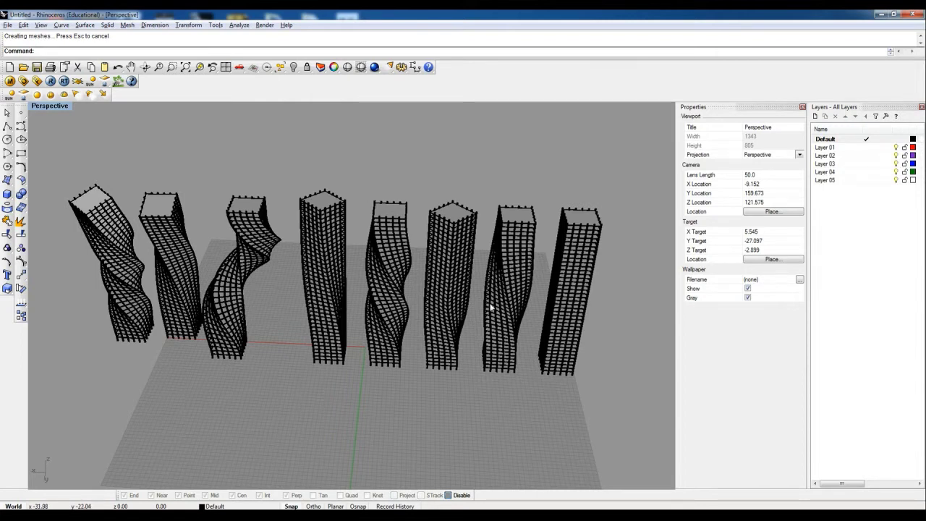
pyautogui.moveTo(486, 308); pyautogui.dragTo(464, 313, button='right')
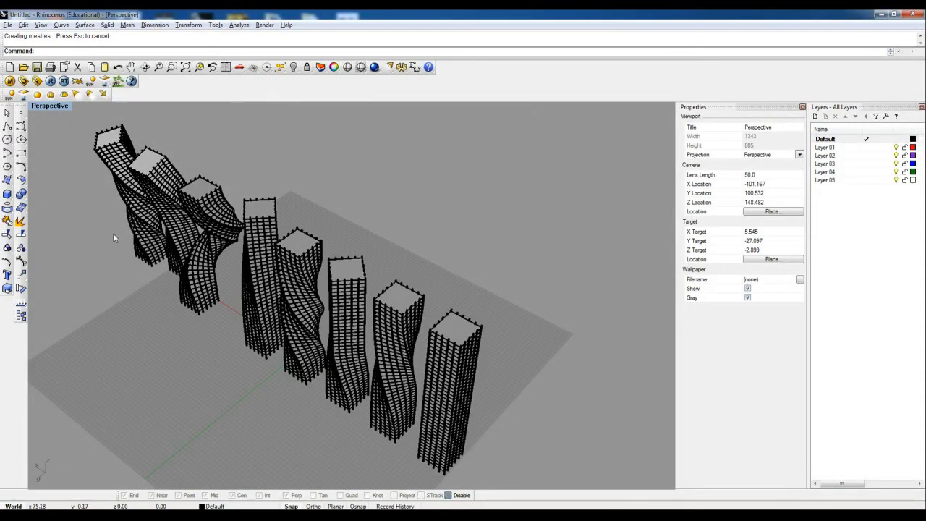